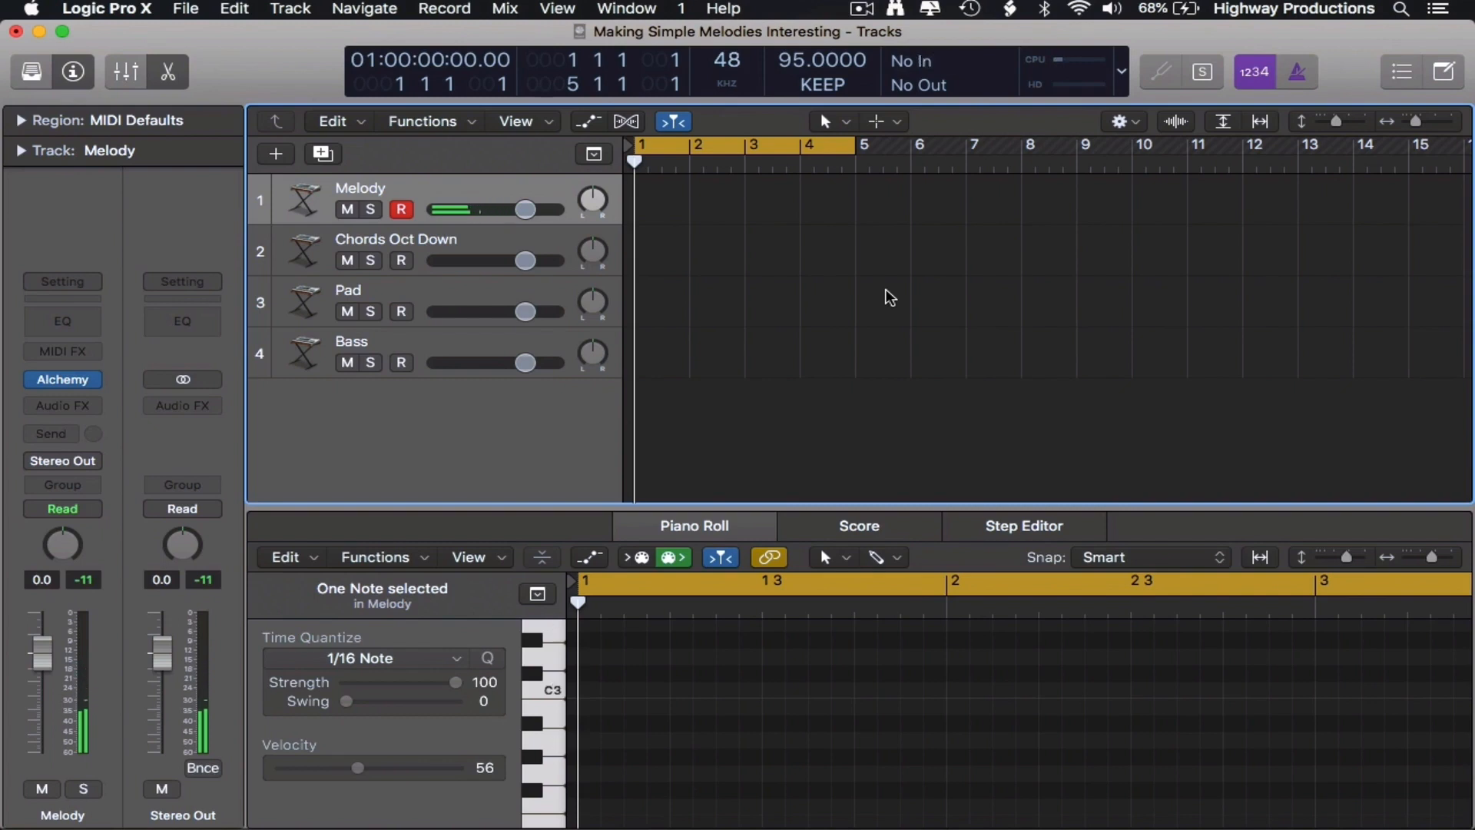
# Record a one-bar melody on the Melody track and quantize all its notes to 1/16 Note
pyautogui.press('r')
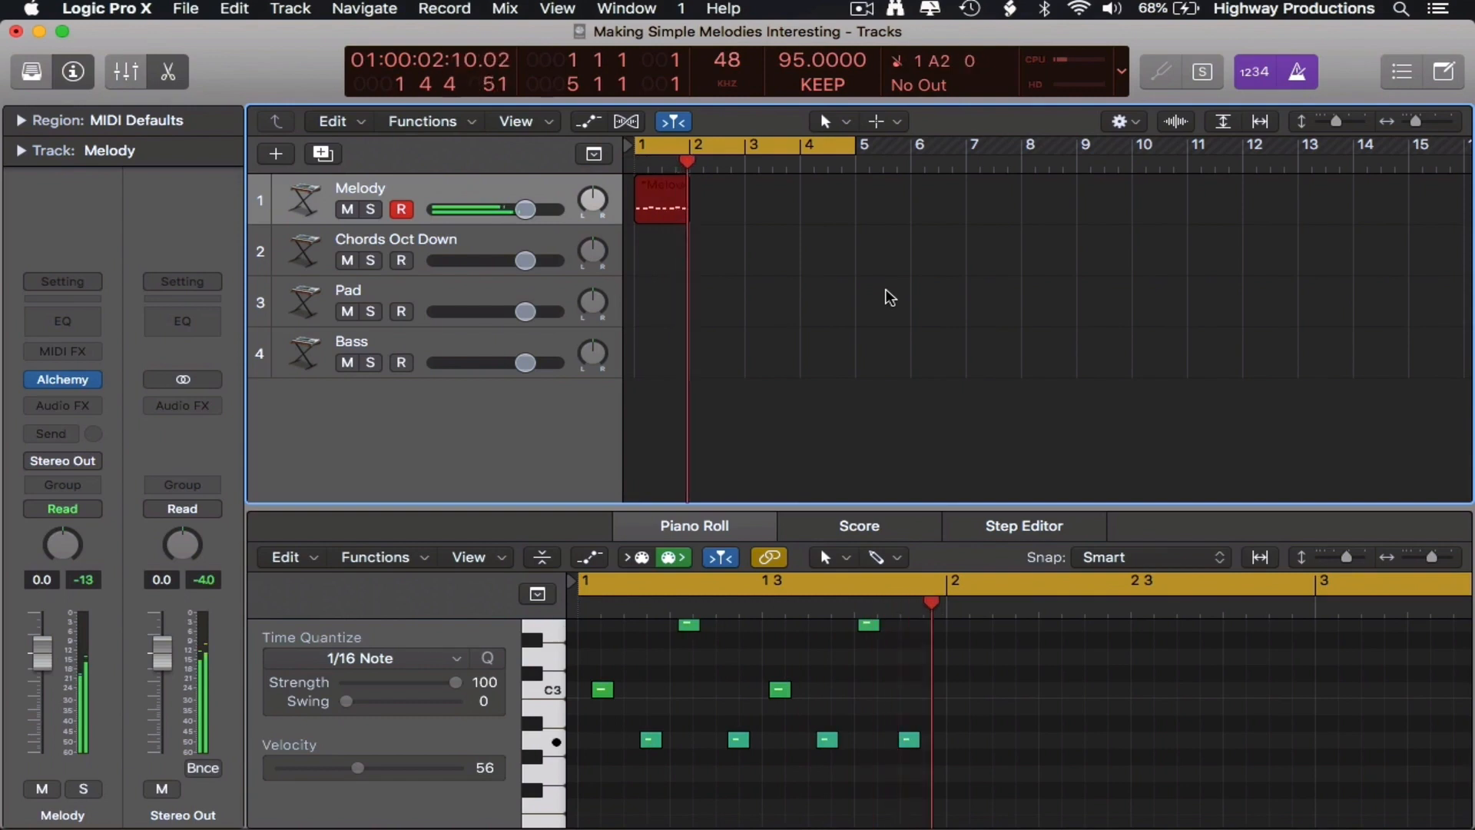
pyautogui.press('space')
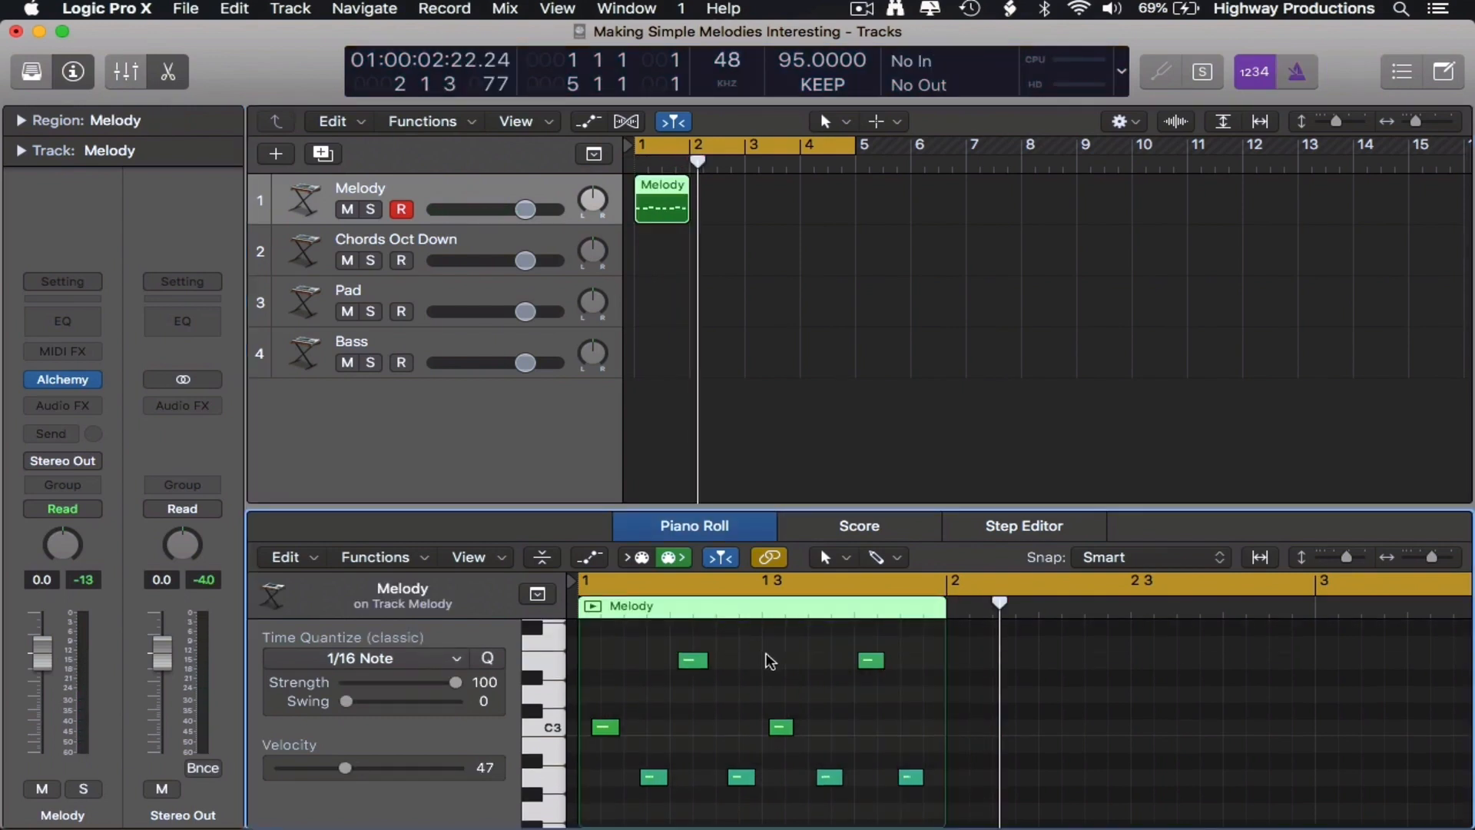
pyautogui.press('super+a')
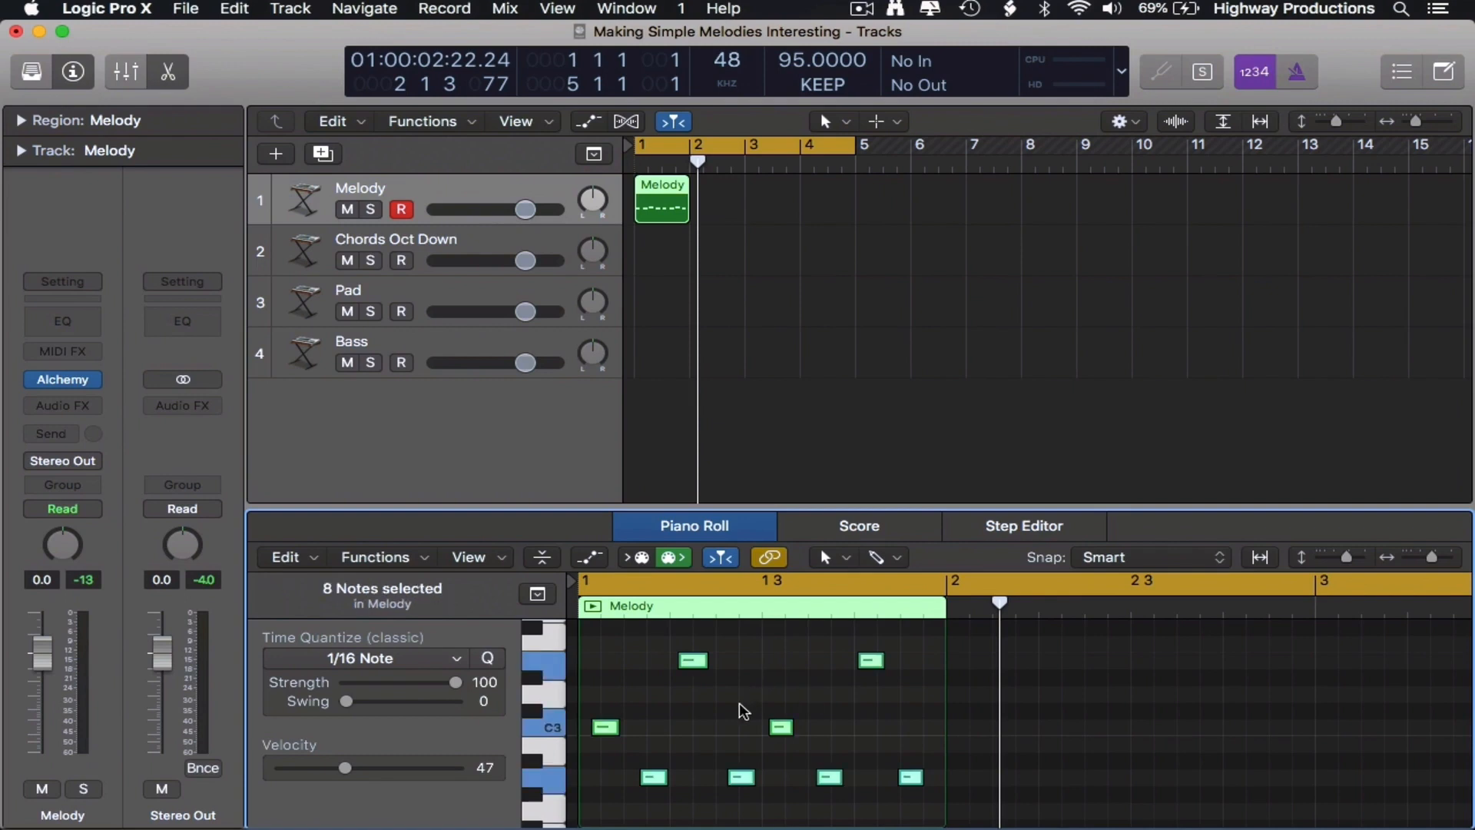
pyautogui.press('q')
# Shift the first two notes one sixteenth earlier so that the melody starts at position 1 1 1 1
pyautogui.click(657, 811)
pyautogui.moveTo(672, 800); pyautogui.dragTo(587, 728)
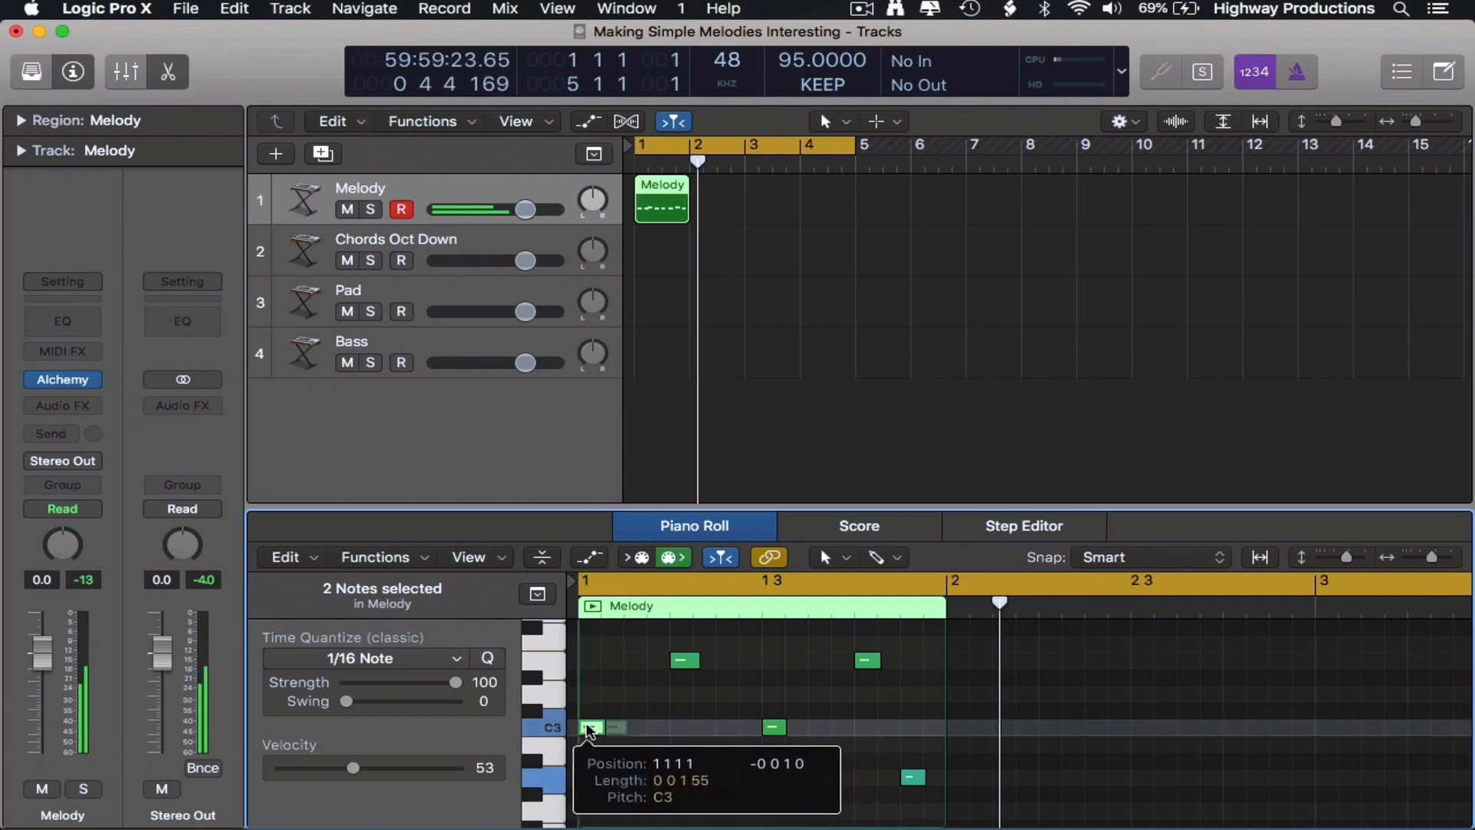
pyautogui.click(689, 696)
pyautogui.scroll(-1, 688, 696)
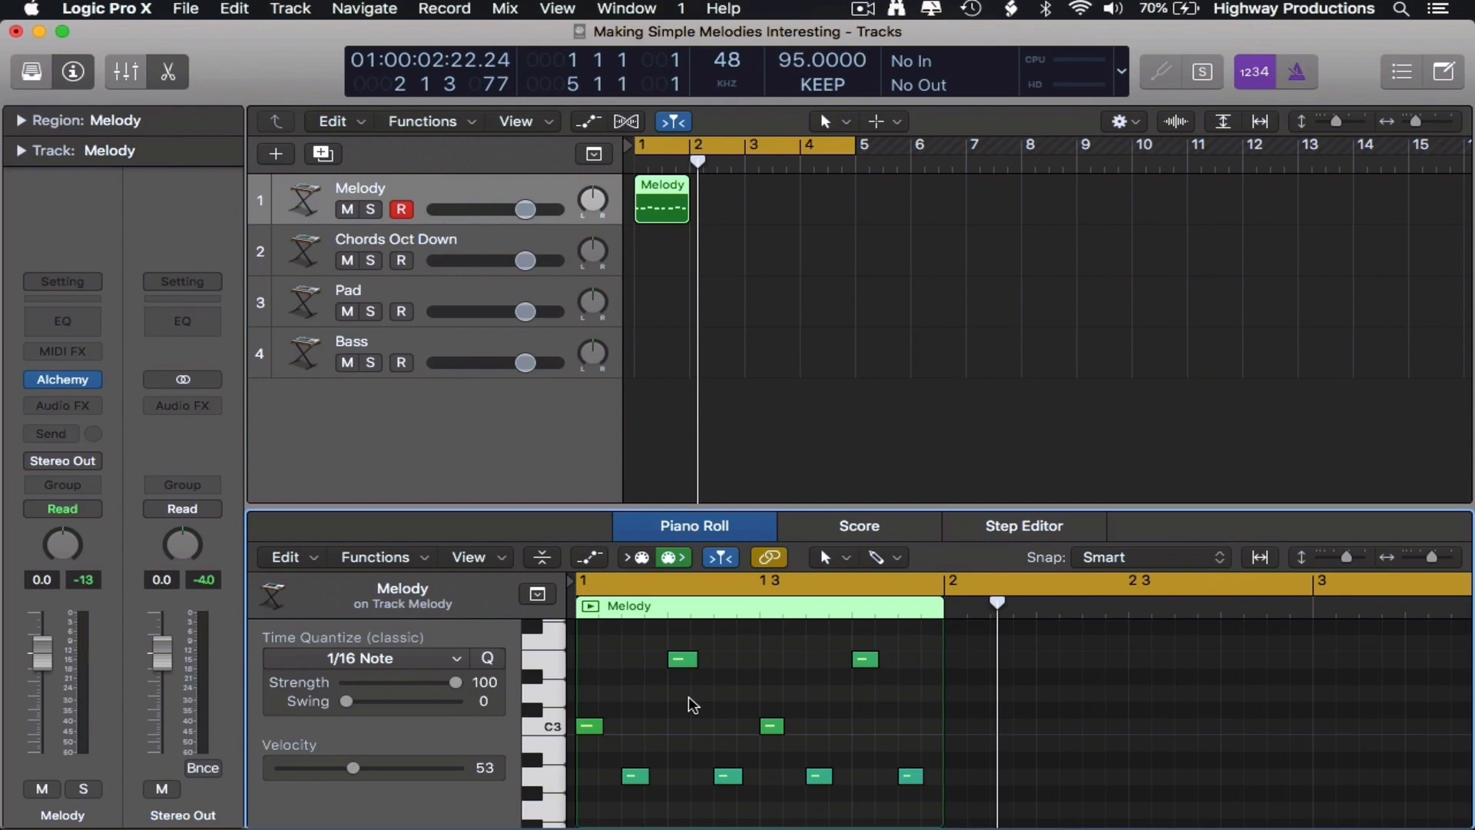
# Repeat the one-bar Melody region once and join both regions into a single two-bar region
pyautogui.click(744, 274)
pyautogui.click(661, 200)
pyautogui.press('super+r')
pyautogui.press('Return')
pyautogui.click(892, 273)
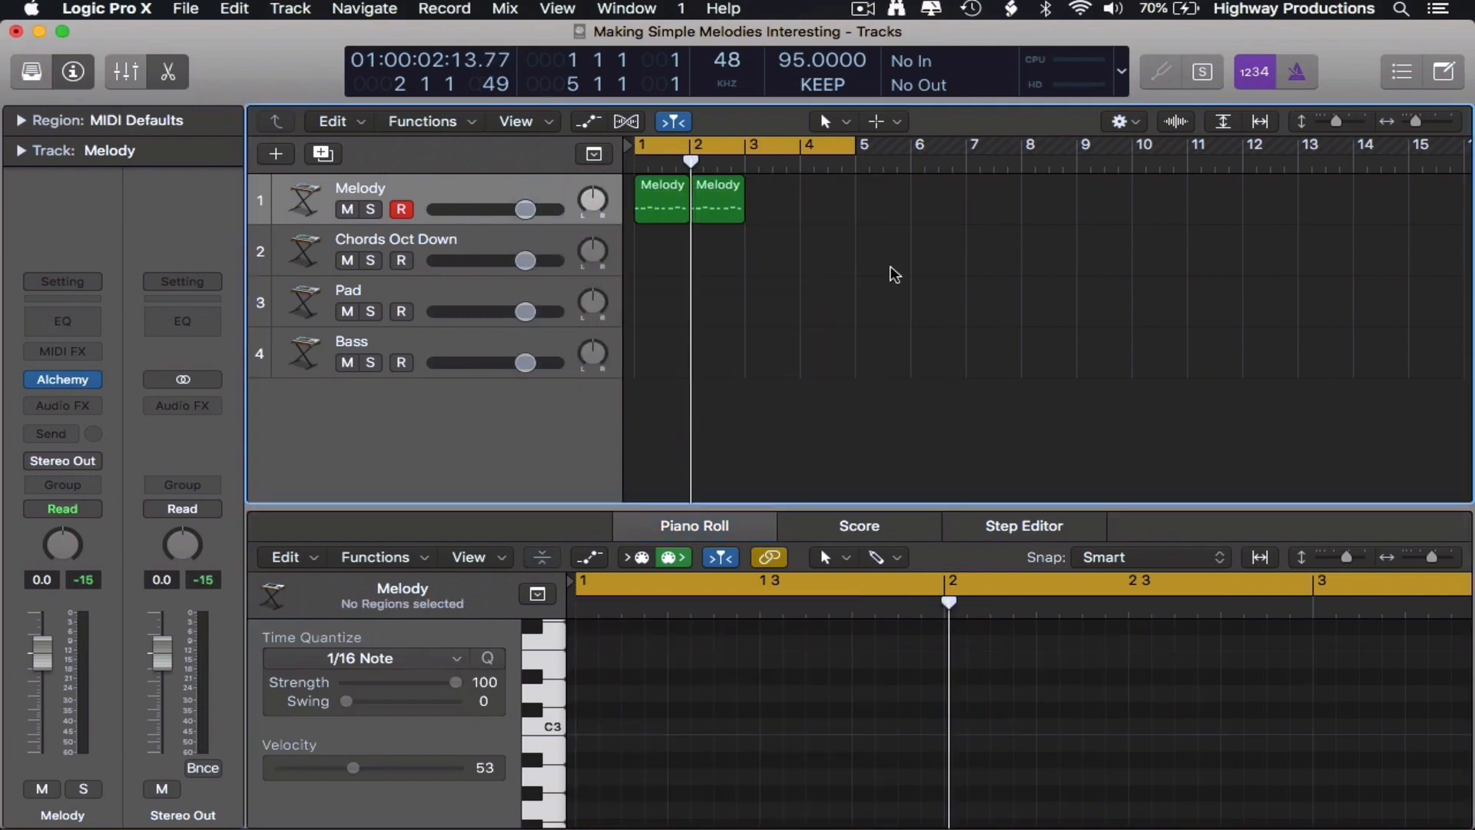
pyautogui.press('space')
pyautogui.moveTo(727, 244); pyautogui.dragTo(647, 176)
pyautogui.press('super+j')
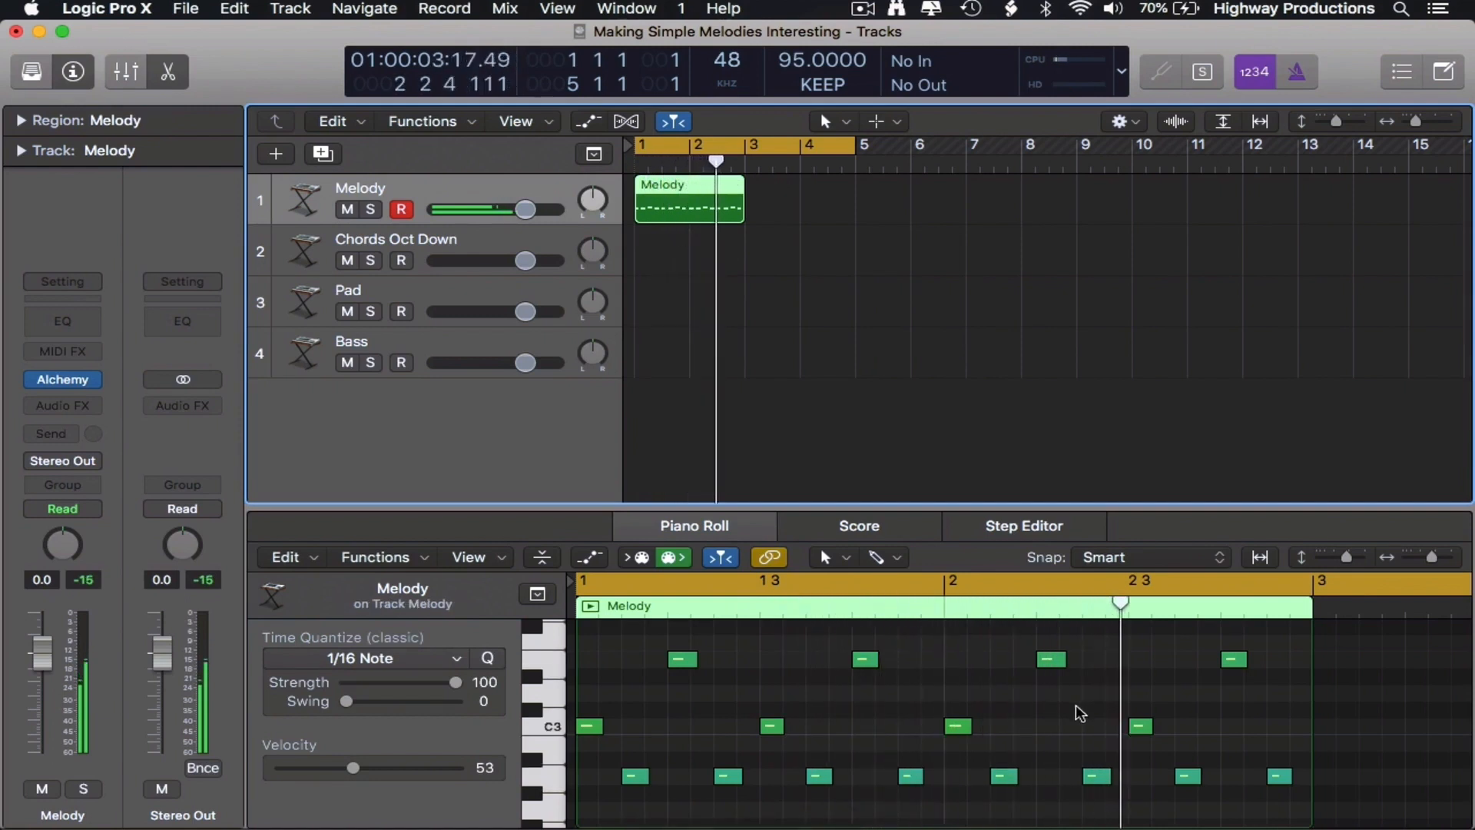
# Try raising the beat 4 note of bar 2 to F3 and lowering the bar's opening C3 note to B2
pyautogui.click(1228, 689)
pyautogui.moveTo(1233, 666); pyautogui.dragTo(1234, 649)
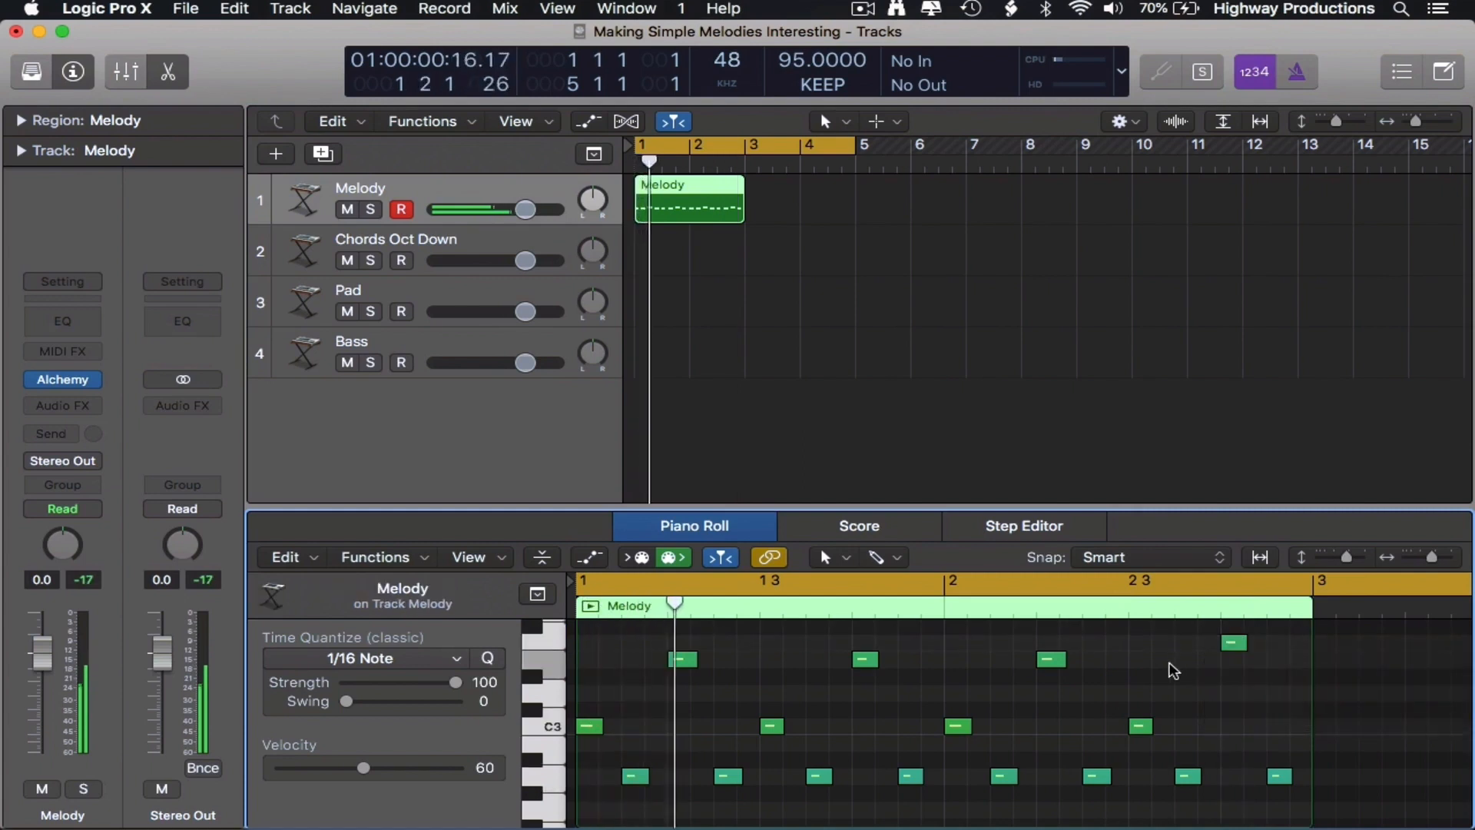
pyautogui.moveTo(957, 726); pyautogui.dragTo(964, 752)
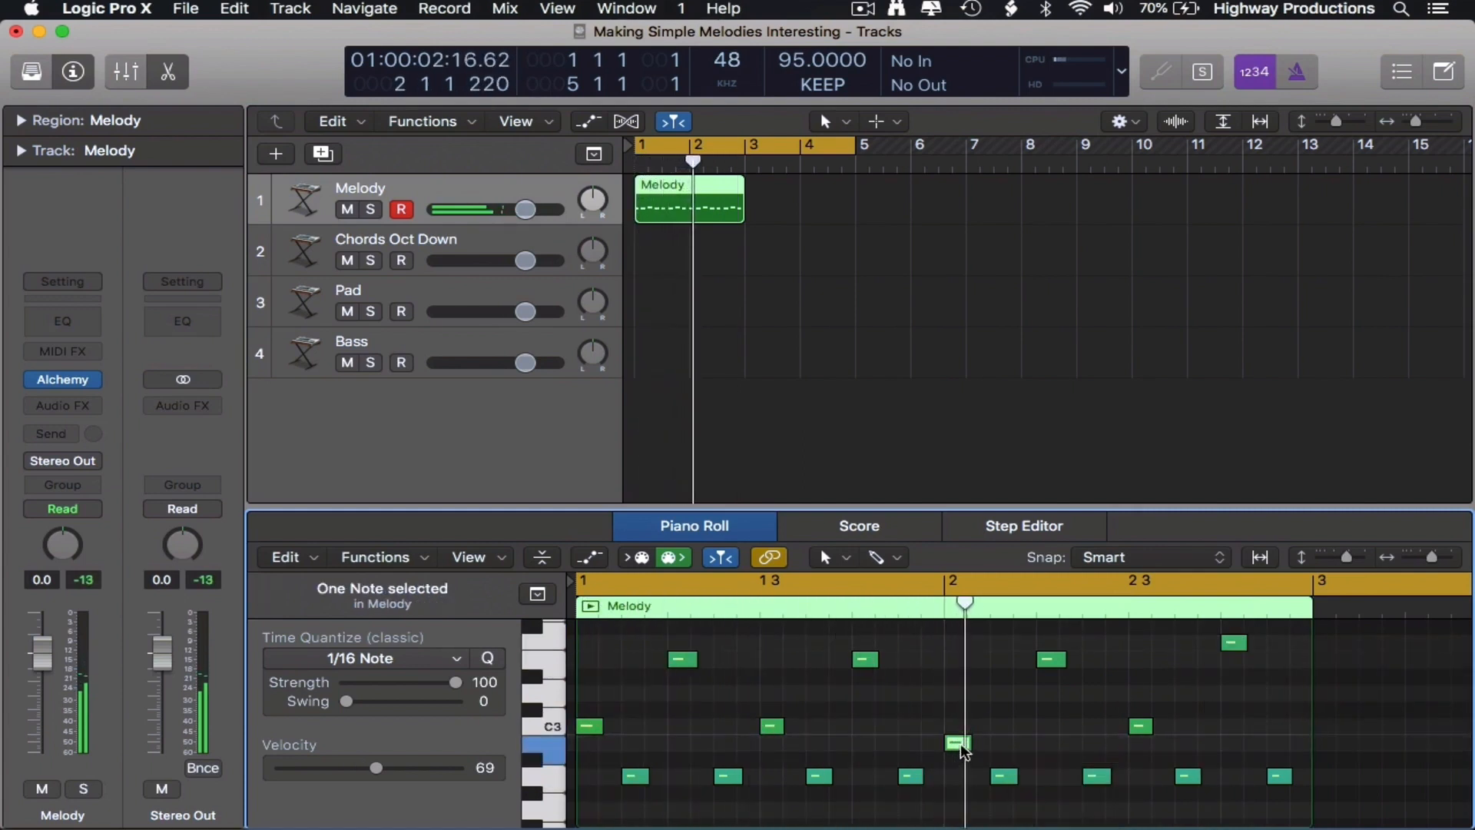
pyautogui.press('super+z')
# Lower the C3 note on beat 3 of bar 2 to B2 and play the melody back
pyautogui.moveTo(1137, 727); pyautogui.dragTo(1134, 746)
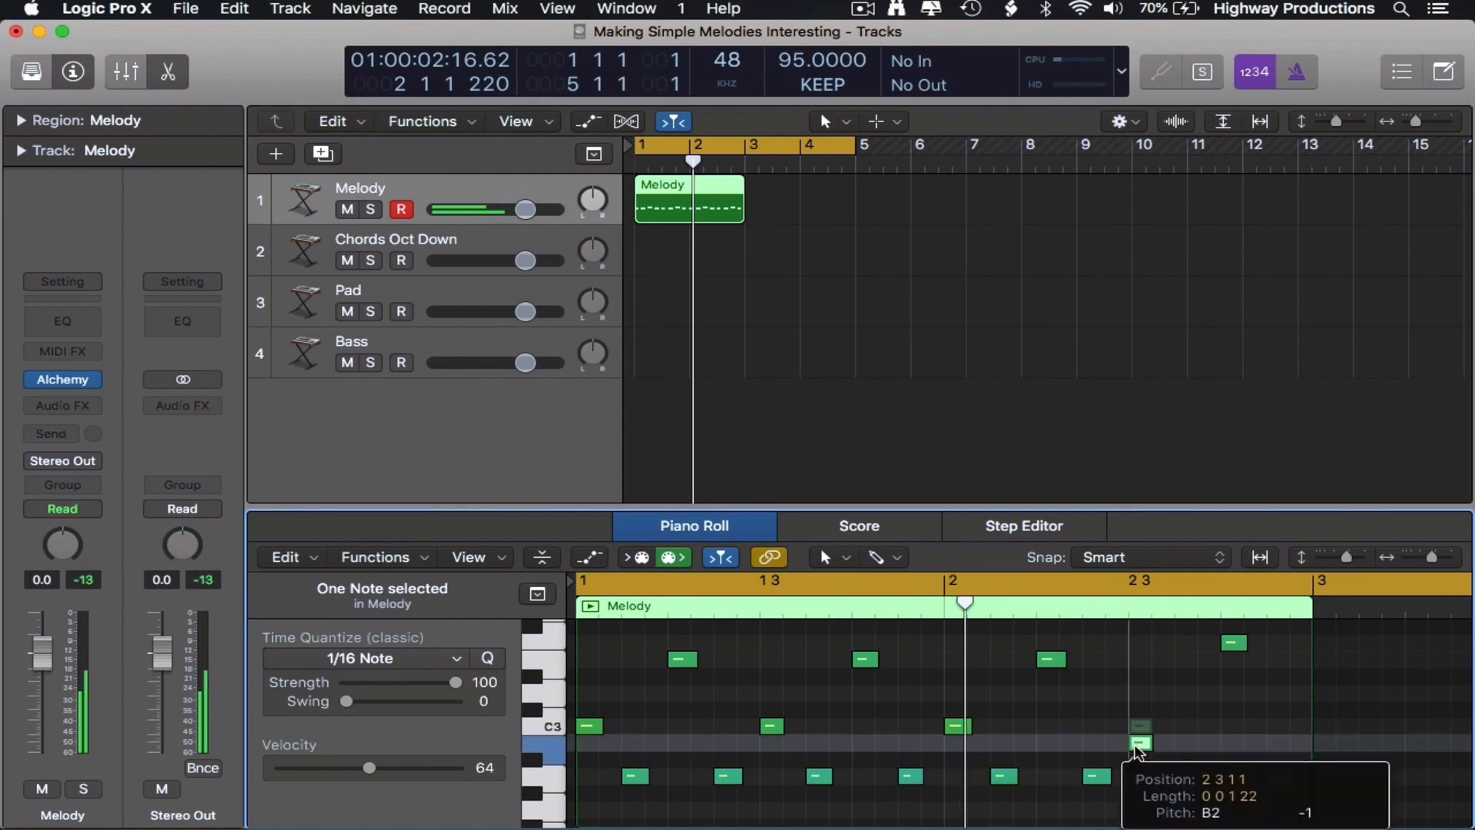
pyautogui.press('space')
pyautogui.click(1154, 693)
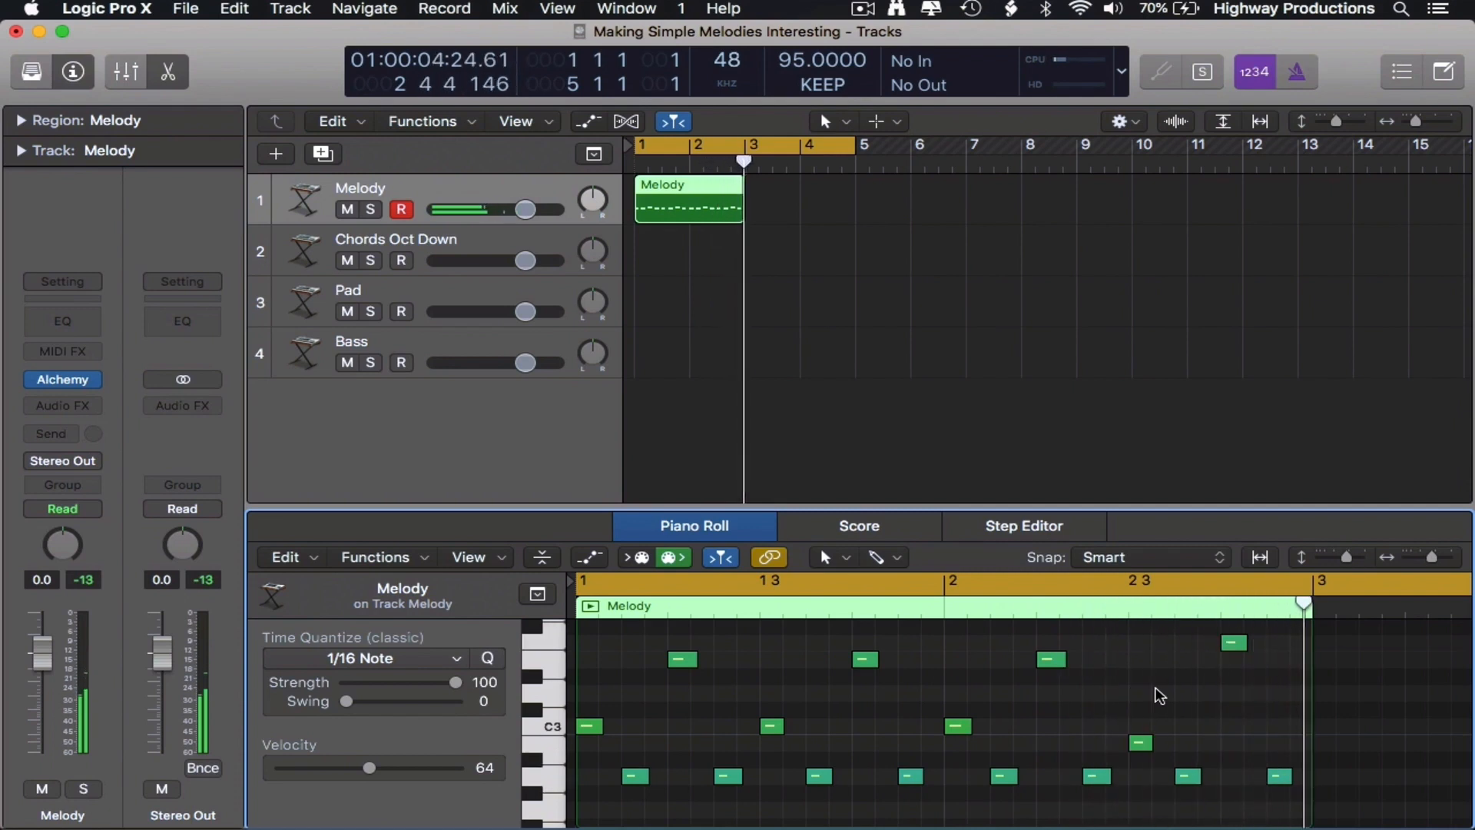
# Move the beat 2 note of bar 2 up to F3 and the beat 4 note down to D3, and play the result
pyautogui.moveTo(1051, 659); pyautogui.dragTo(1051, 643)
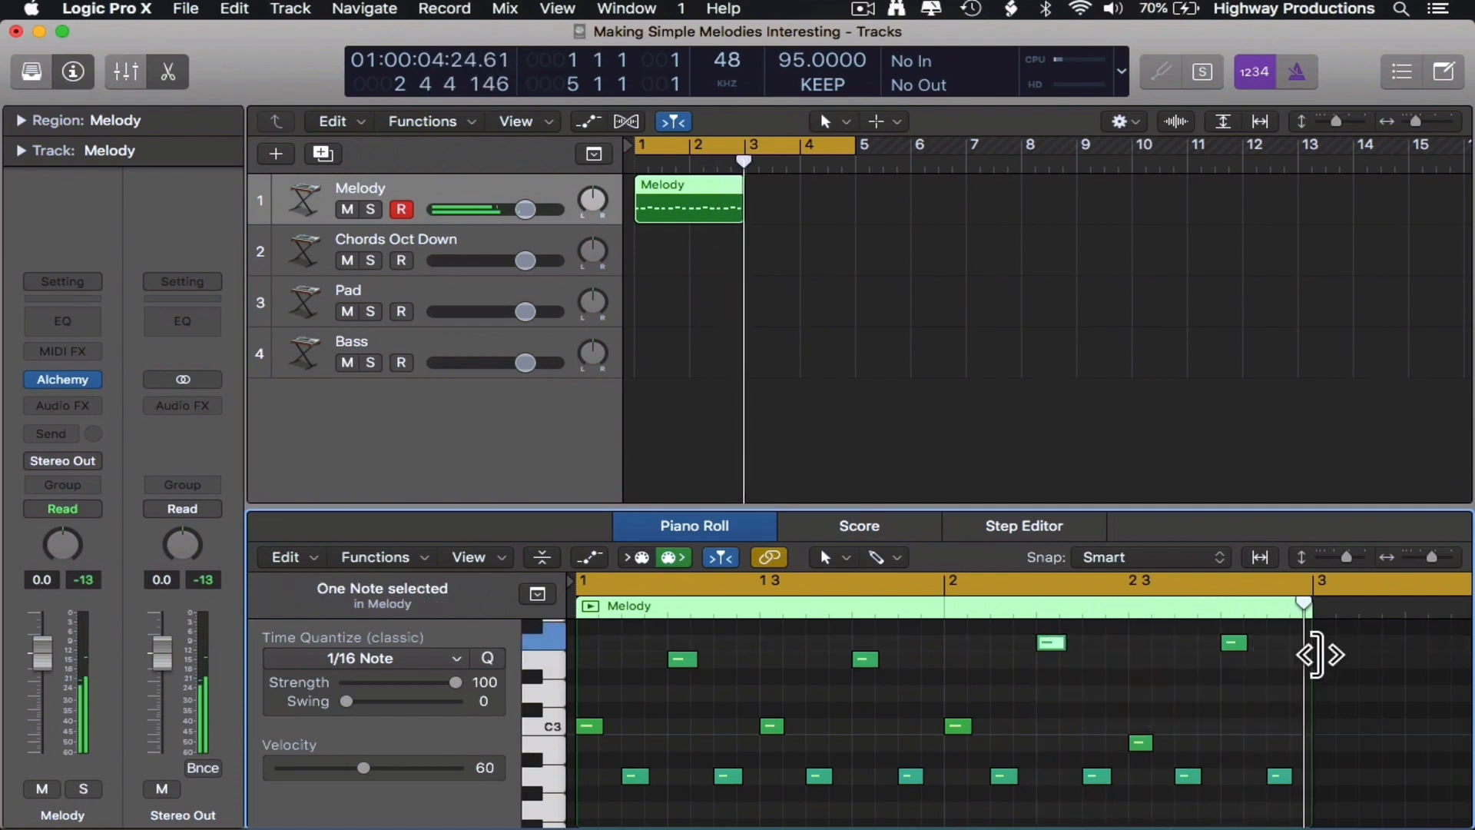
pyautogui.moveTo(1233, 642); pyautogui.dragTo(1234, 694)
pyautogui.press('space')
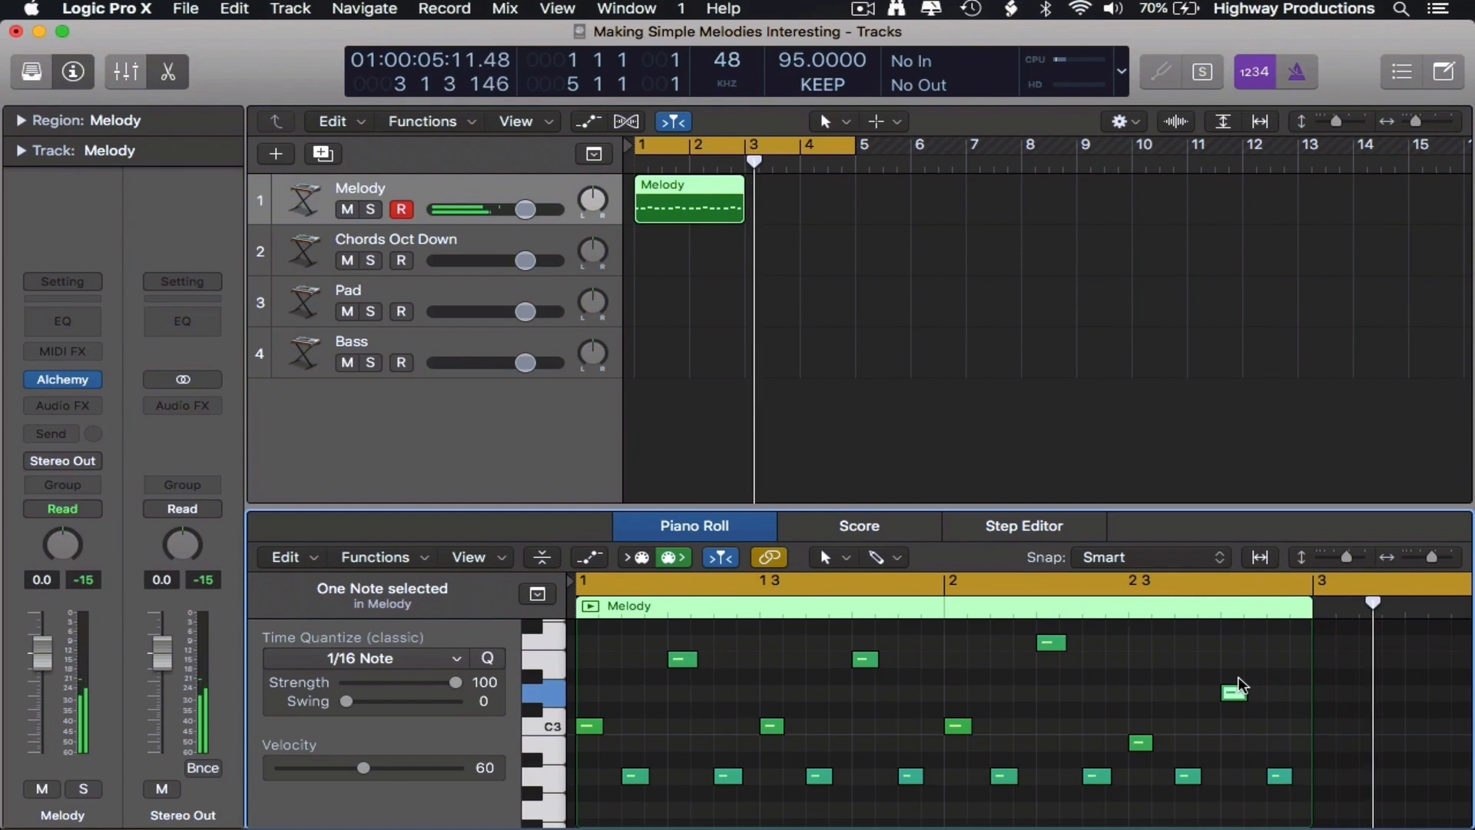
pyautogui.press('space')
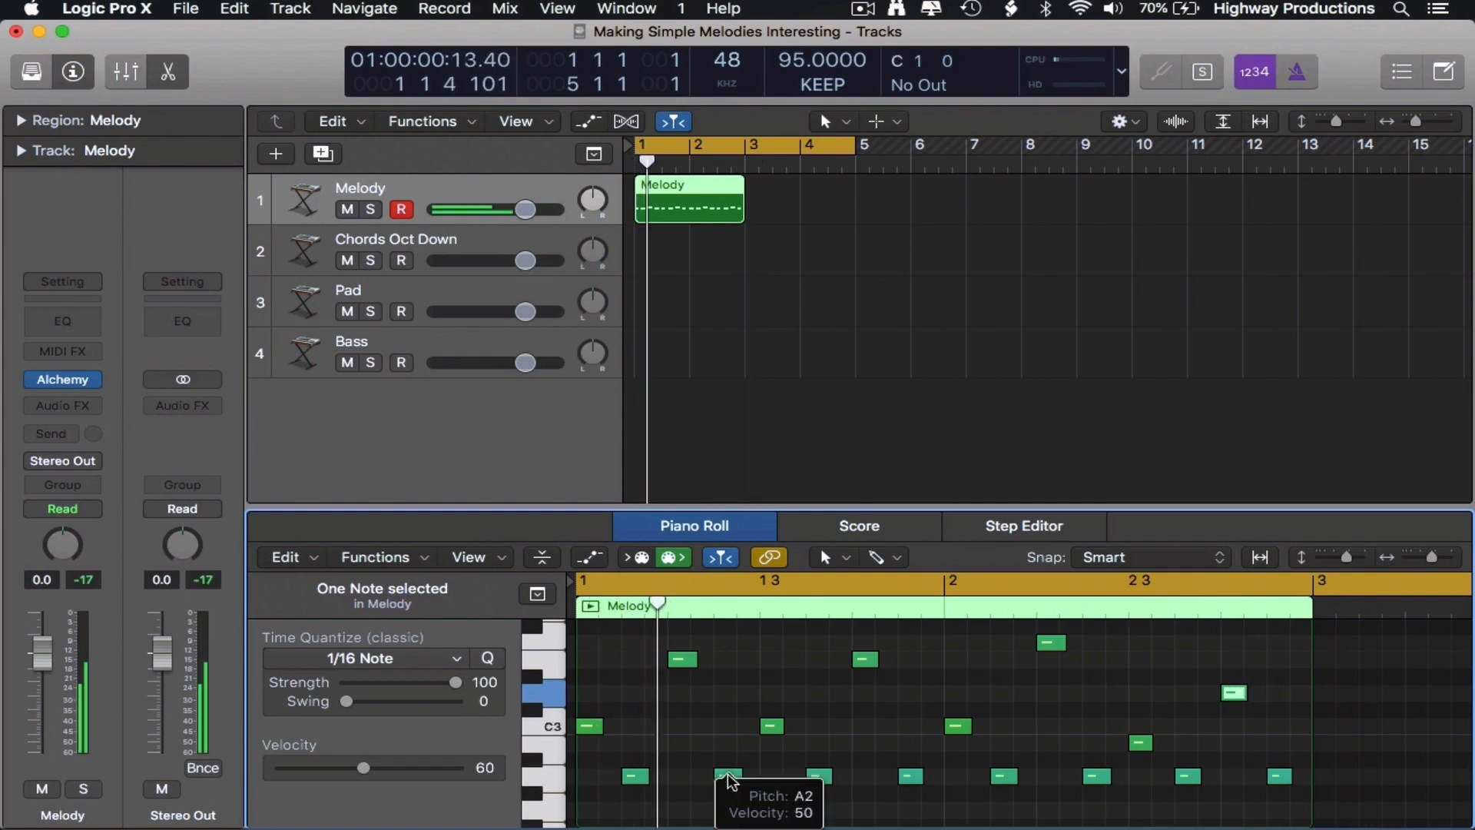
# Delete the C3 note on beat 3 of bar 1 and play the melody back
pyautogui.press('space')
pyautogui.click(771, 726)
pyautogui.press('BackSpace')
pyautogui.press('space')
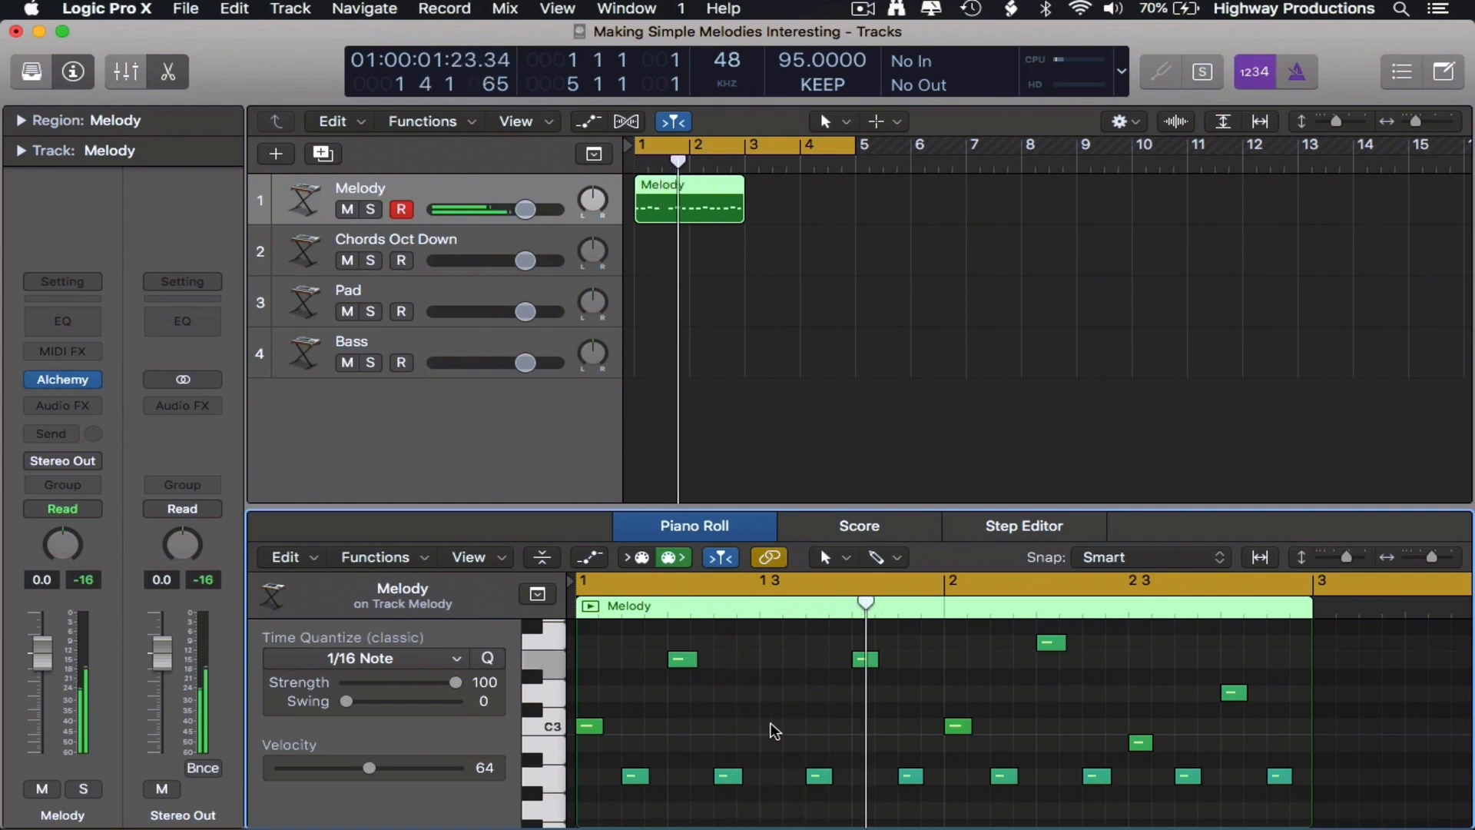
pyautogui.press('space')
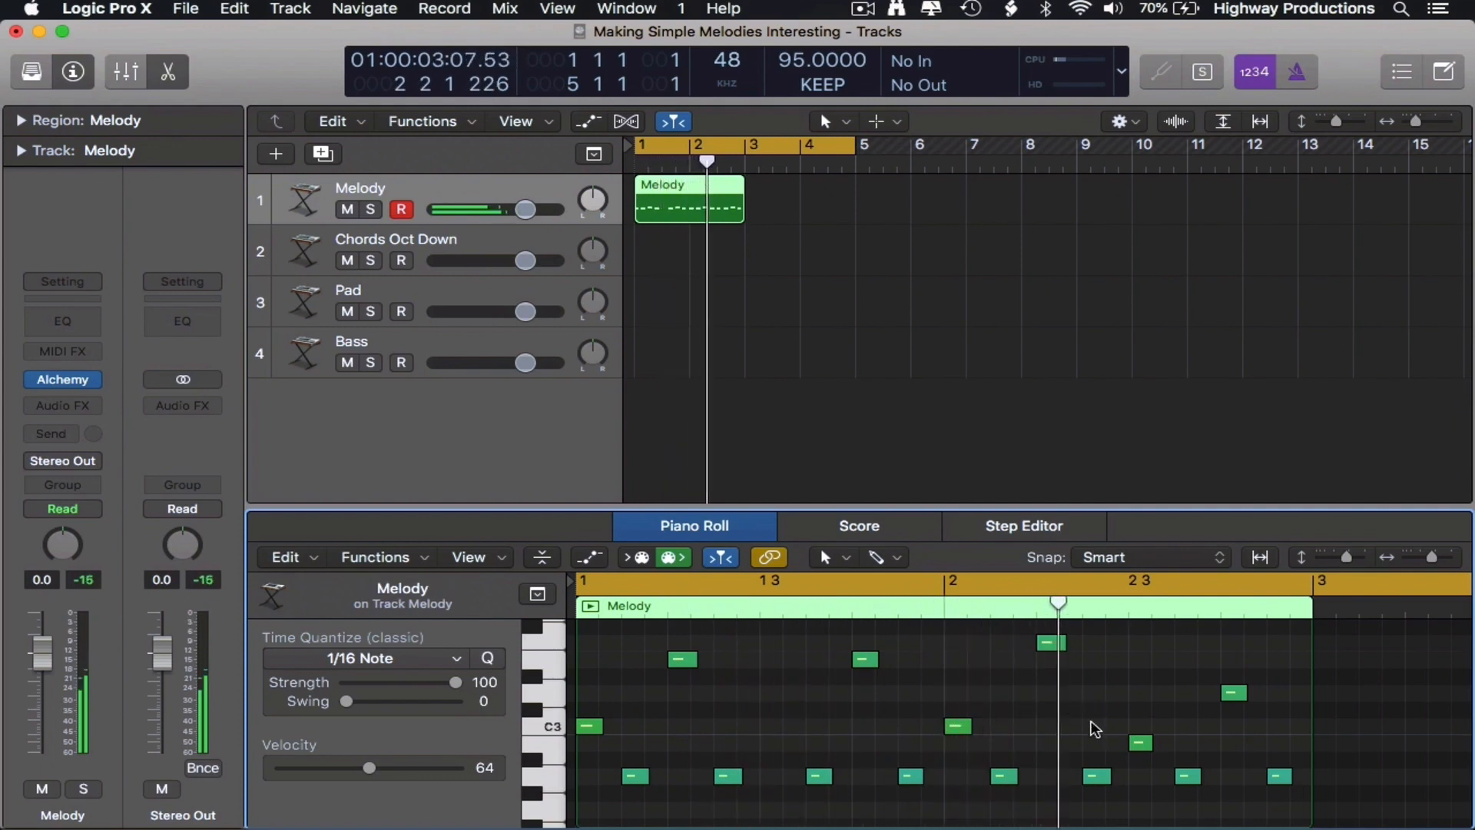
# In bar 2, raise the A2 note half a beat after beat 2 to B2 and delete the B2 note on beat 3
pyautogui.click(1096, 776)
pyautogui.moveTo(1099, 777); pyautogui.dragTo(1101, 746)
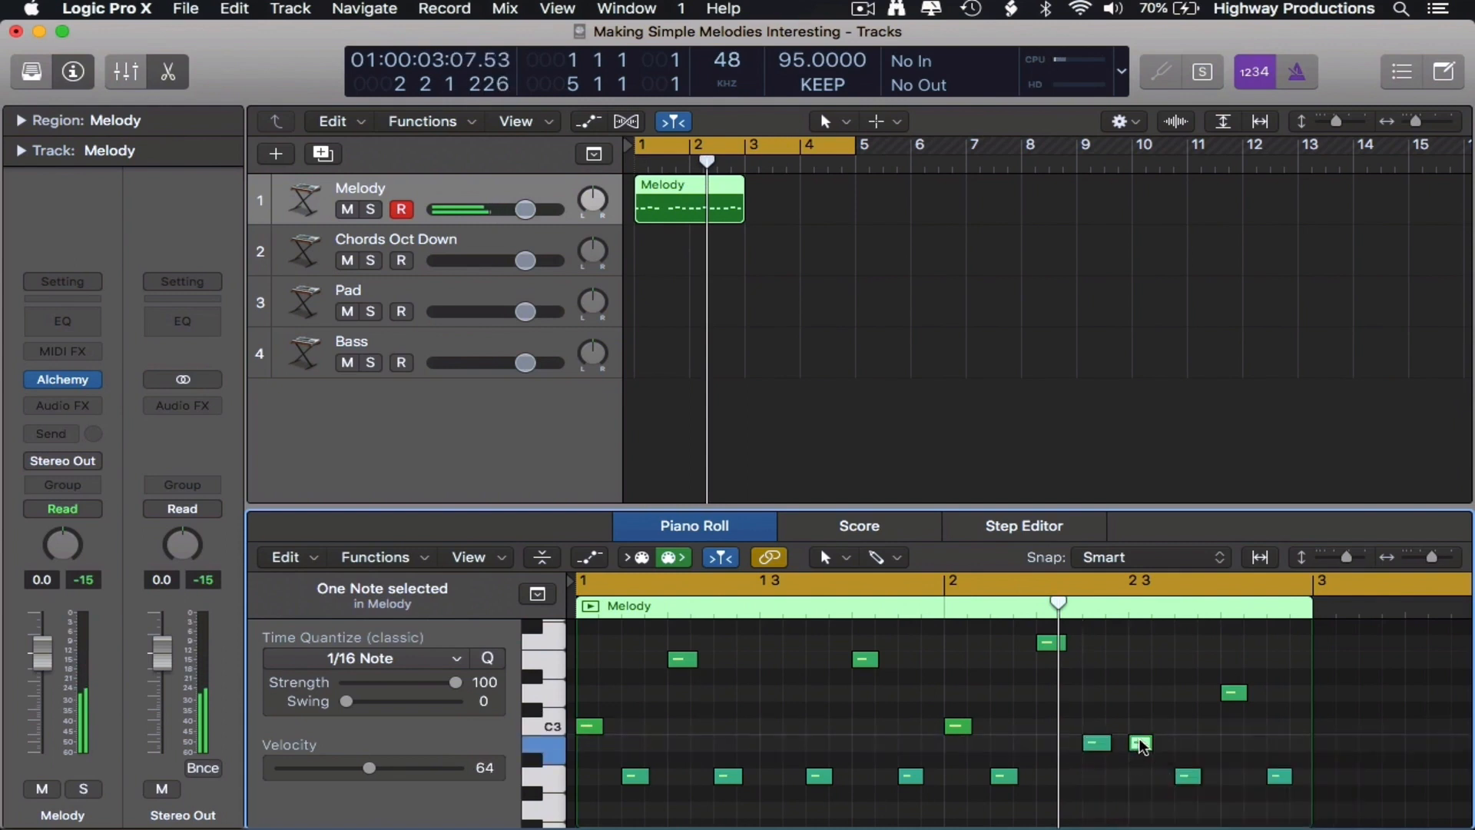
pyautogui.press('Return')
pyautogui.press('space')
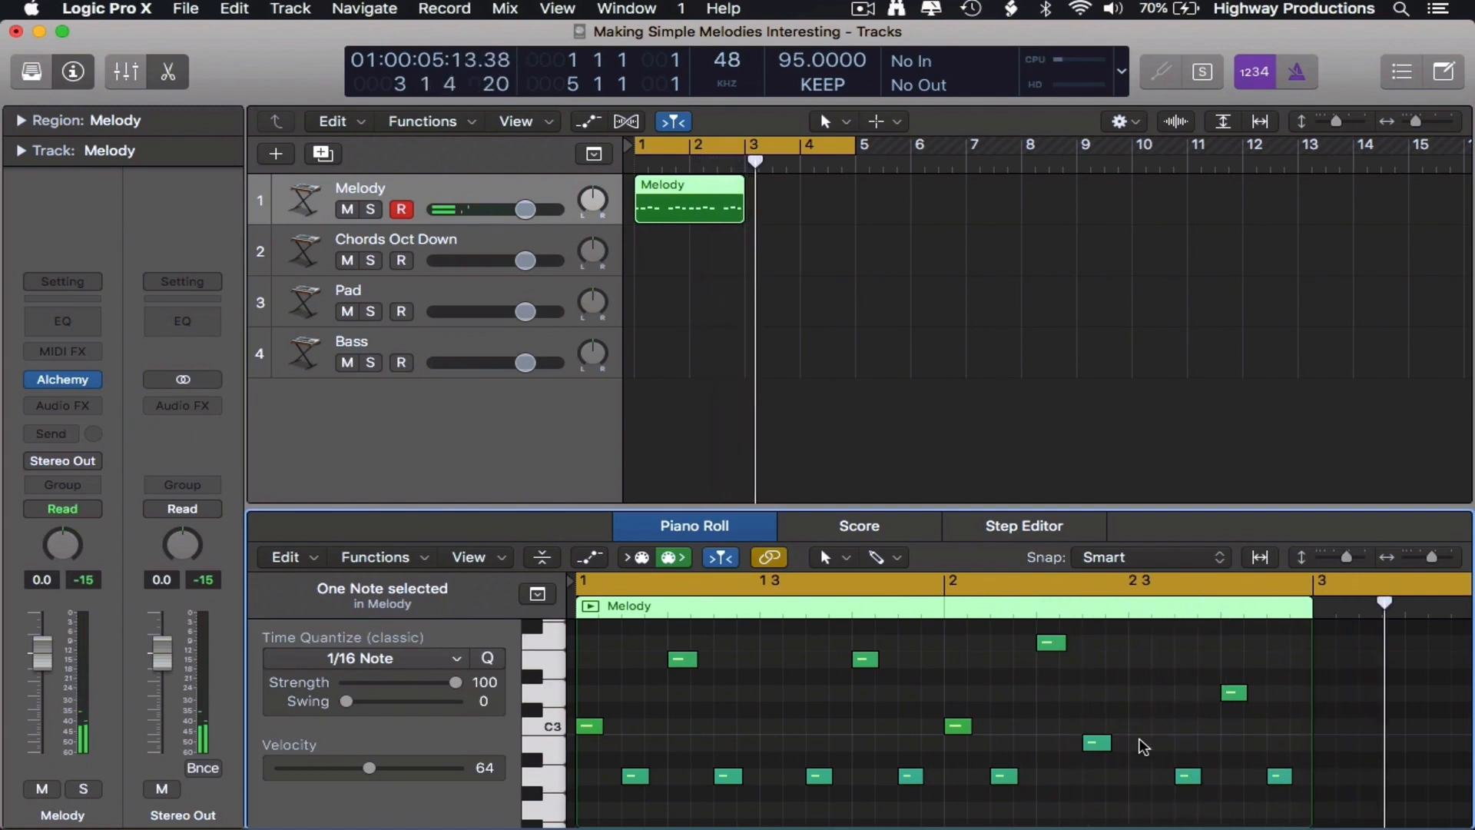
pyautogui.press('space')
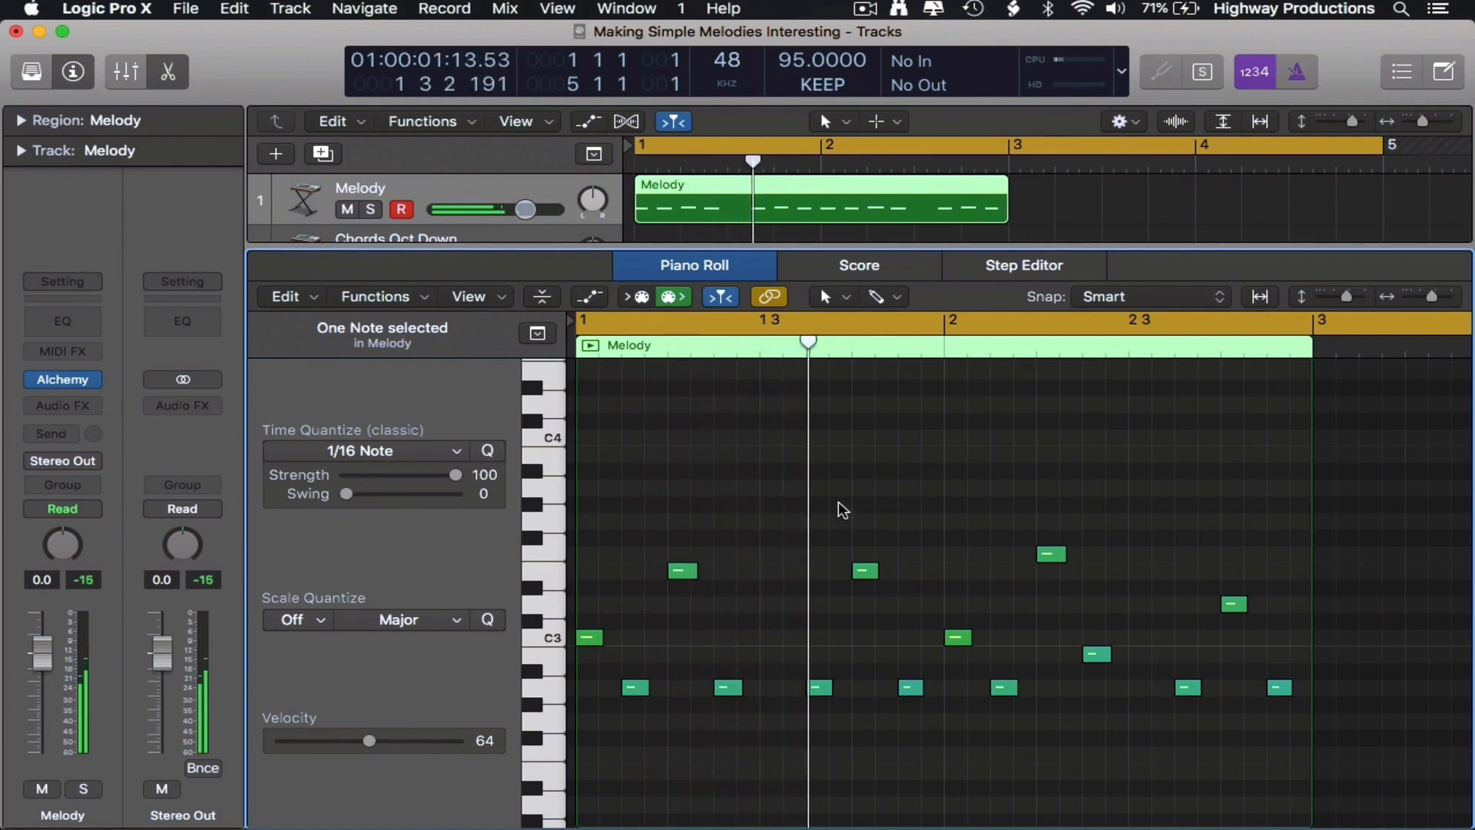
# Add a C4 note on beat 3 of bar 1 in the Melody region and play it back
pyautogui.press('space')
pyautogui.keyDown('super'); pyautogui.click(773, 454); pyautogui.keyUp('super')
pyautogui.moveTo(770, 455); pyautogui.dragTo(771, 441)
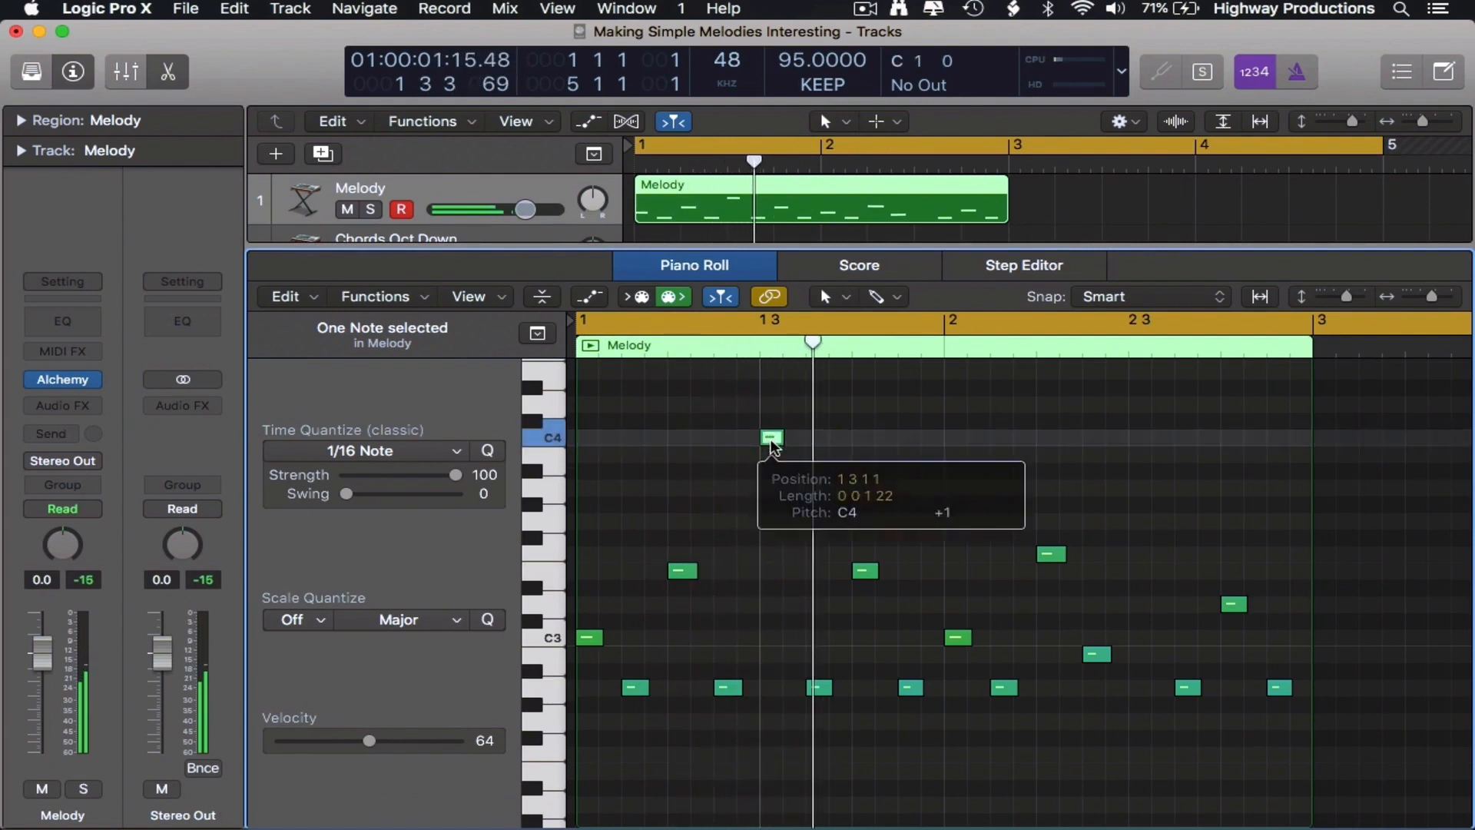
pyautogui.press('space')
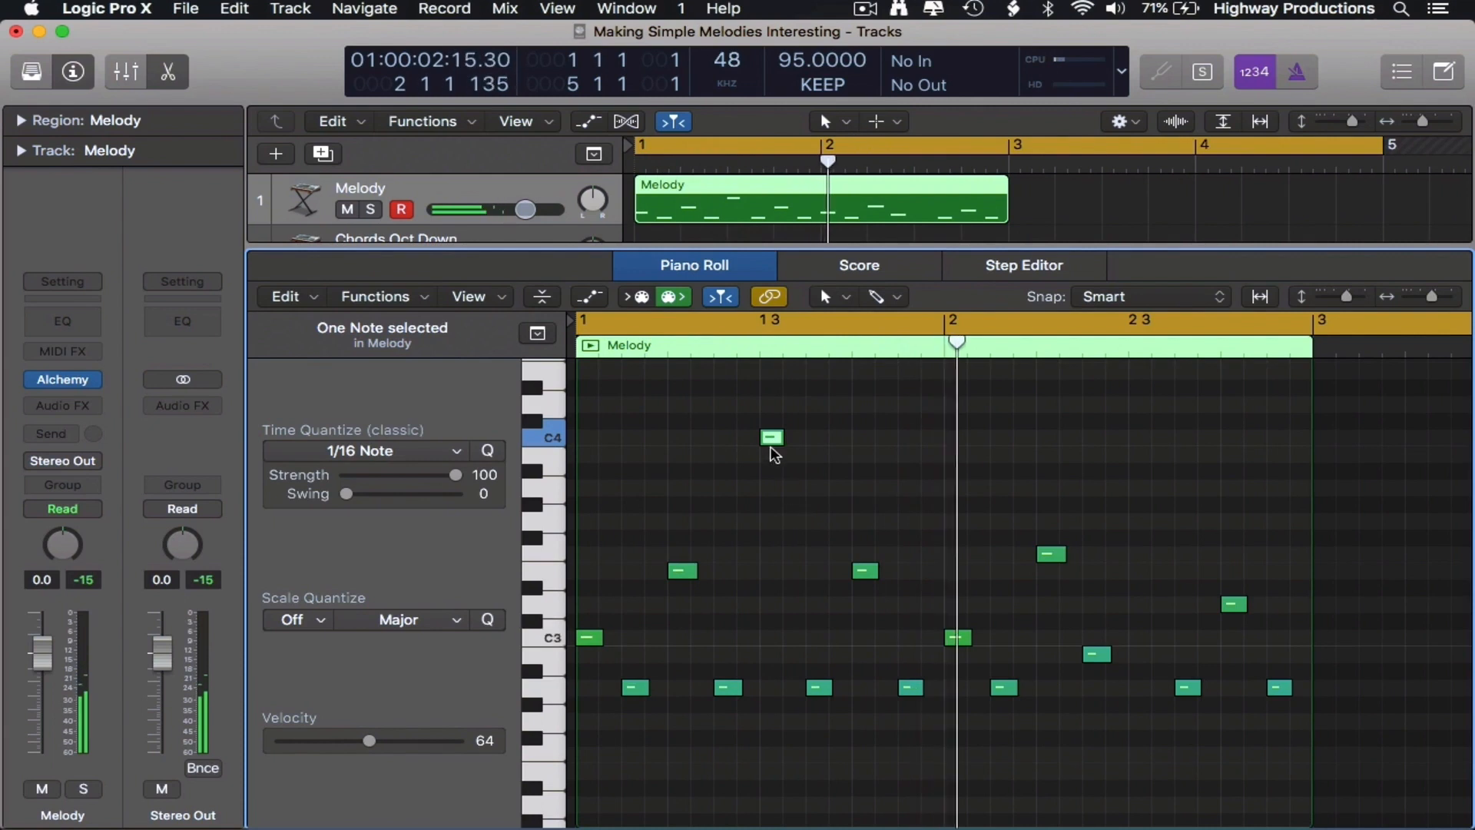
# Try shifting the C4 note half a beat earlier, listen to it, and undo the move
pyautogui.moveTo(772, 440)
pyautogui.moveTo(773, 440); pyautogui.dragTo(726, 437)
pyautogui.press('space')
pyautogui.click(759, 515)
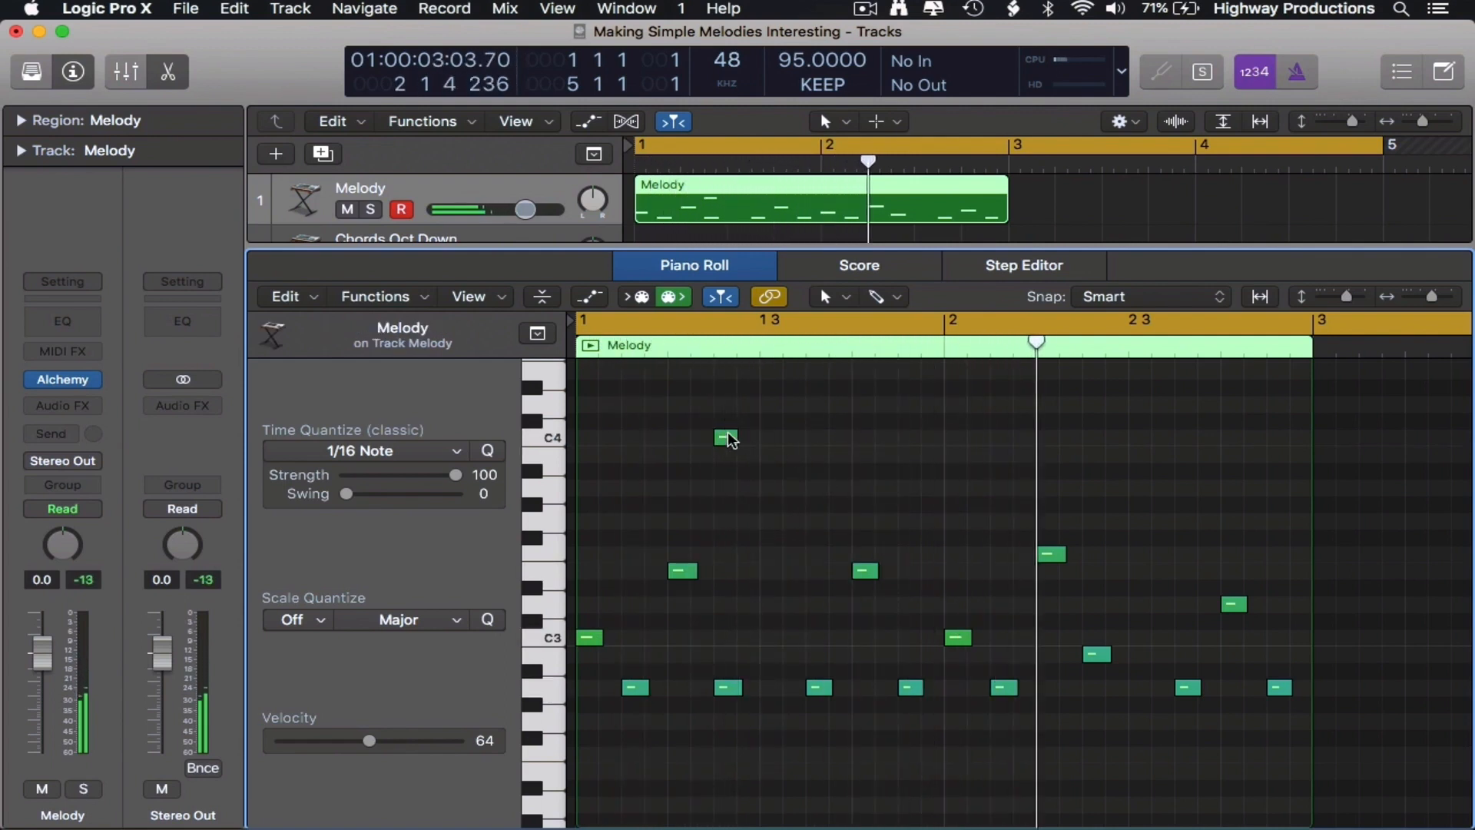
pyautogui.press('super+z')
# Add a D4 note on beat 3 and a B3 note on beat 4 of bar 2
pyautogui.click(845, 486)
pyautogui.press('Return')
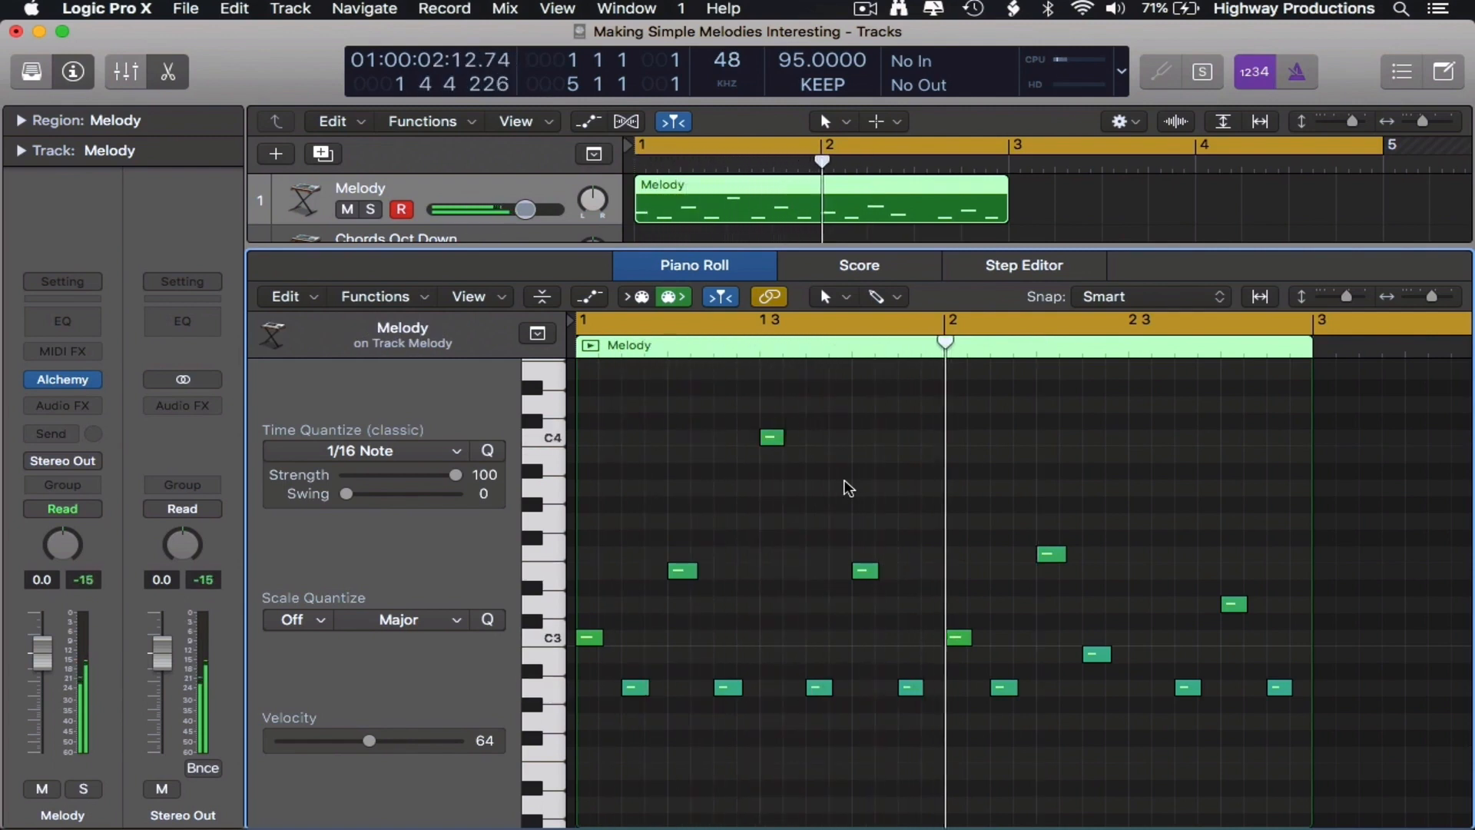
pyautogui.moveTo(1137, 390); pyautogui.dragTo(1146, 417)
pyautogui.press('Return')
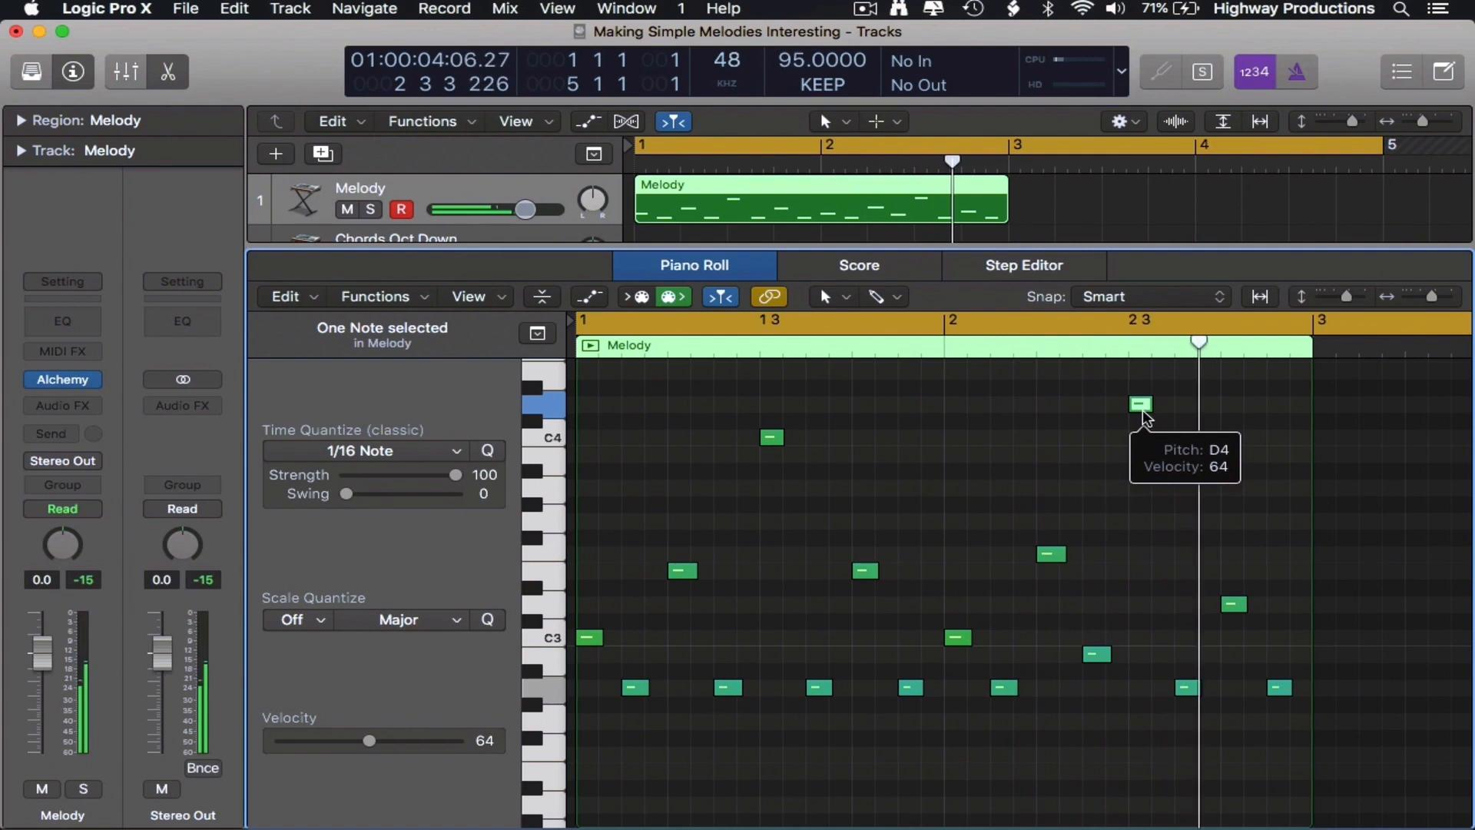
pyautogui.keyDown('super'); pyautogui.click(1230, 453); pyautogui.keyUp('super')
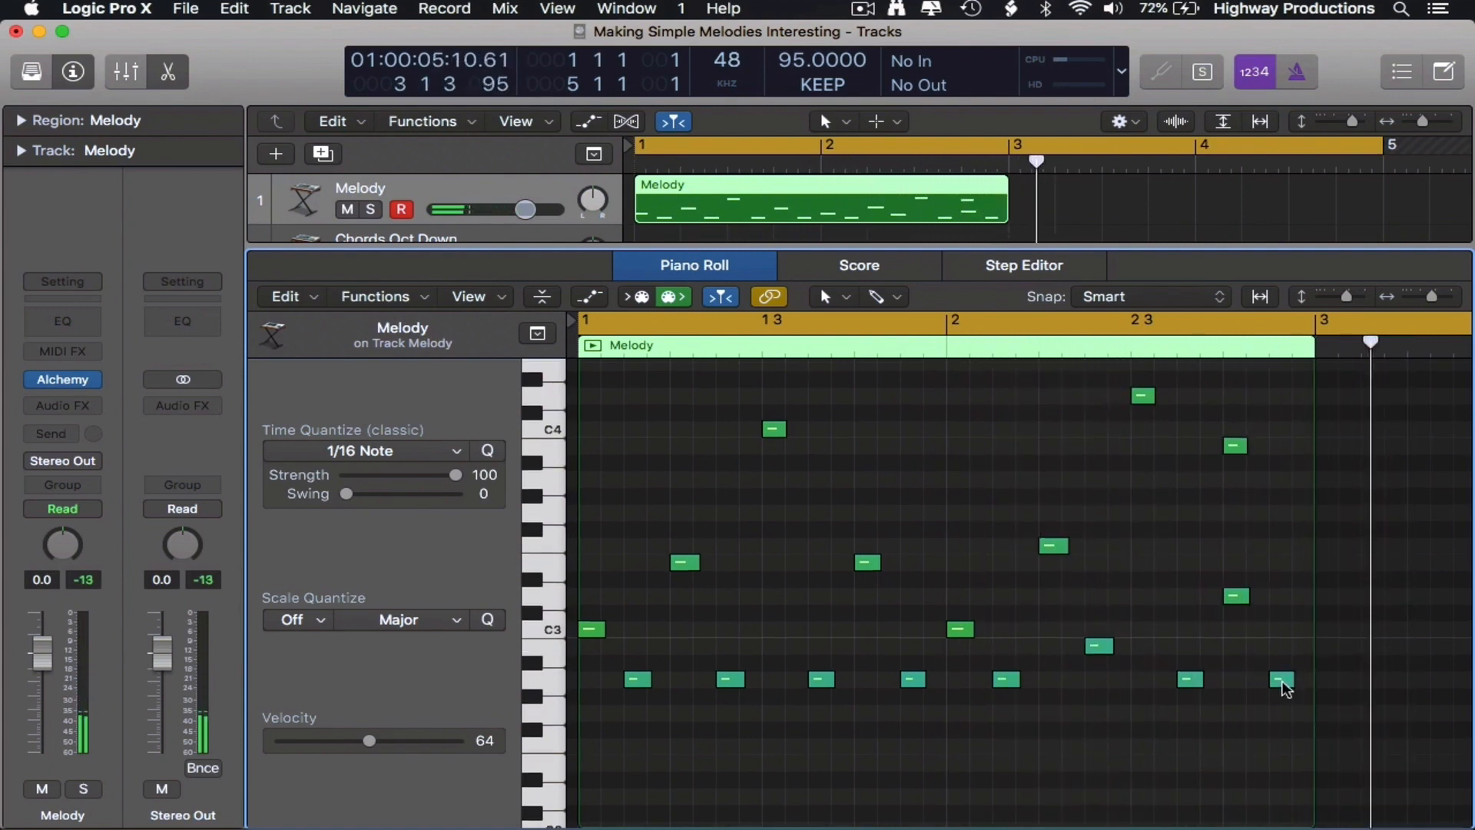
# Delete the last A2 note of bar 2 and the A2 note half a beat after beat 3 of bar 1
pyautogui.click(1281, 686)
pyautogui.press('BackSpace')
pyautogui.press('space')
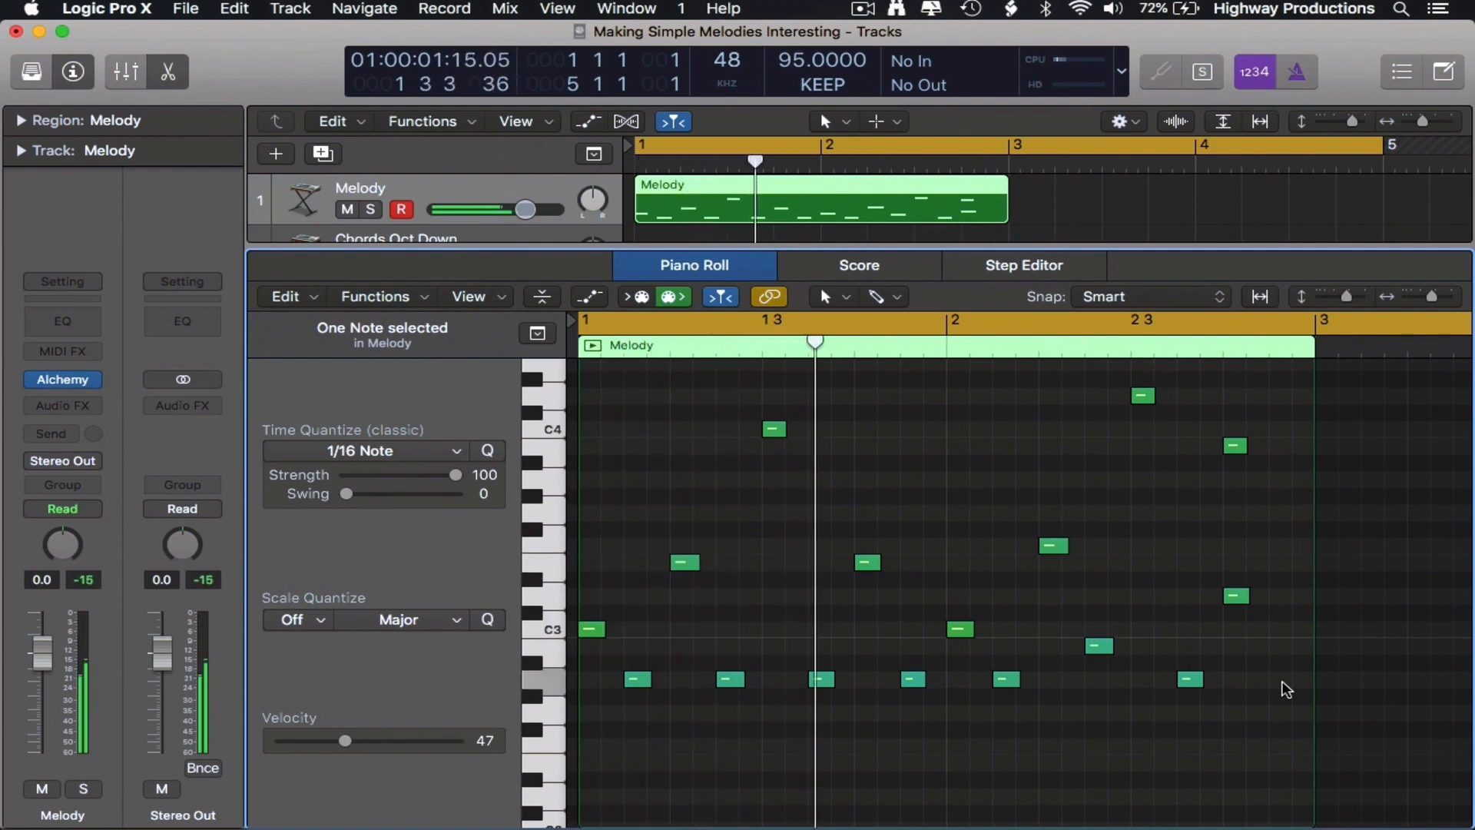
pyautogui.click(821, 678)
pyautogui.press('BackSpace')
pyautogui.press('space')
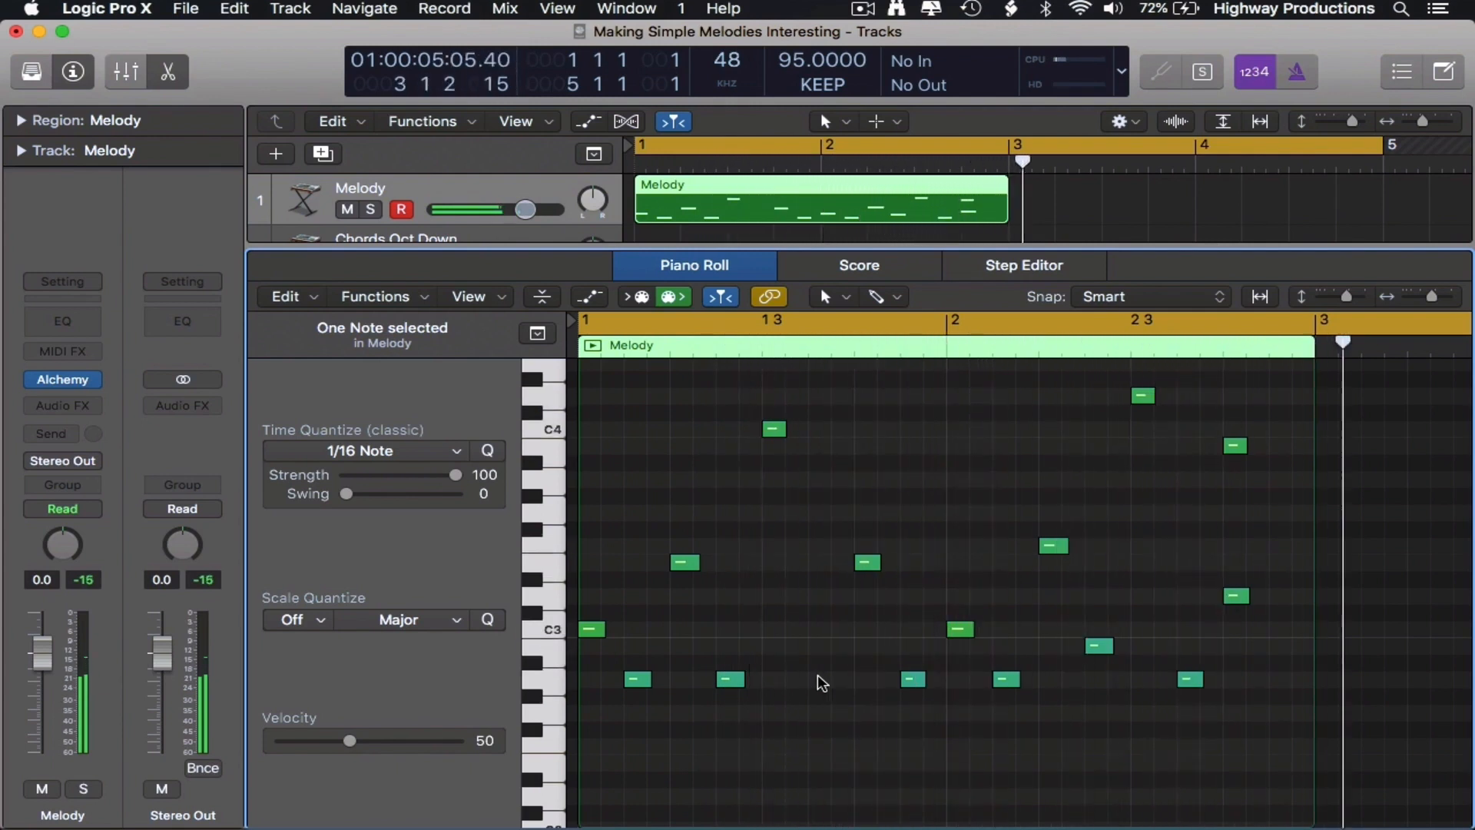
pyautogui.moveTo(1057, 546)
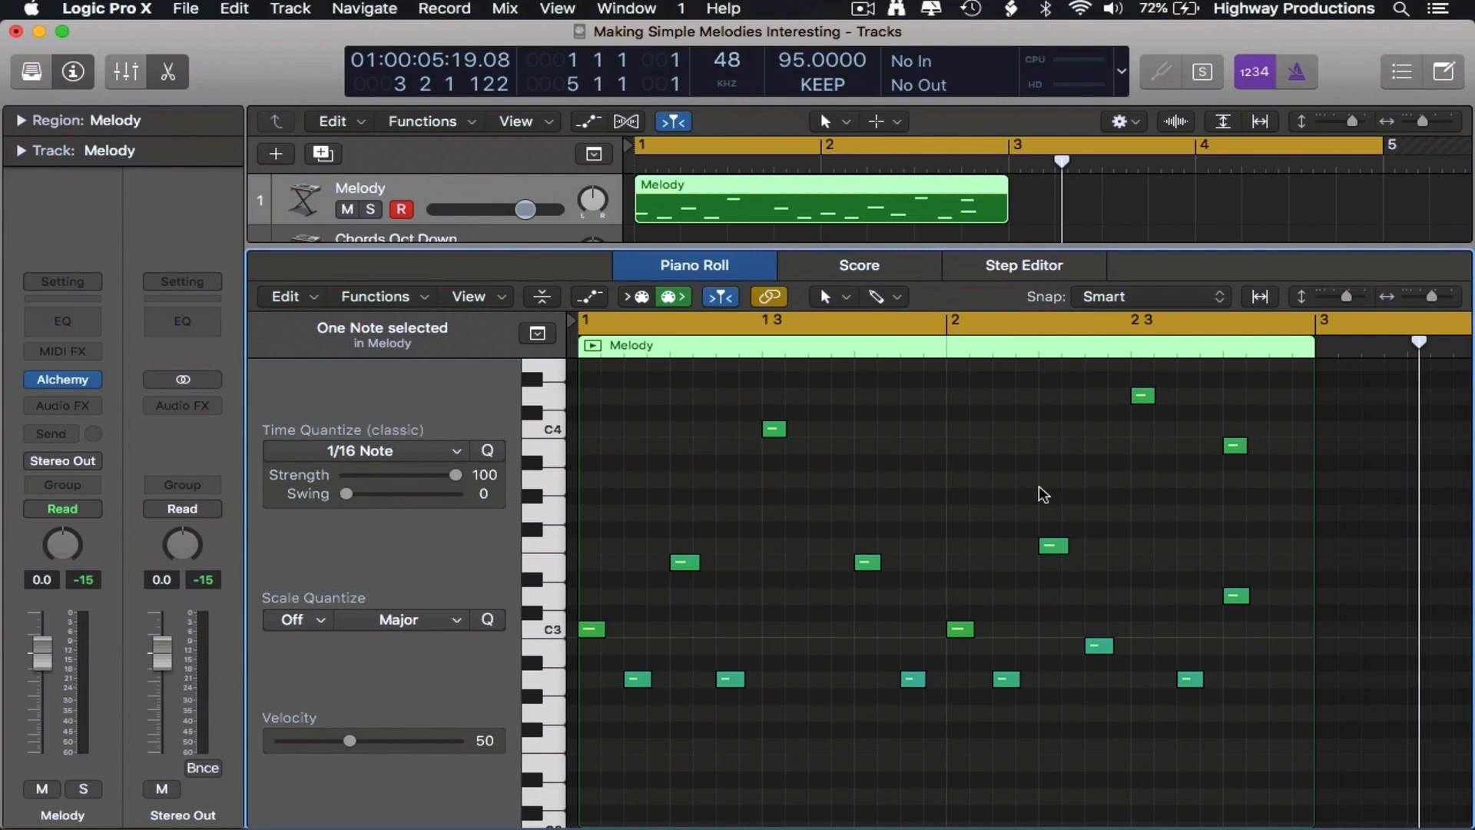
# Repeat the two-bar Melody region once and join both regions into a single four-bar region
pyautogui.press('space')
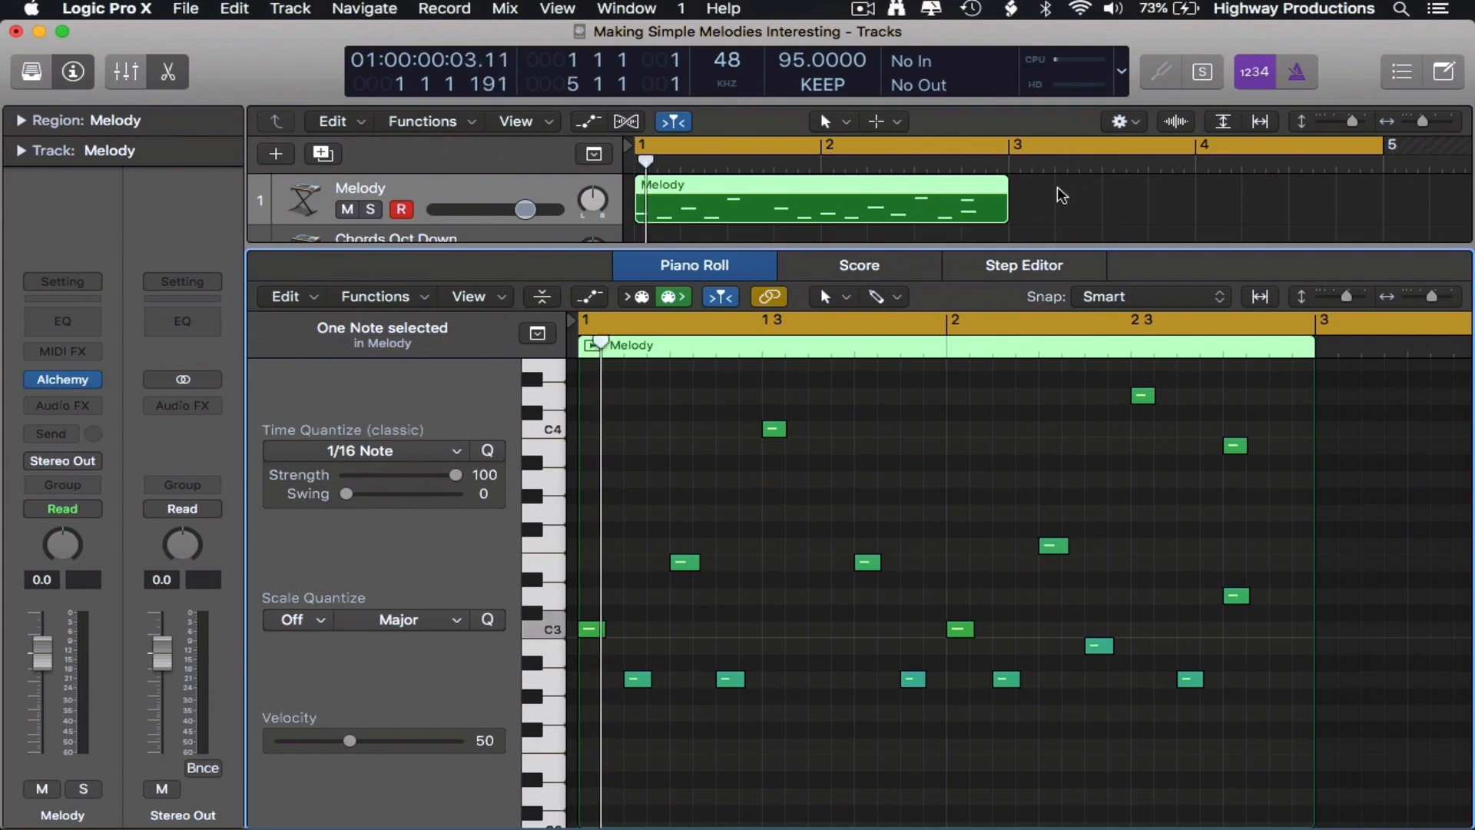
pyautogui.click(902, 206)
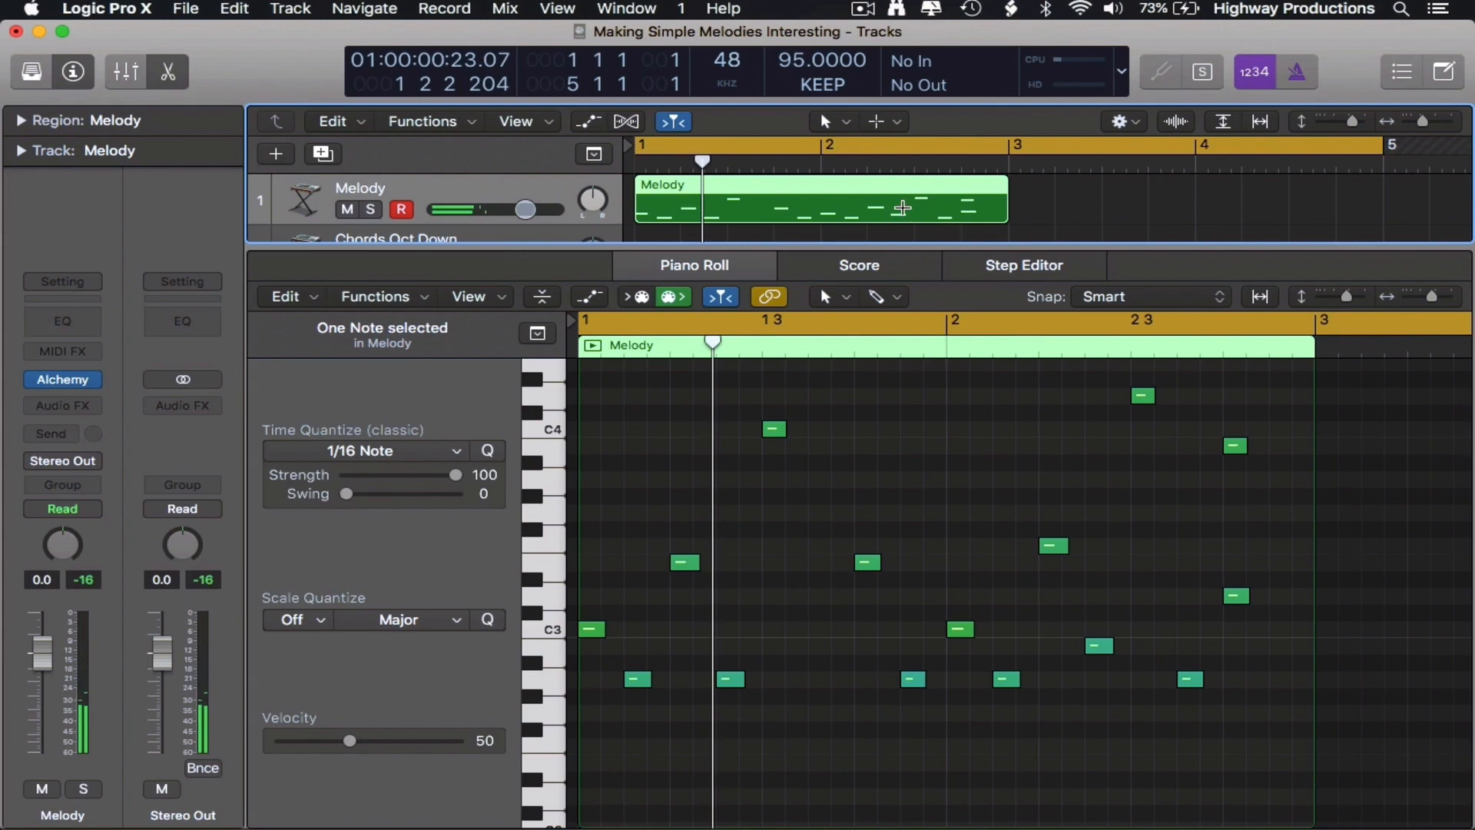
pyautogui.press('super+r')
pyautogui.press('Return')
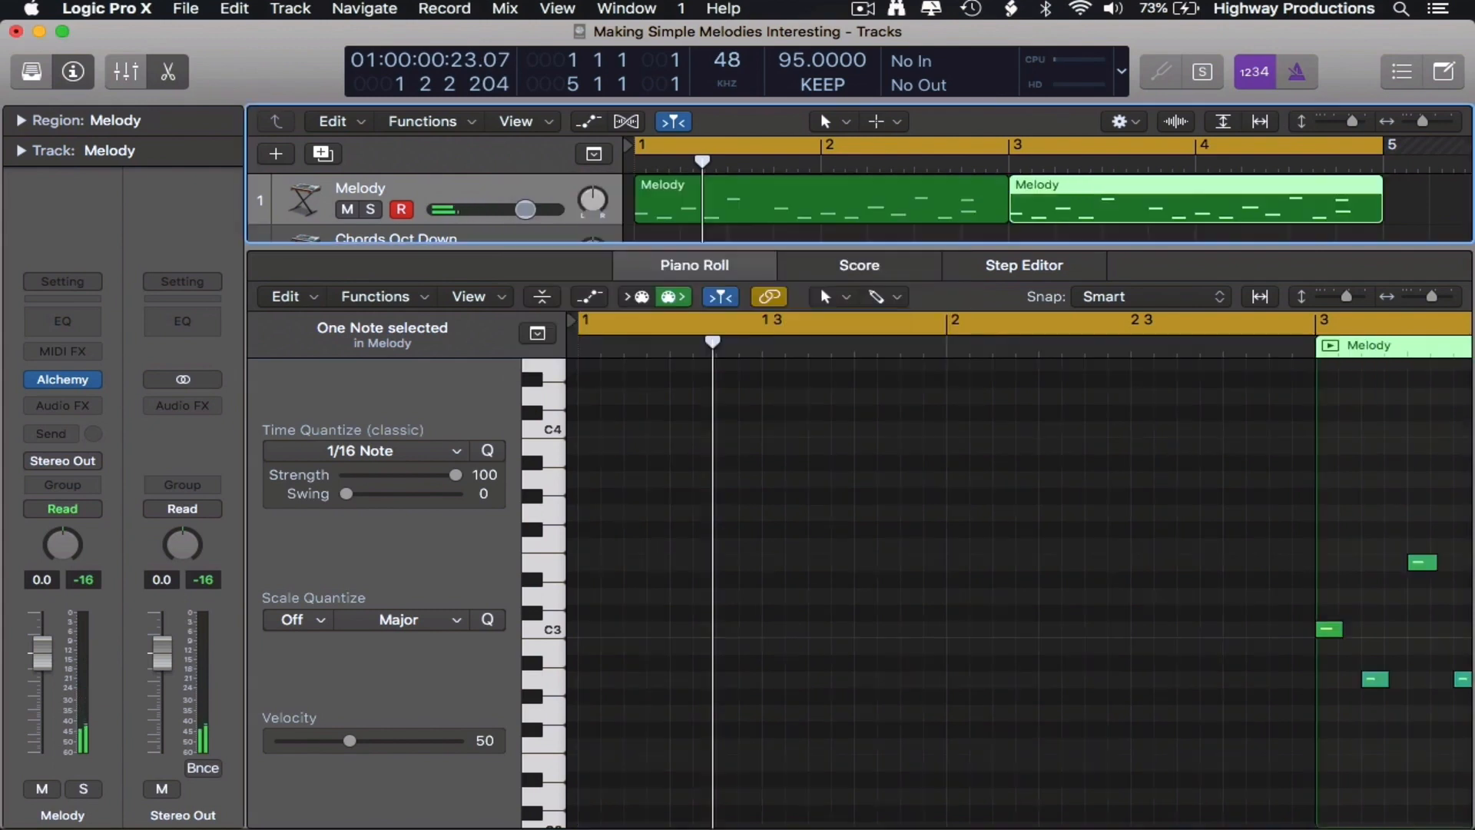
pyautogui.click(1427, 202)
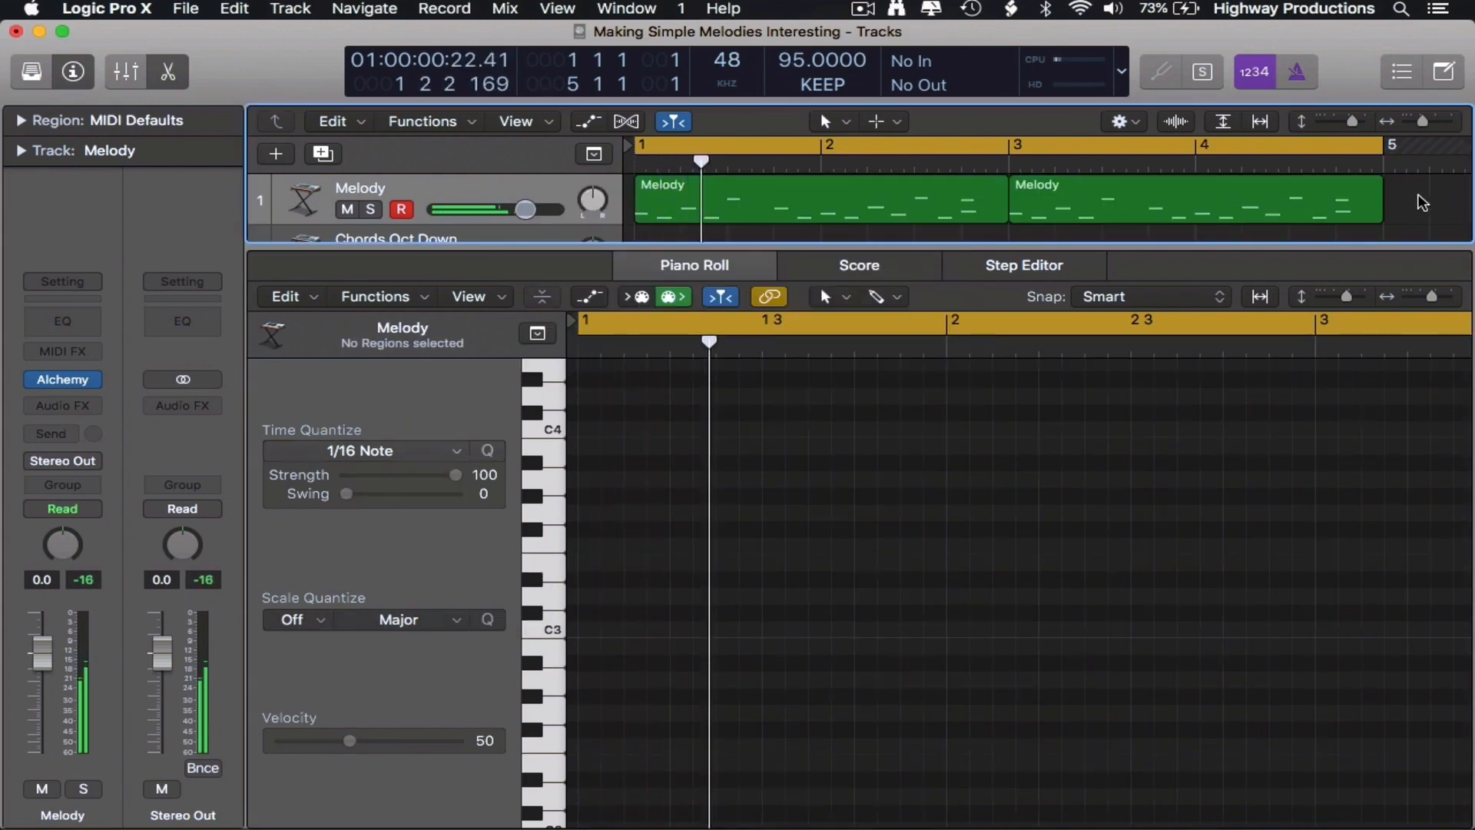
pyautogui.moveTo(1423, 203); pyautogui.dragTo(1022, 199)
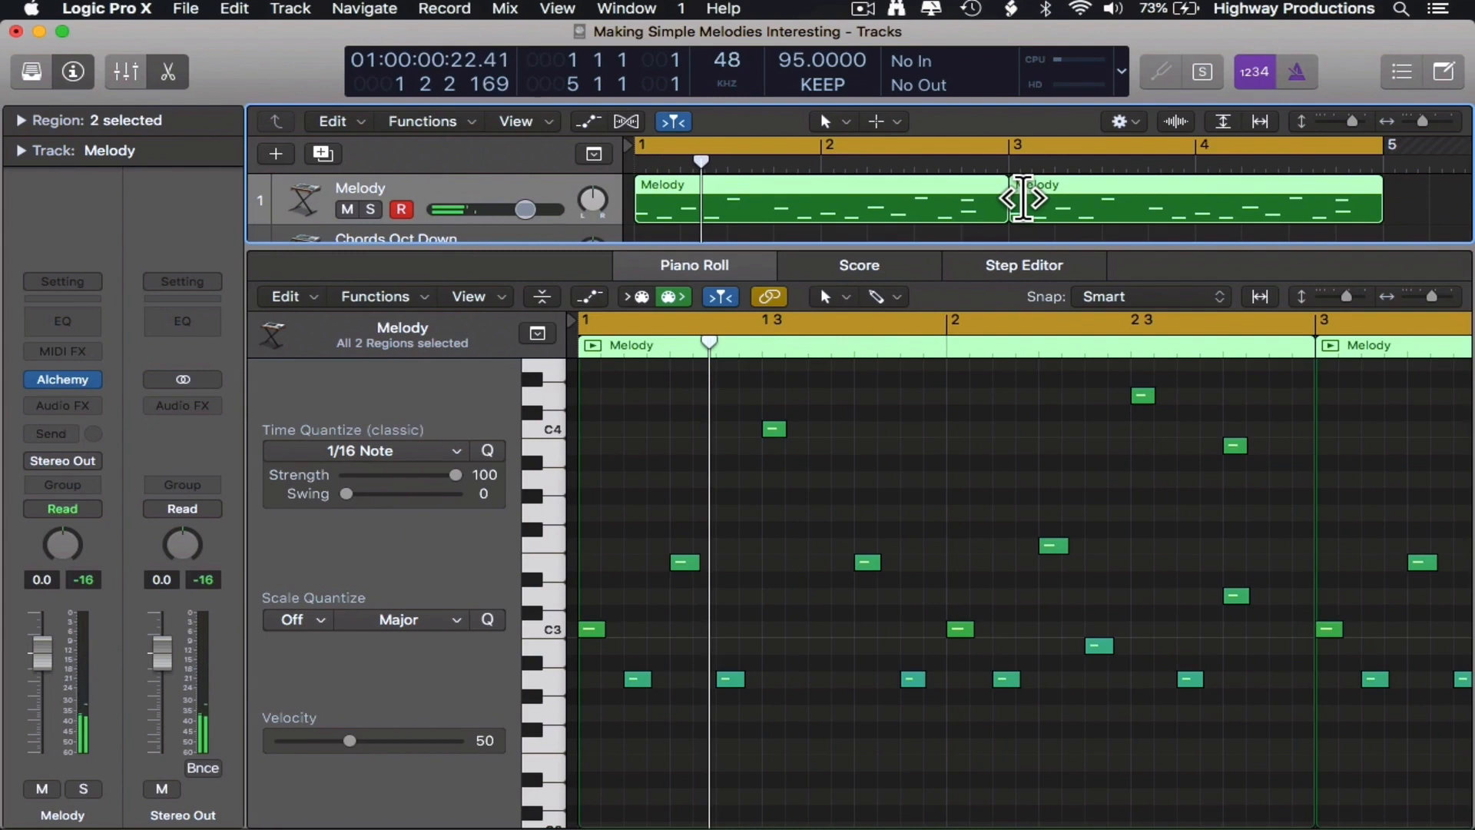
pyautogui.click(939, 451)
# Play the four-bar melody and examine the notes of bars 3 and 4 in the piano roll
pyautogui.press('space')
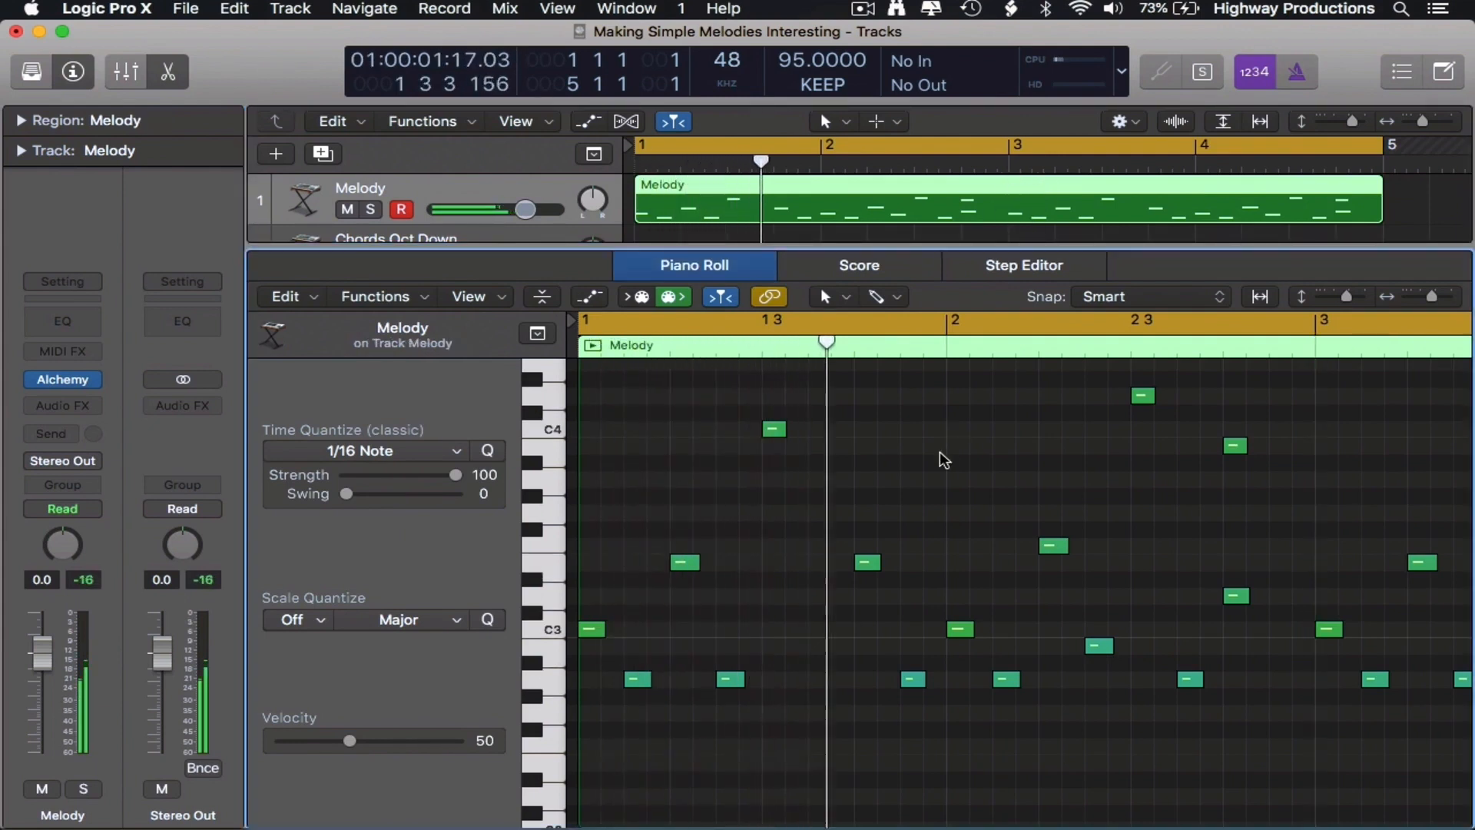
pyautogui.hscroll(3, 938, 451)
pyautogui.hscroll(8, 939, 450)
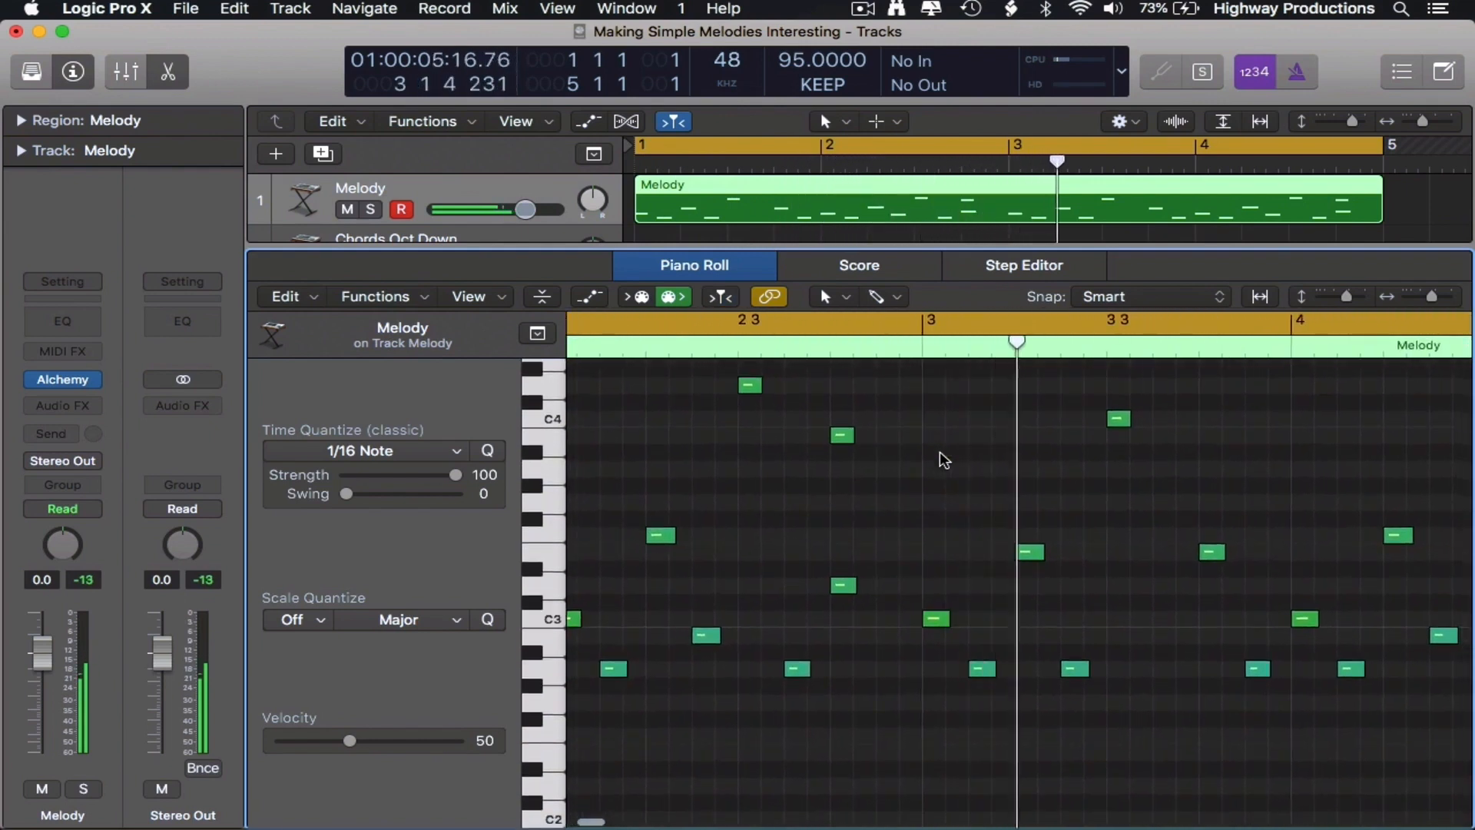
# Add an A3 note on beat 1 of bar 3 and move that bar's C4 note half a beat earlier to position 3 2 3 1
pyautogui.hscroll(2, 939, 451)
pyautogui.keyDown('super'); pyautogui.click(911, 471); pyautogui.keyUp('super')
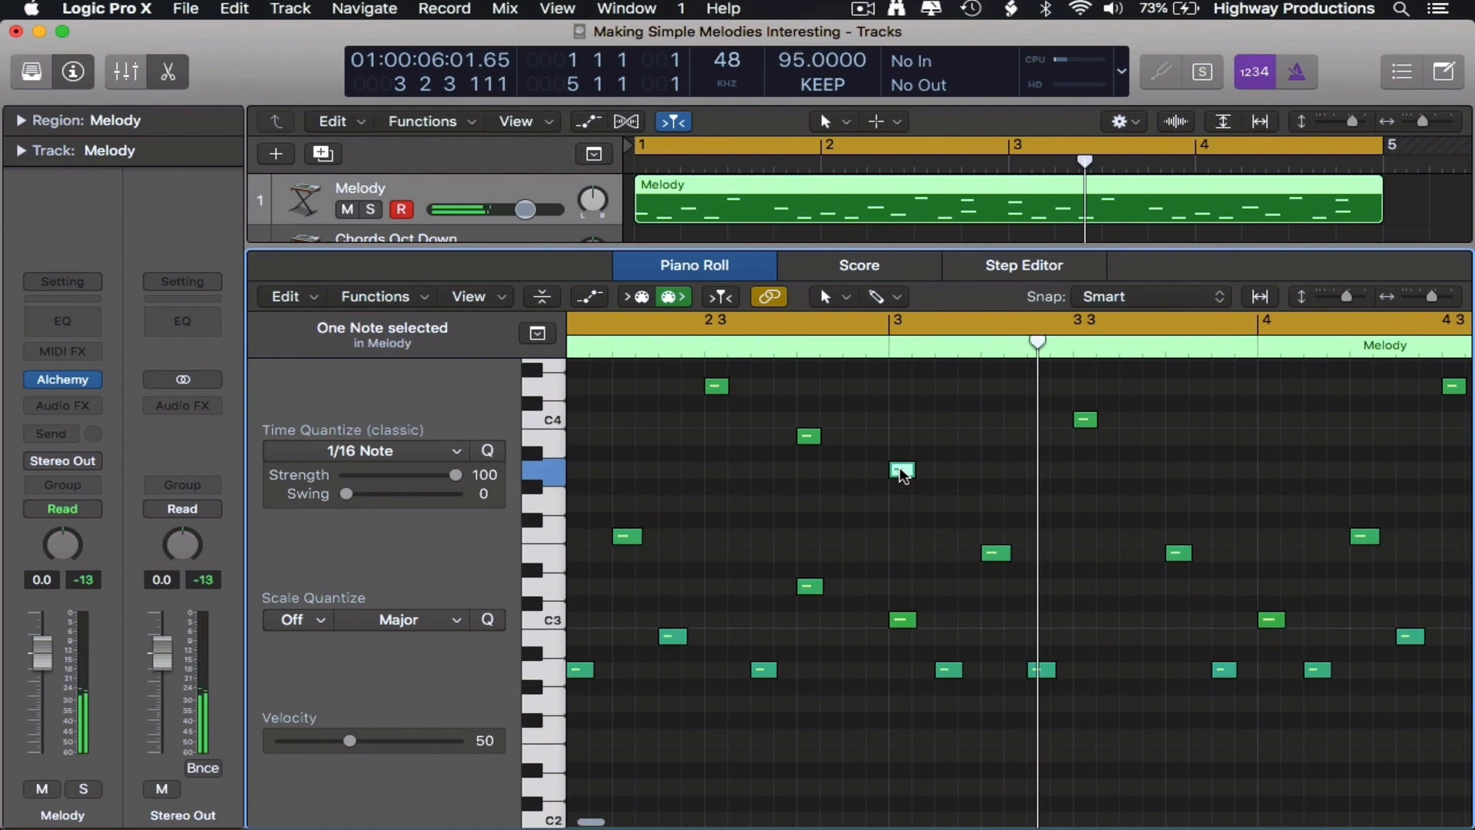
pyautogui.press('Return')
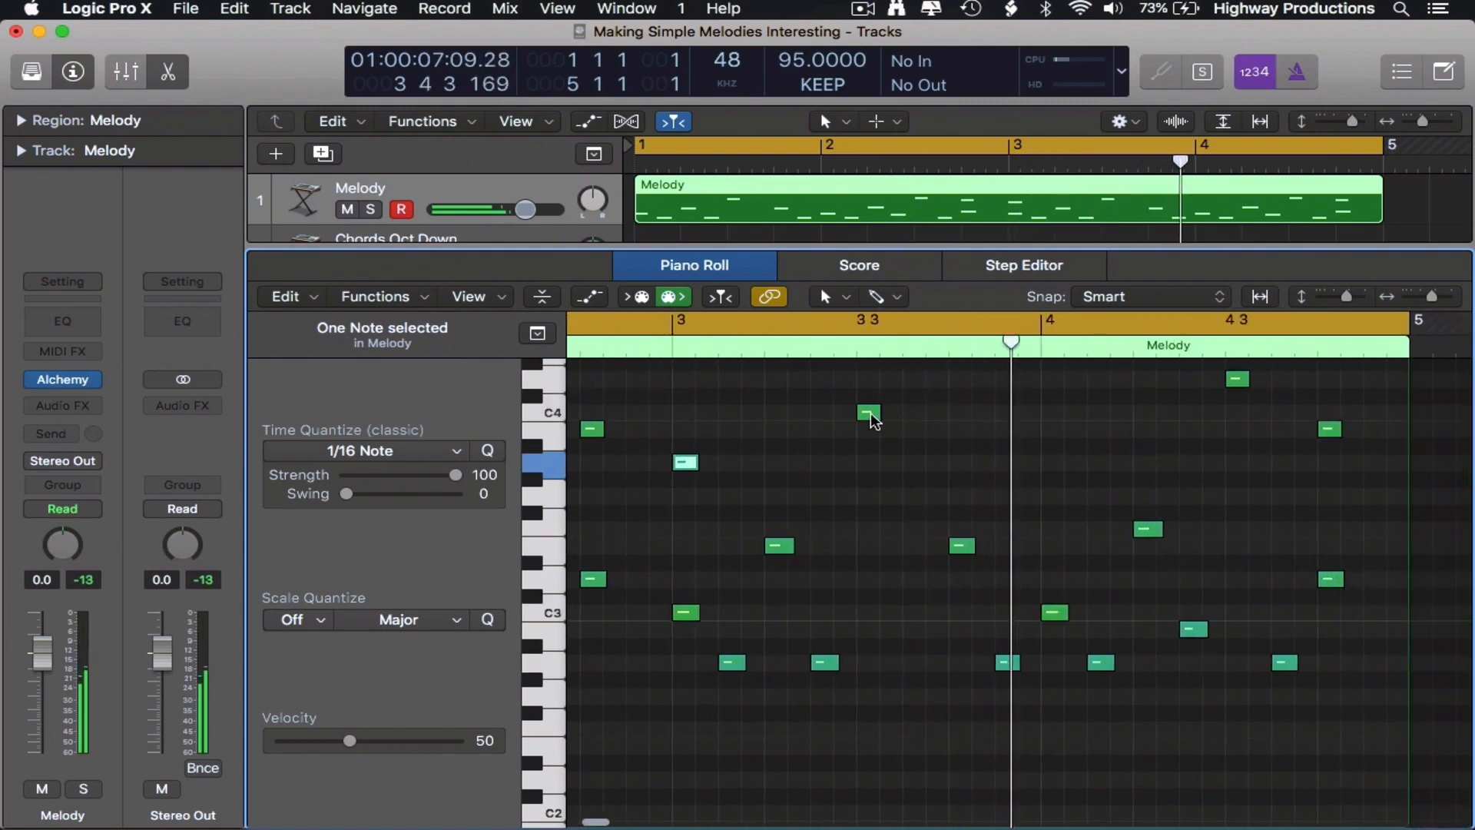
pyautogui.moveTo(872, 419); pyautogui.dragTo(918, 419)
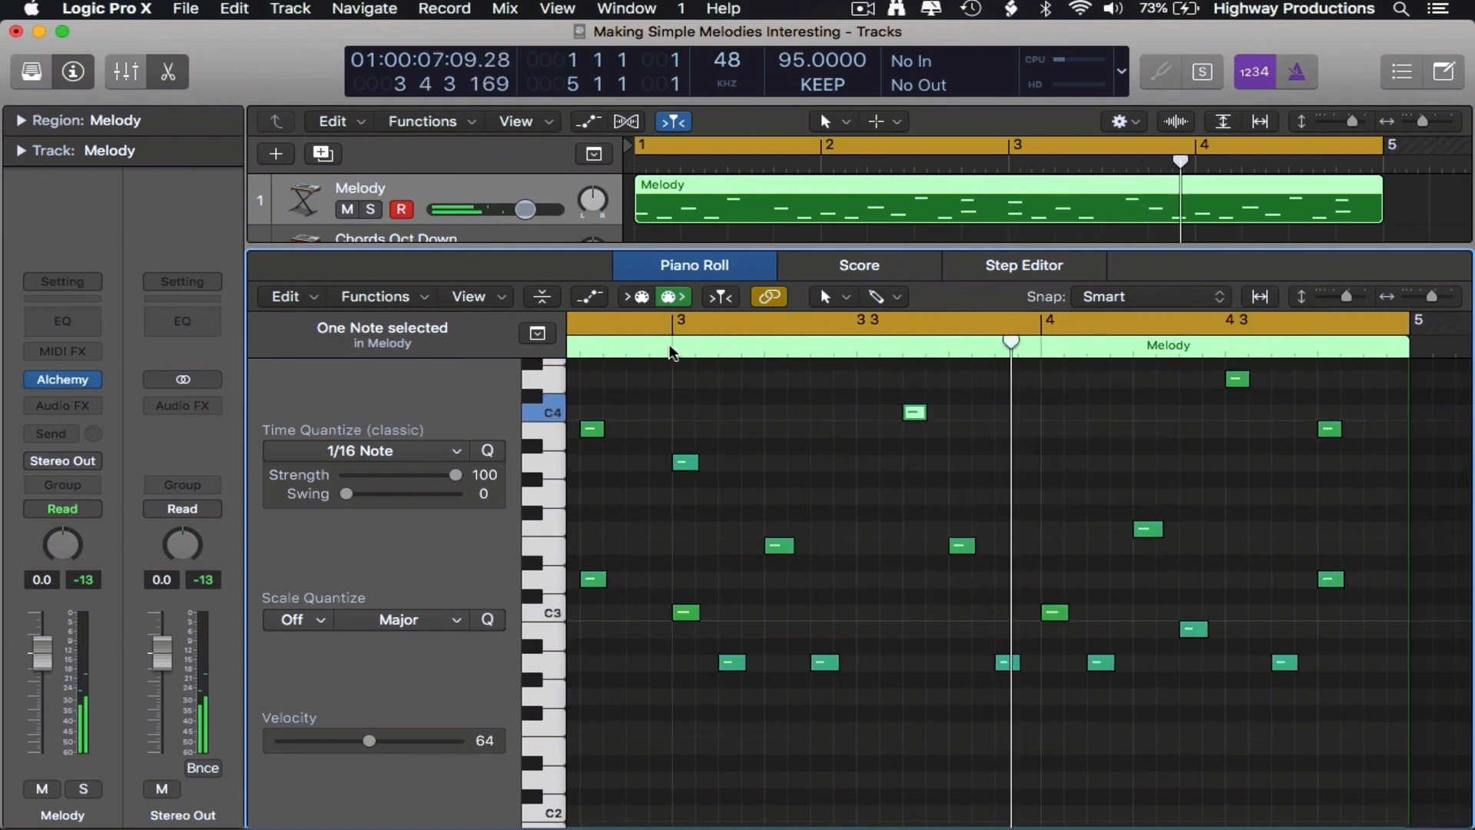
pyautogui.click(684, 361)
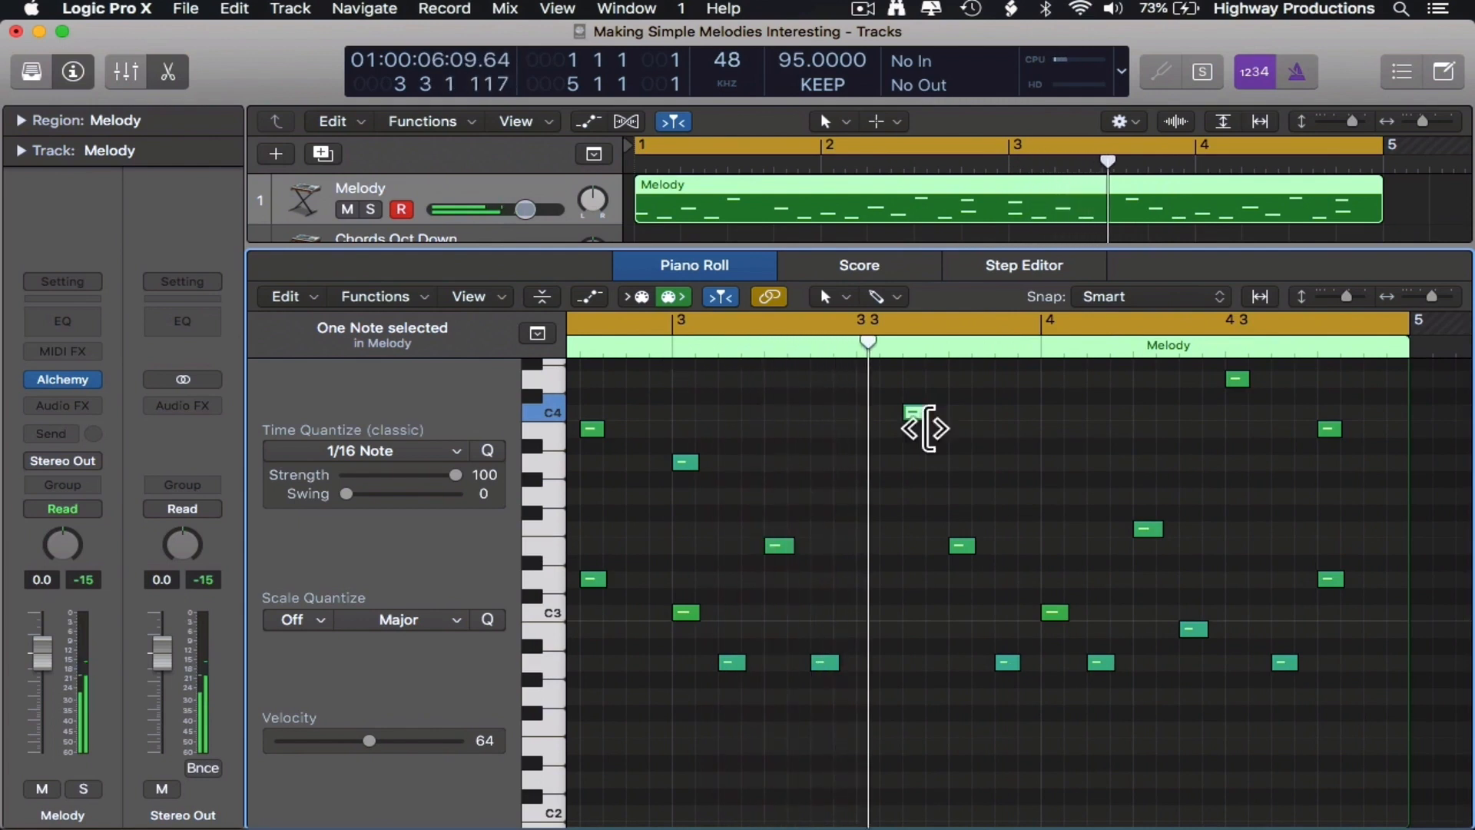
pyautogui.moveTo(912, 415); pyautogui.dragTo(843, 416)
pyautogui.click(663, 350)
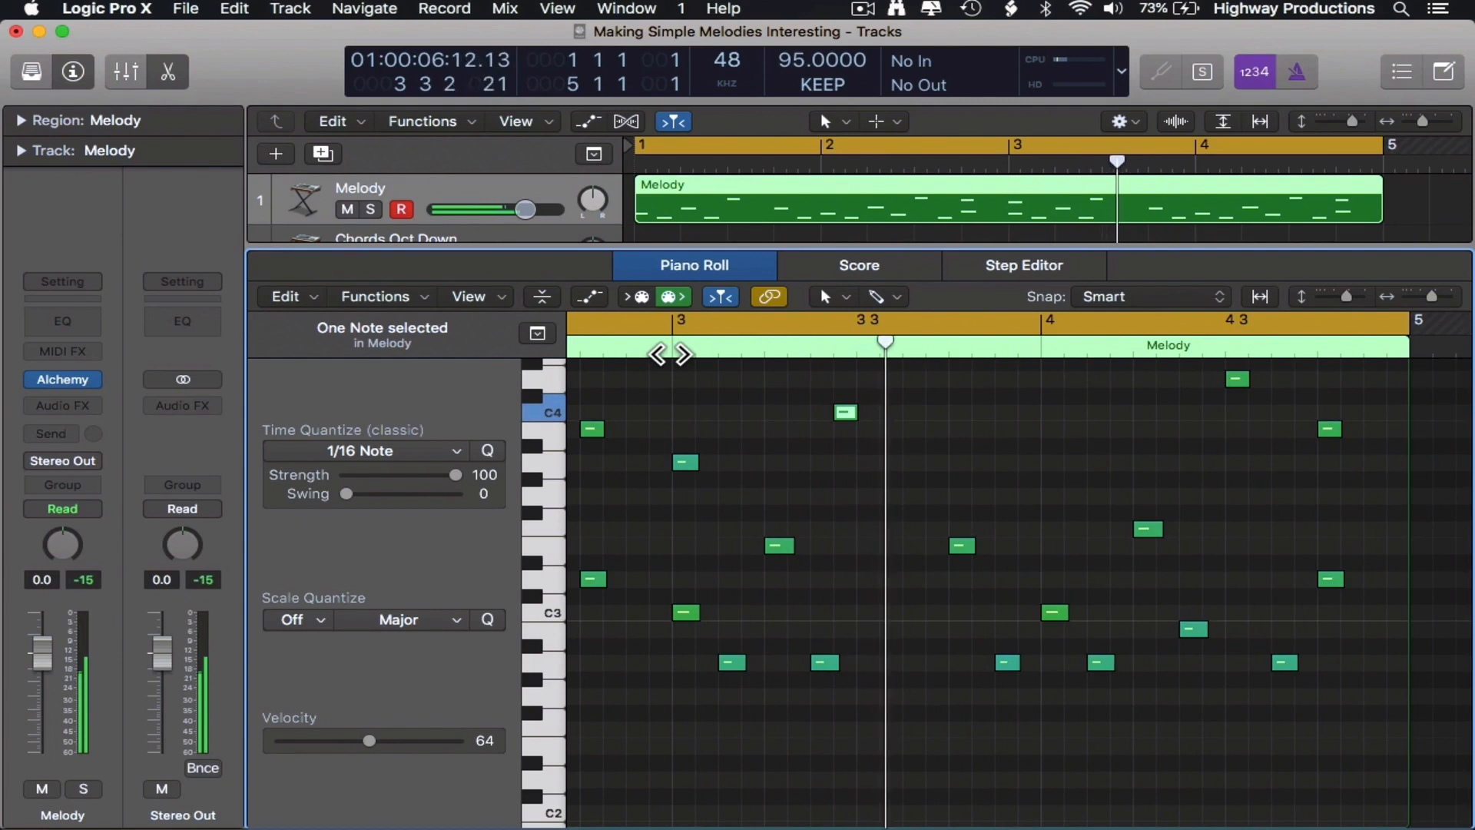
pyautogui.moveTo(845, 415); pyautogui.dragTo(823, 416)
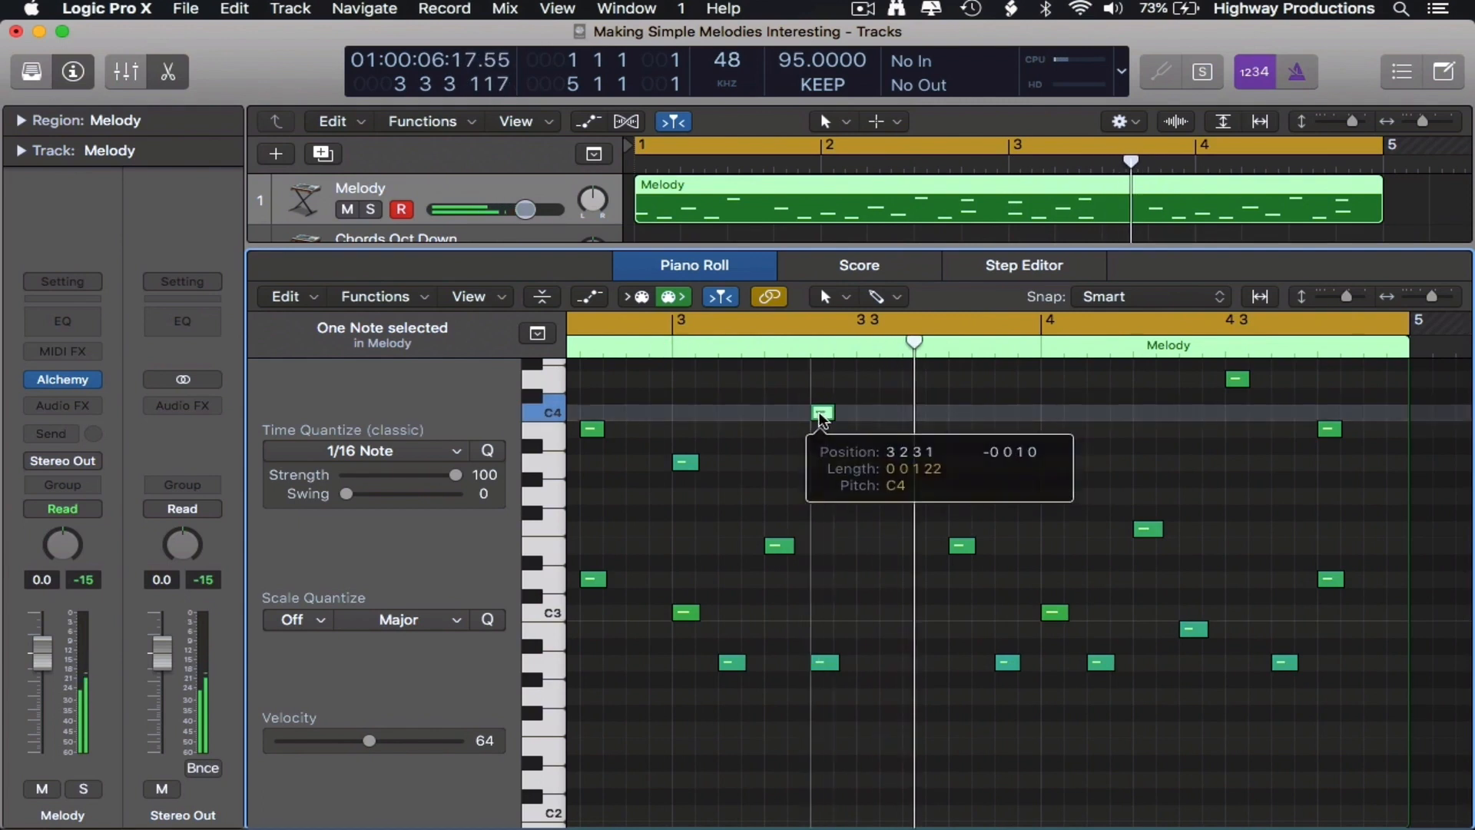
pyautogui.click(684, 355)
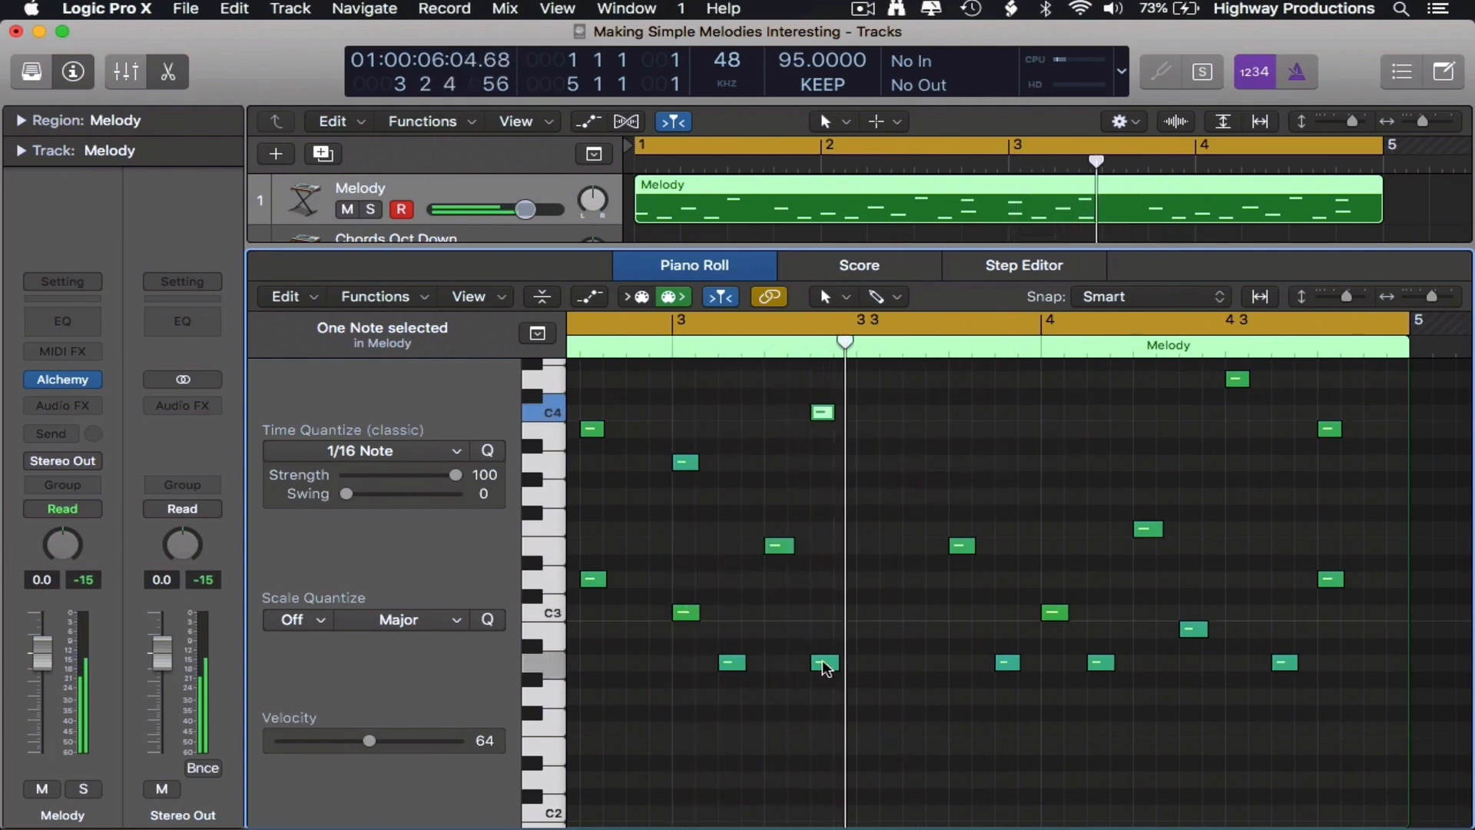
# Delete the A2 note half a beat after beat 2 of bar 3 and add an A2 note half a beat after beat 3
pyautogui.click(827, 665)
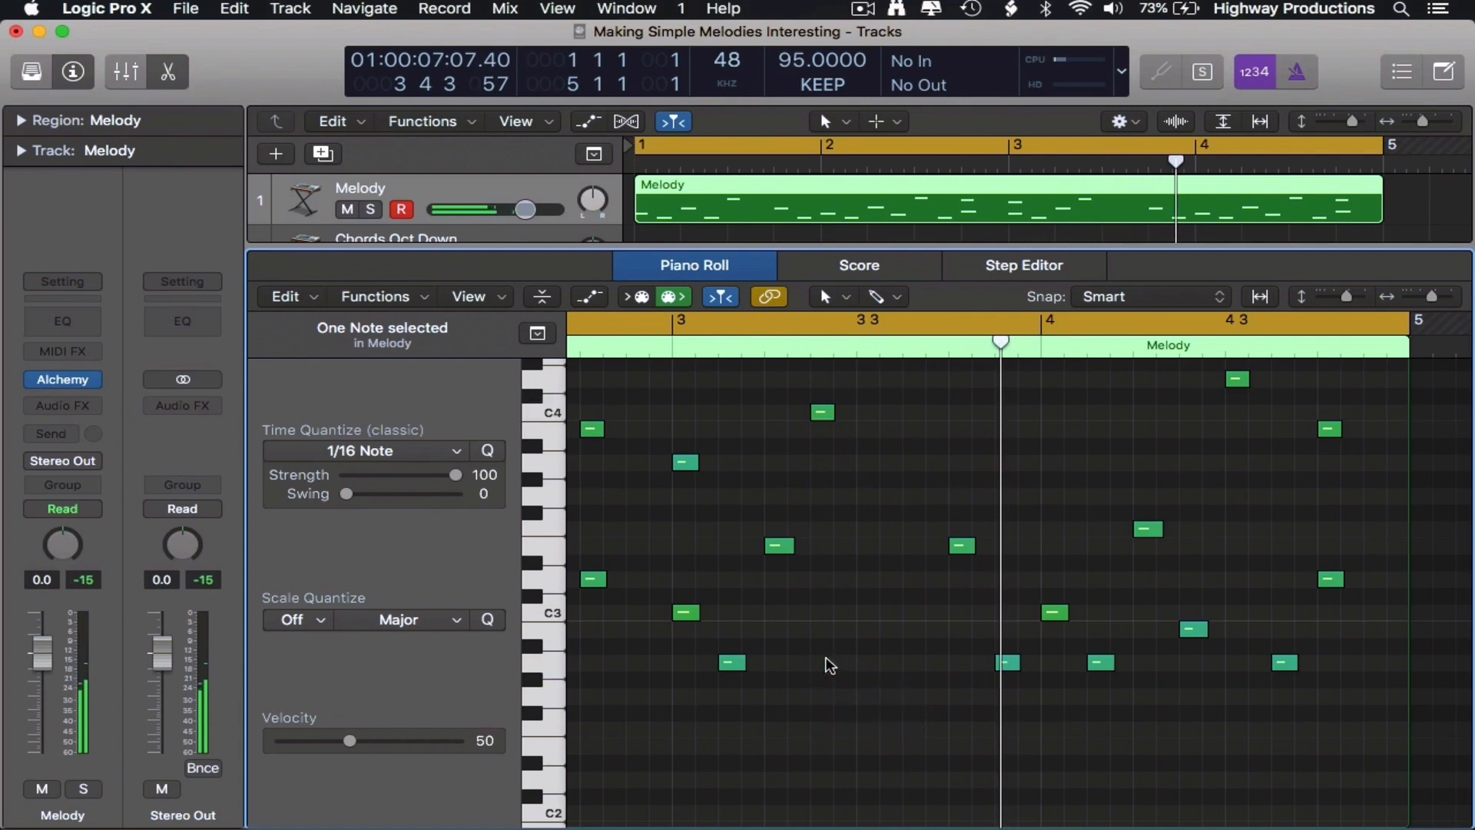
pyautogui.click(692, 351)
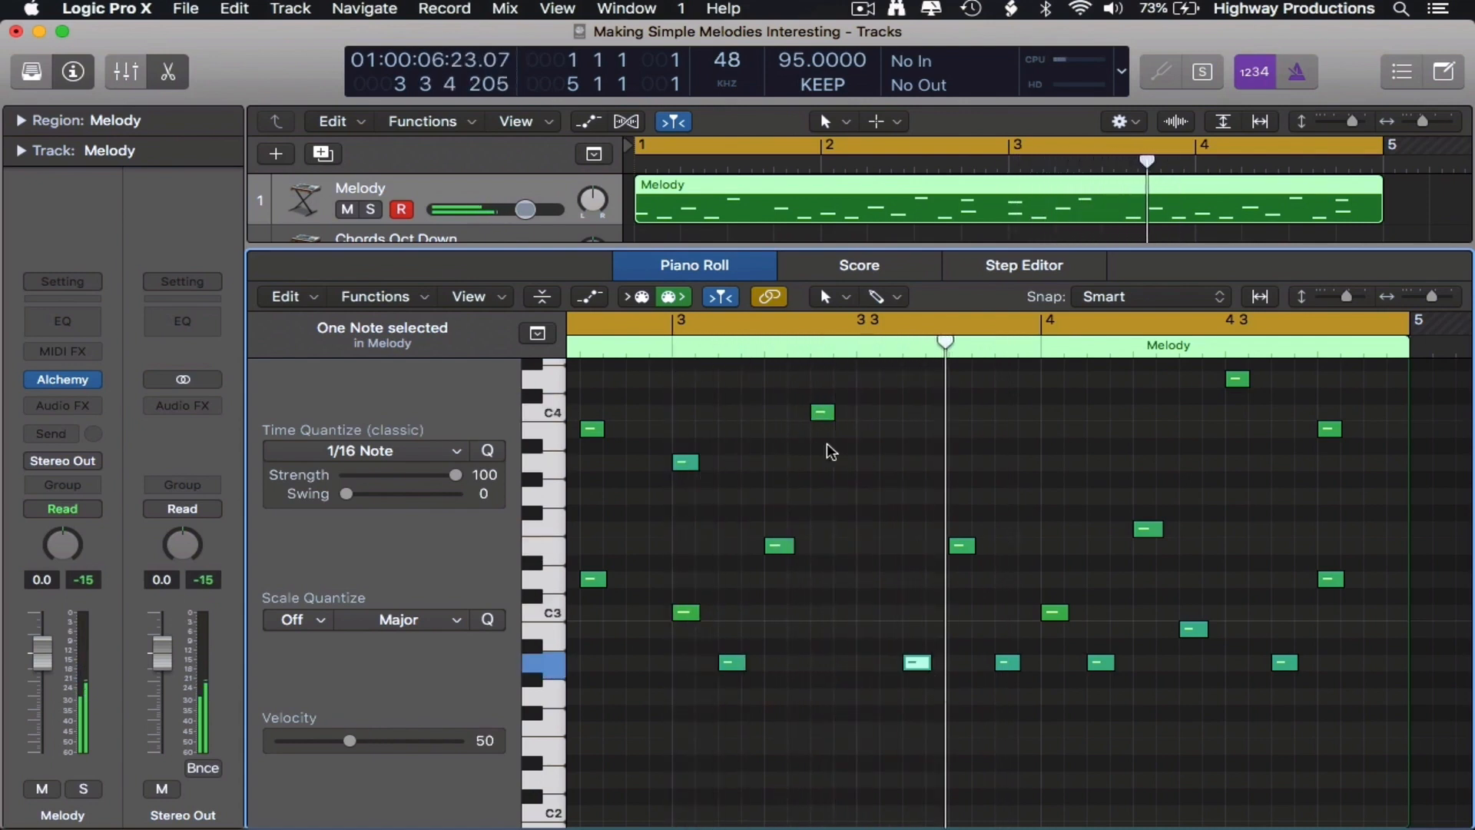
pyautogui.click(686, 345)
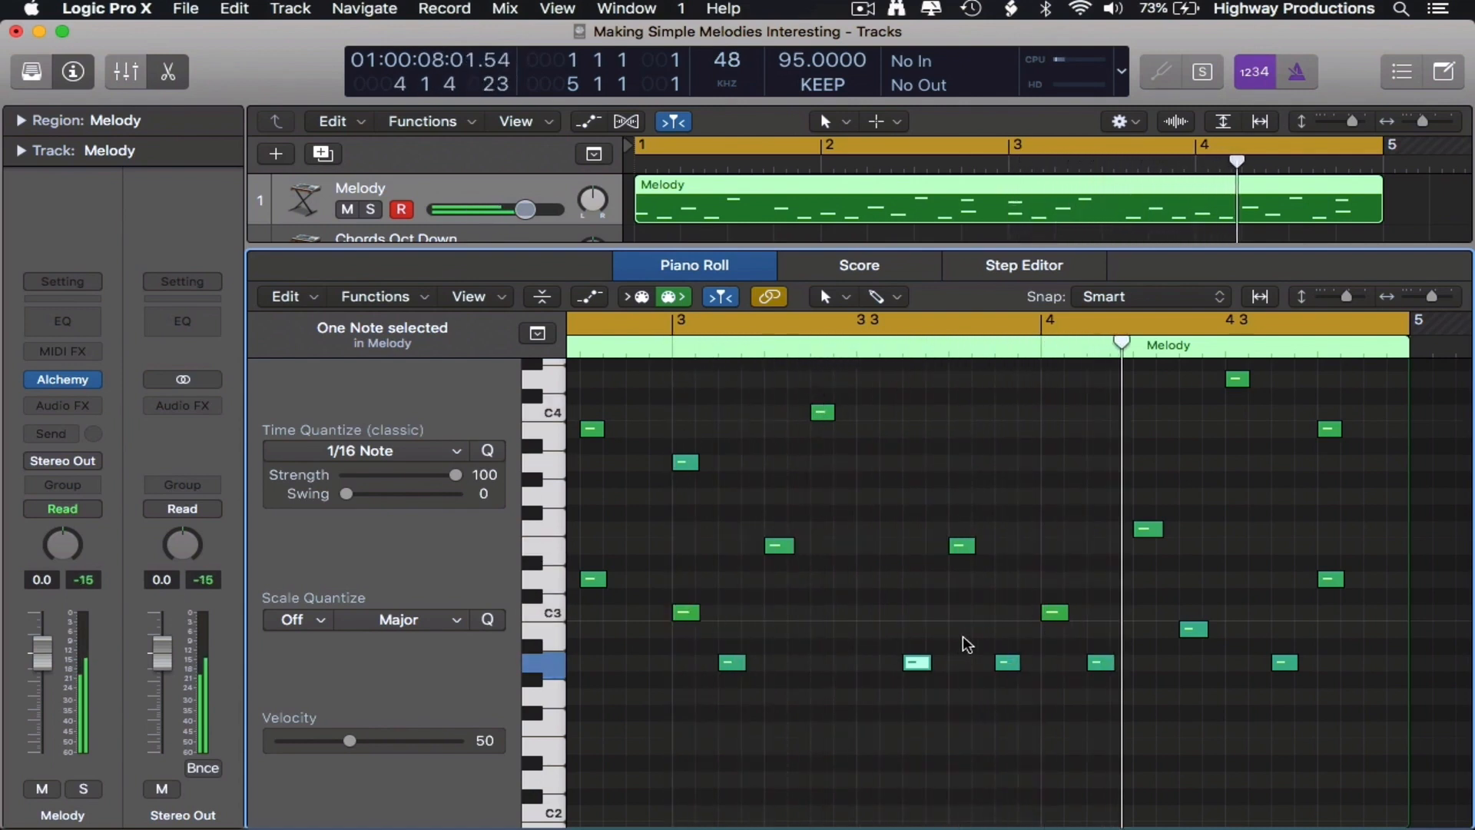
# Raise the C3 note on beat 1 of bar 4 to F3 and lower the F3 note on beat 2 to D3
pyautogui.moveTo(1053, 615); pyautogui.dragTo(1052, 531)
pyautogui.moveTo(1147, 530); pyautogui.dragTo(1149, 584)
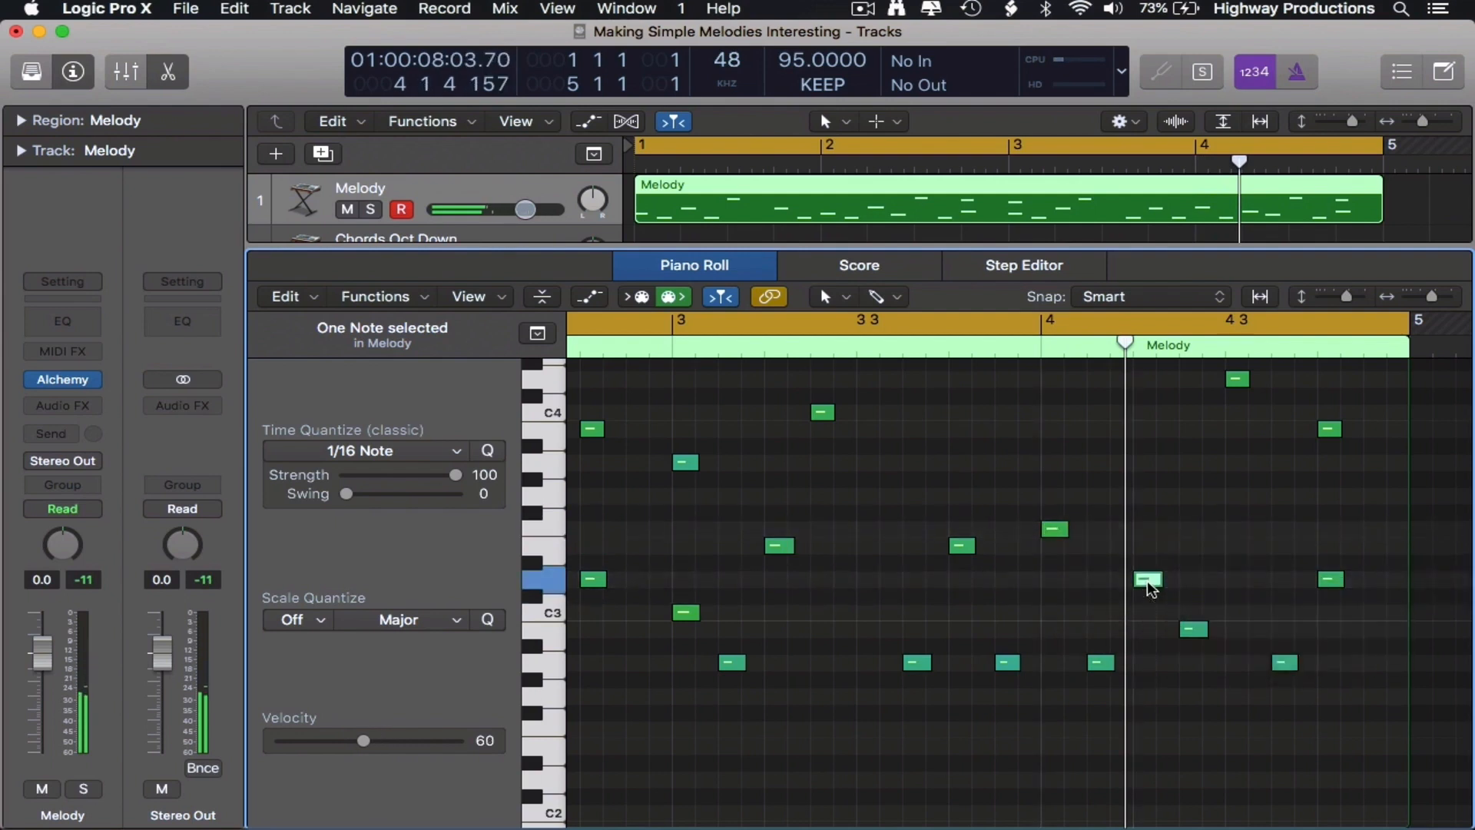
pyautogui.click(665, 352)
pyautogui.press('space')
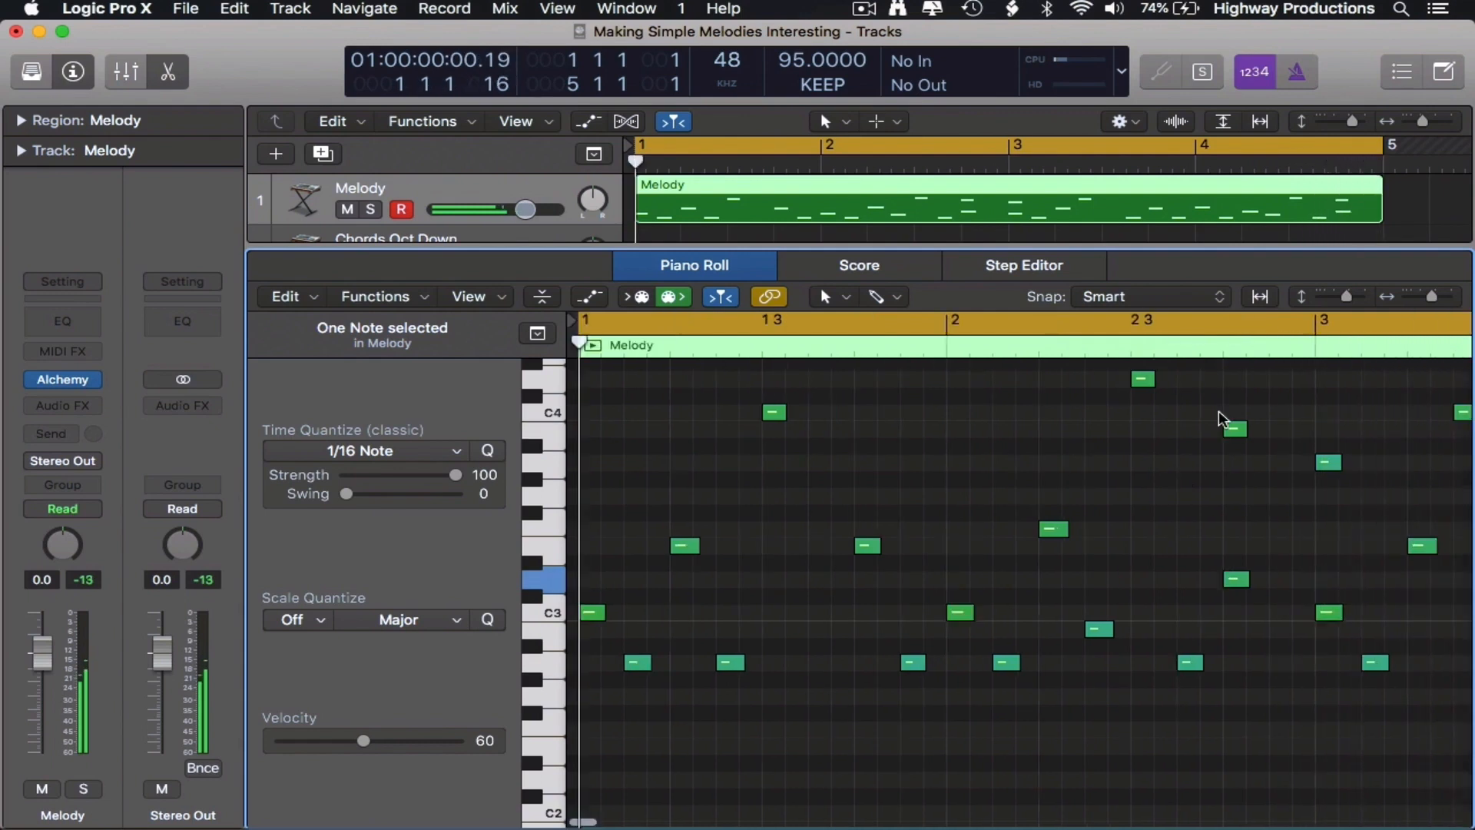
# Repeat the four-bar Melody region once so the copy fills bars 5 to 8
pyautogui.scroll(-5, 1218, 412)
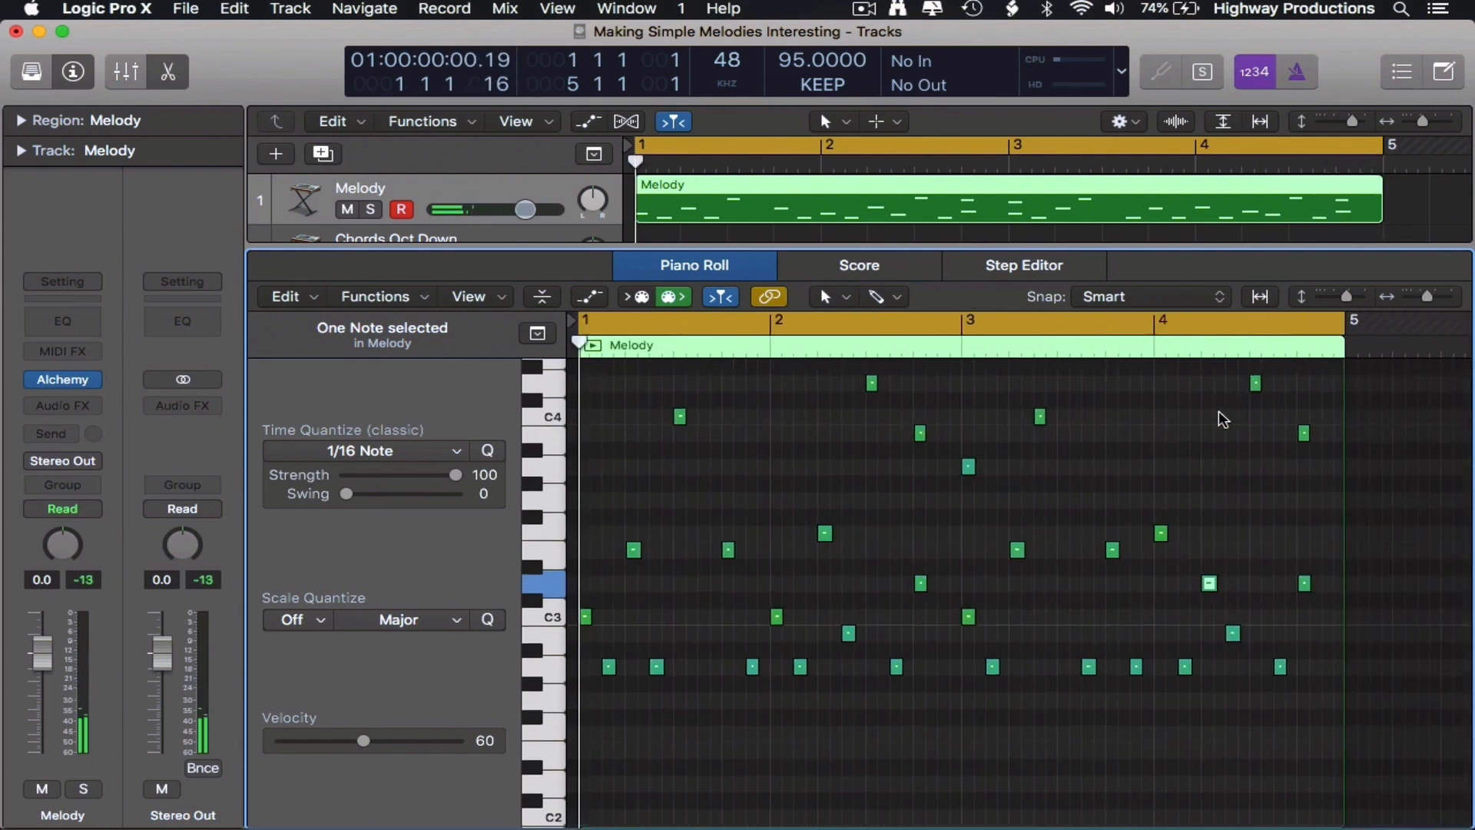
pyautogui.click(961, 341)
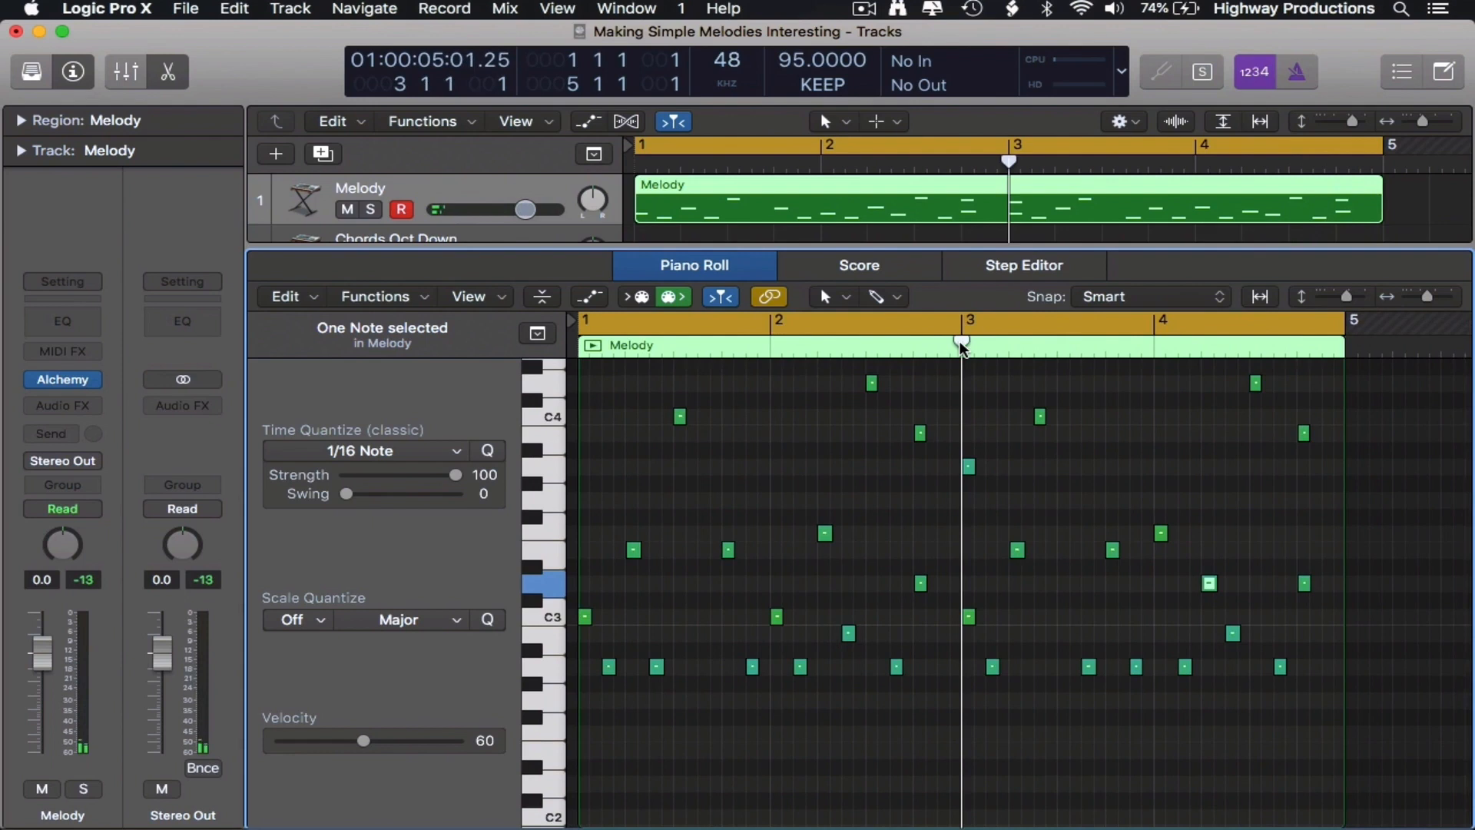
pyautogui.moveTo(977, 354); pyautogui.dragTo(1345, 355)
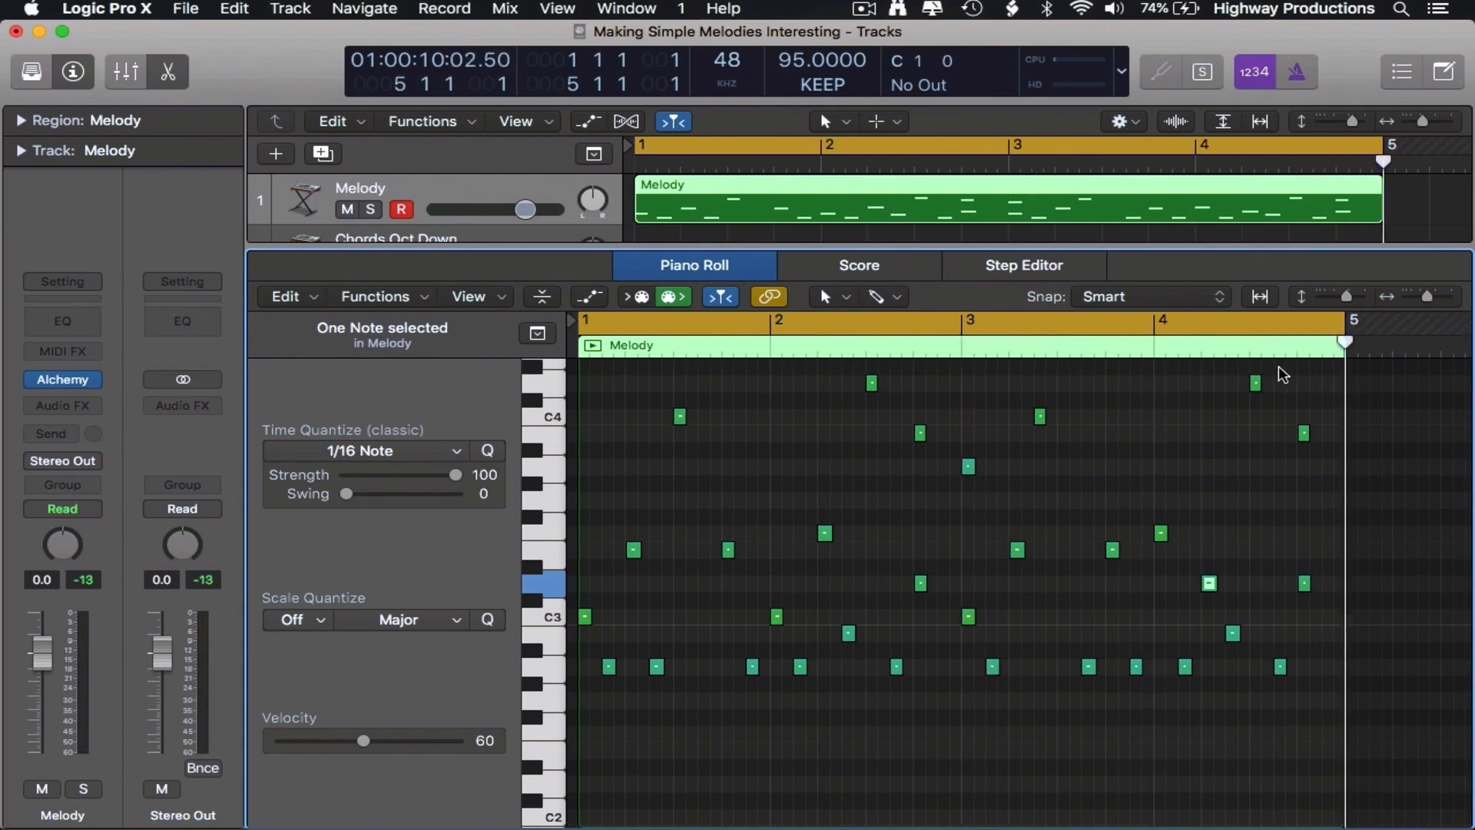
pyautogui.scroll(-5, 1427, 227)
pyautogui.scroll(1, 1427, 228)
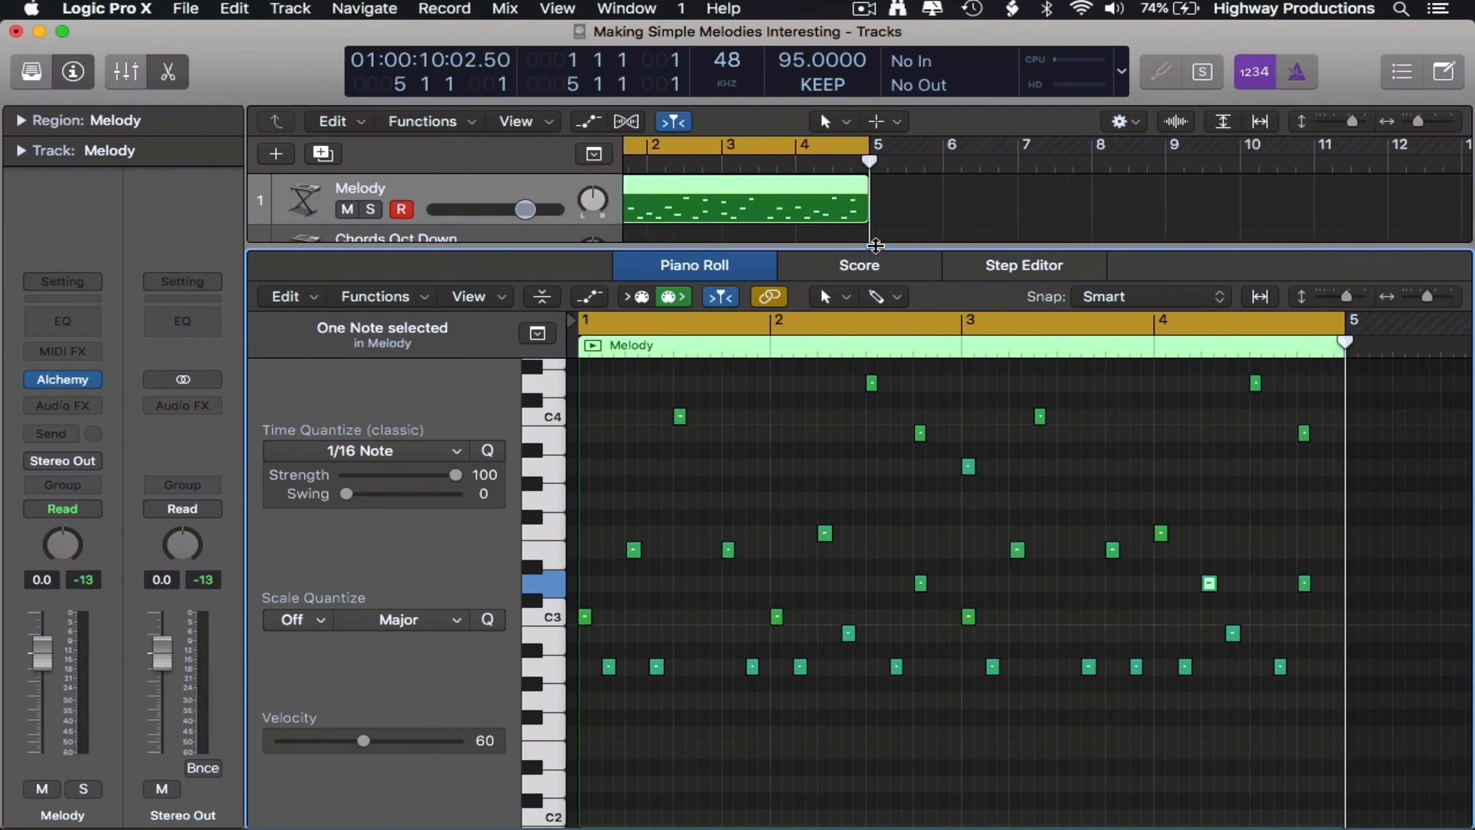
pyautogui.hscroll(-3, 854, 218)
pyautogui.click(848, 207)
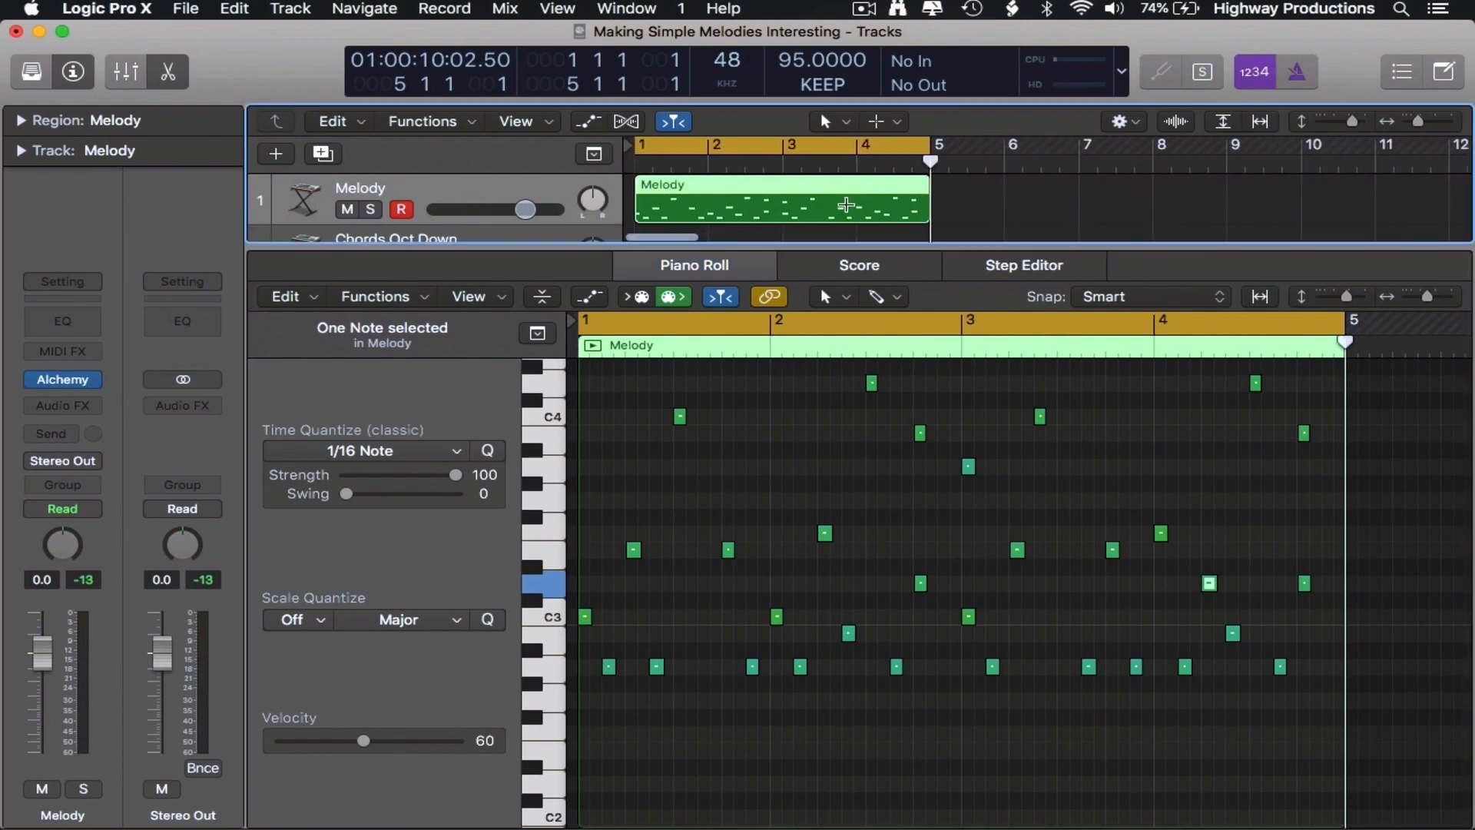
pyautogui.press('super+r')
pyautogui.press('Return')
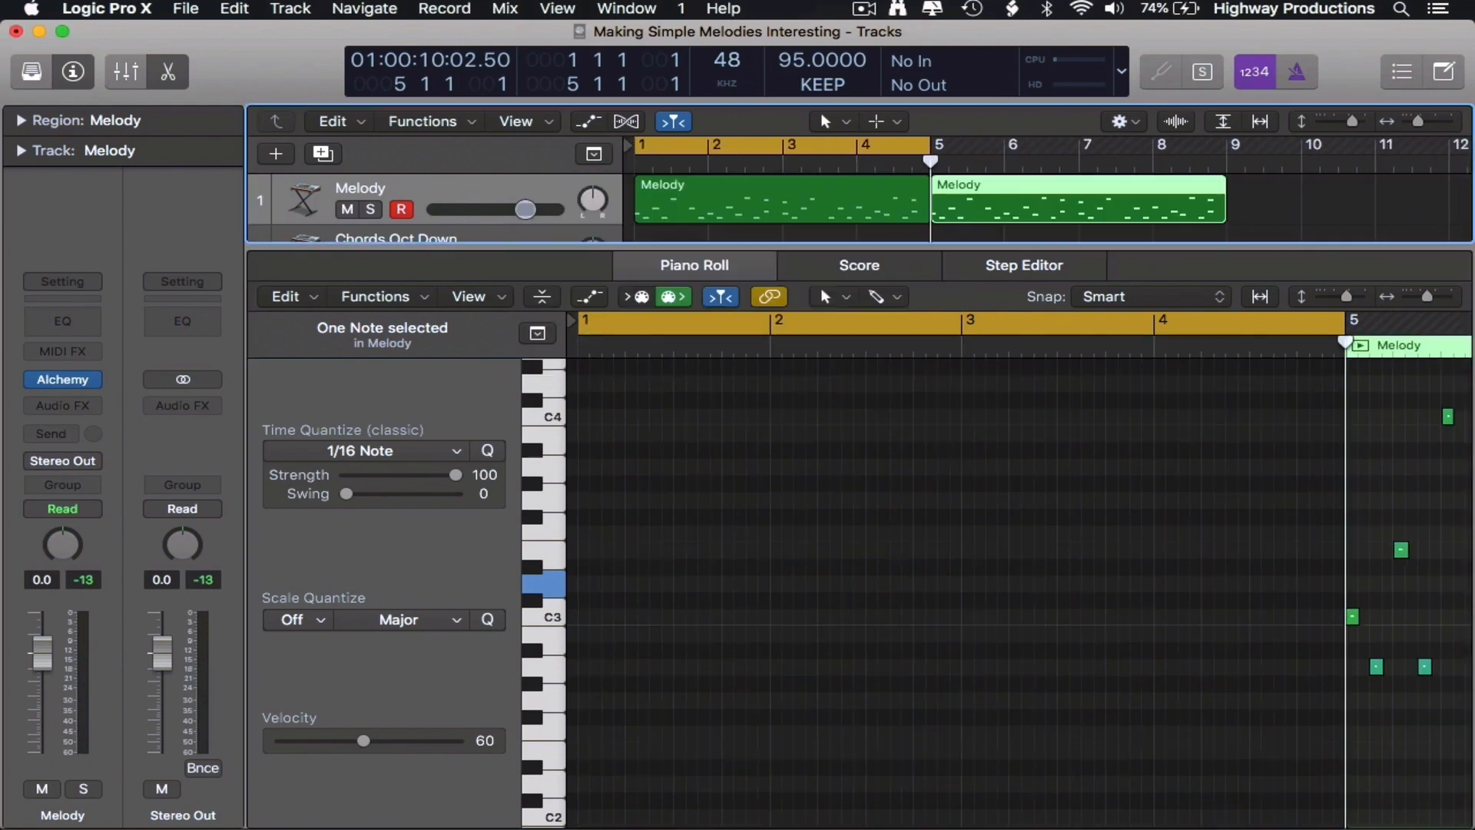
# Extend the cycle range to bar 9, then select both Melody regions and play them
pyautogui.click(1252, 202)
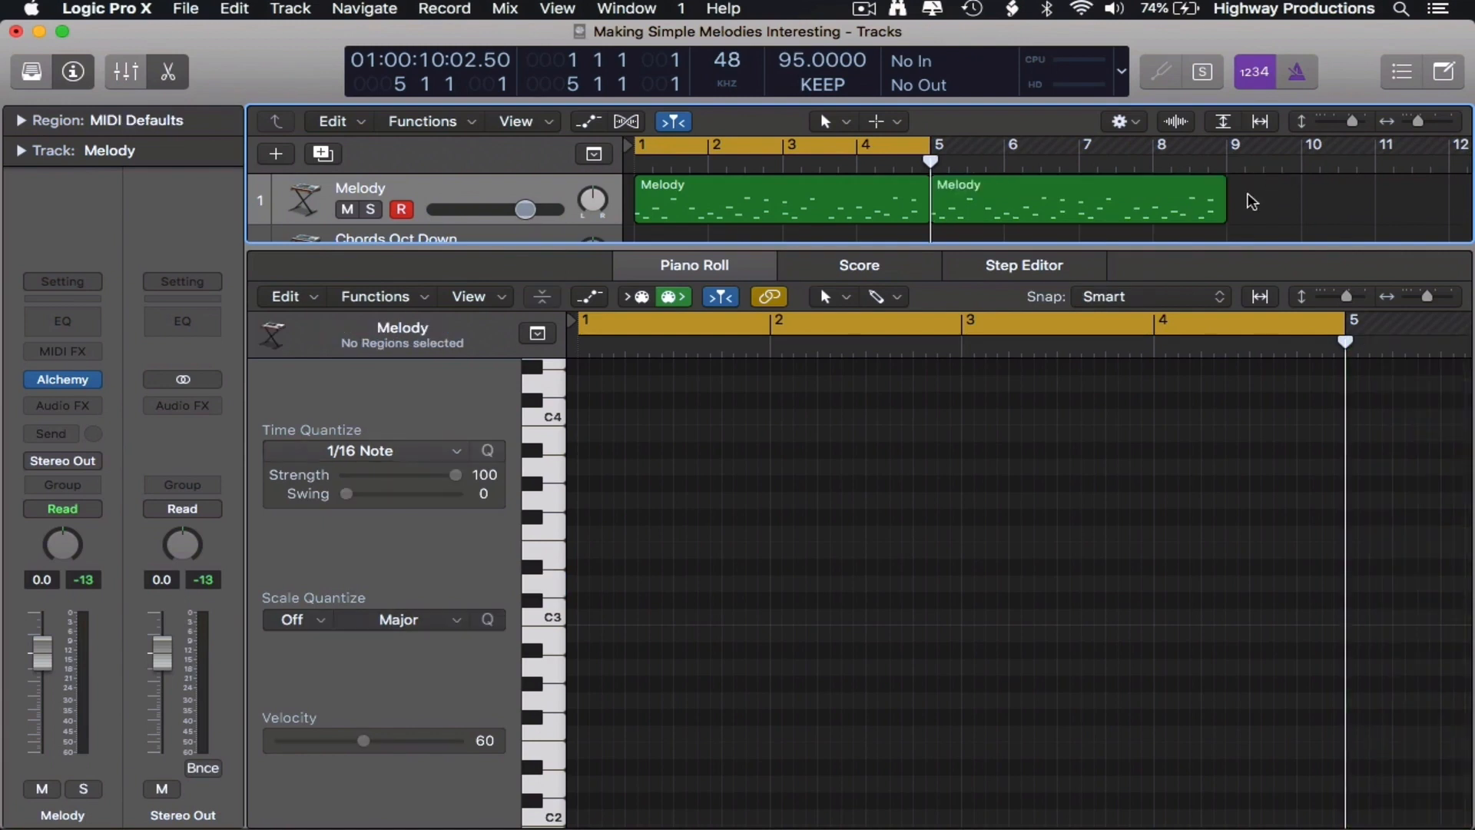
pyautogui.moveTo(939, 156); pyautogui.dragTo(1229, 215)
pyautogui.click(1158, 206)
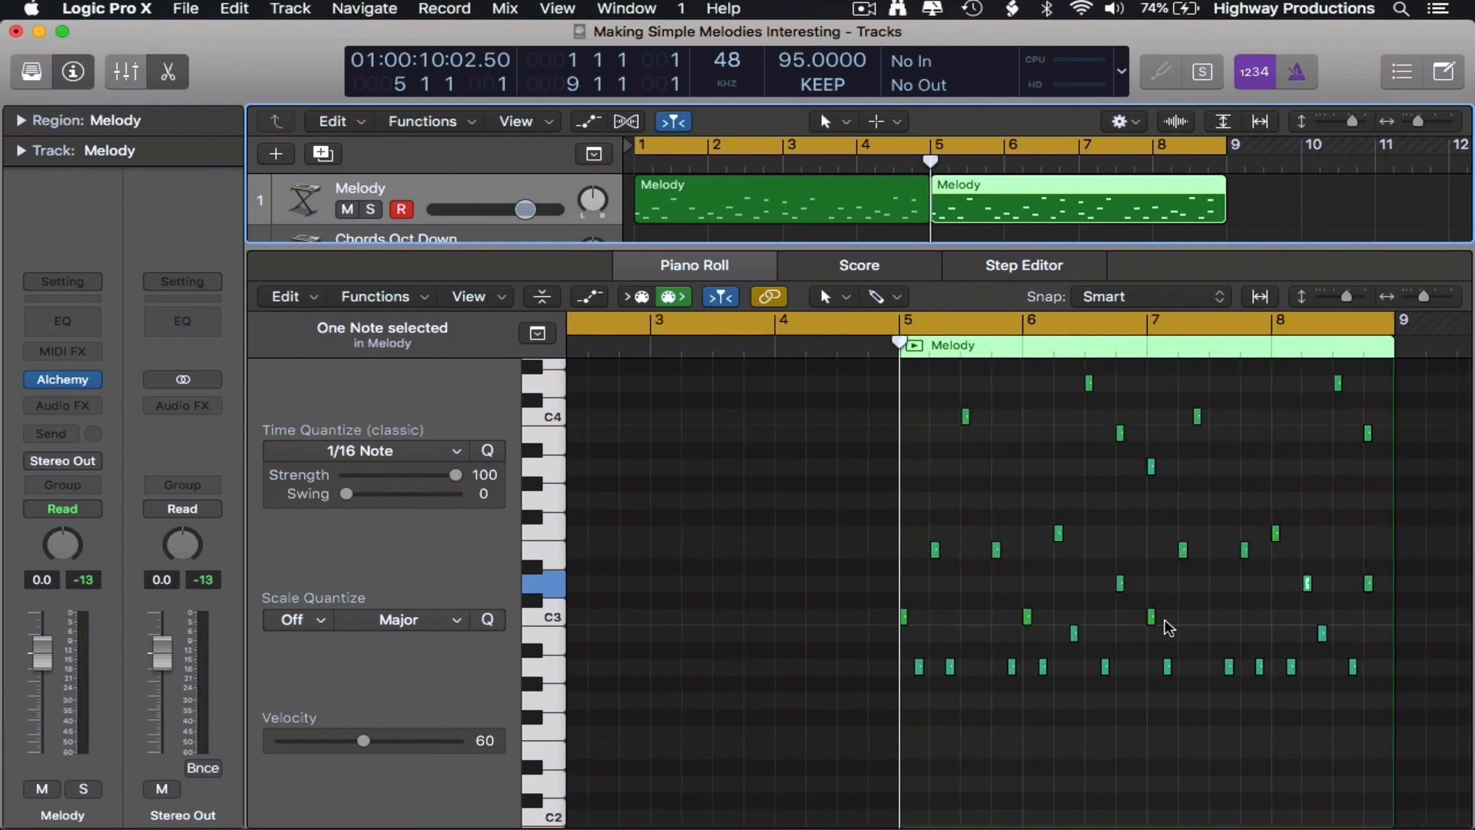
pyautogui.keyDown('shift'); pyautogui.click(822, 212); pyautogui.keyUp('shift')
pyautogui.click(682, 345)
pyautogui.press('space')
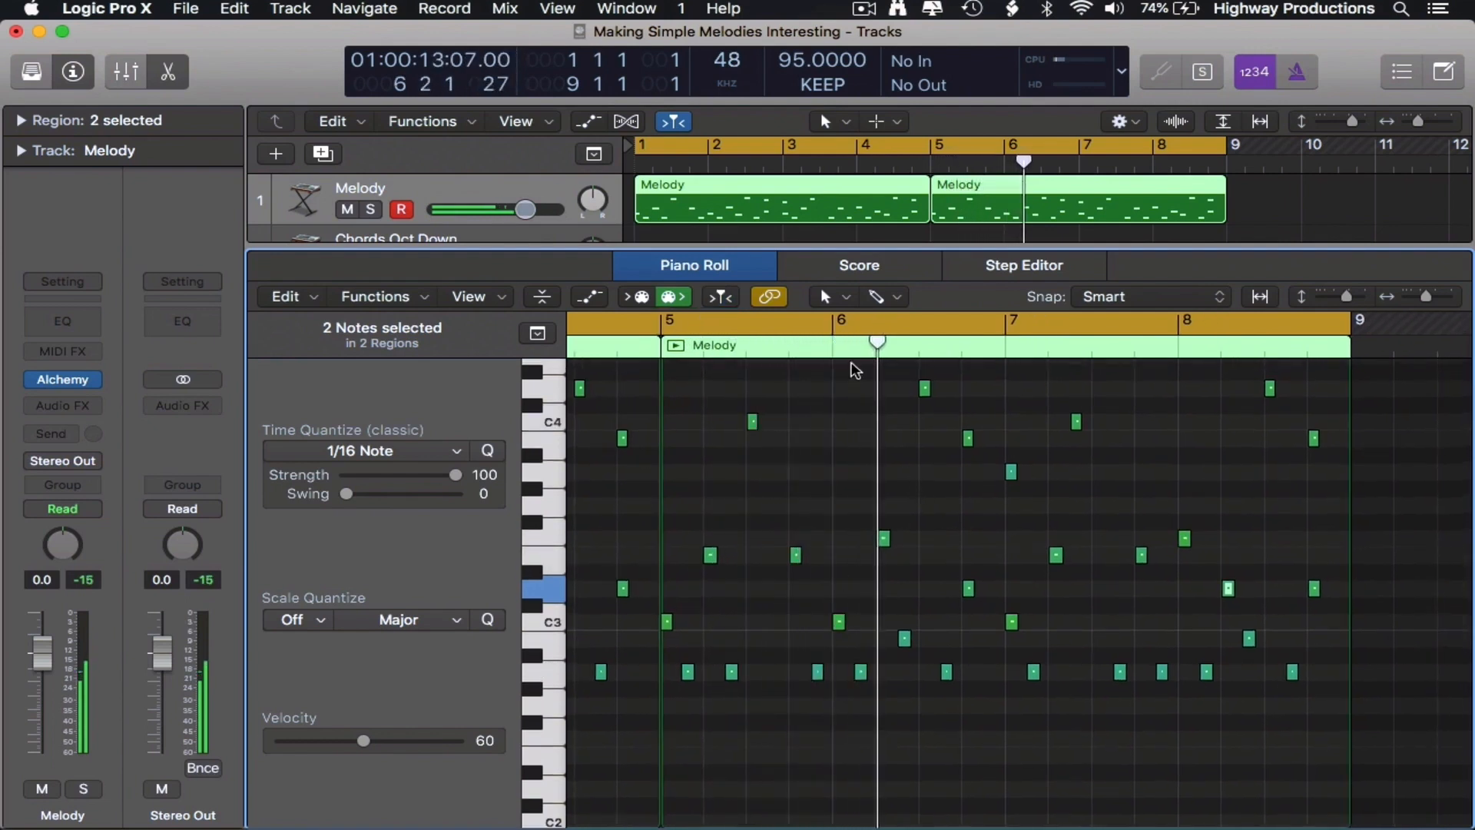
# Add a D4 note on beat 1 of bar 6 and lower the D4 note on beat 3 to C4
pyautogui.click(840, 388)
pyautogui.moveTo(925, 394)
pyautogui.mouseDown()
pyautogui.moveTo(925, 461)
pyautogui.moveTo(927, 422)
pyautogui.mouseUp()
pyautogui.doubleClick(667, 352)
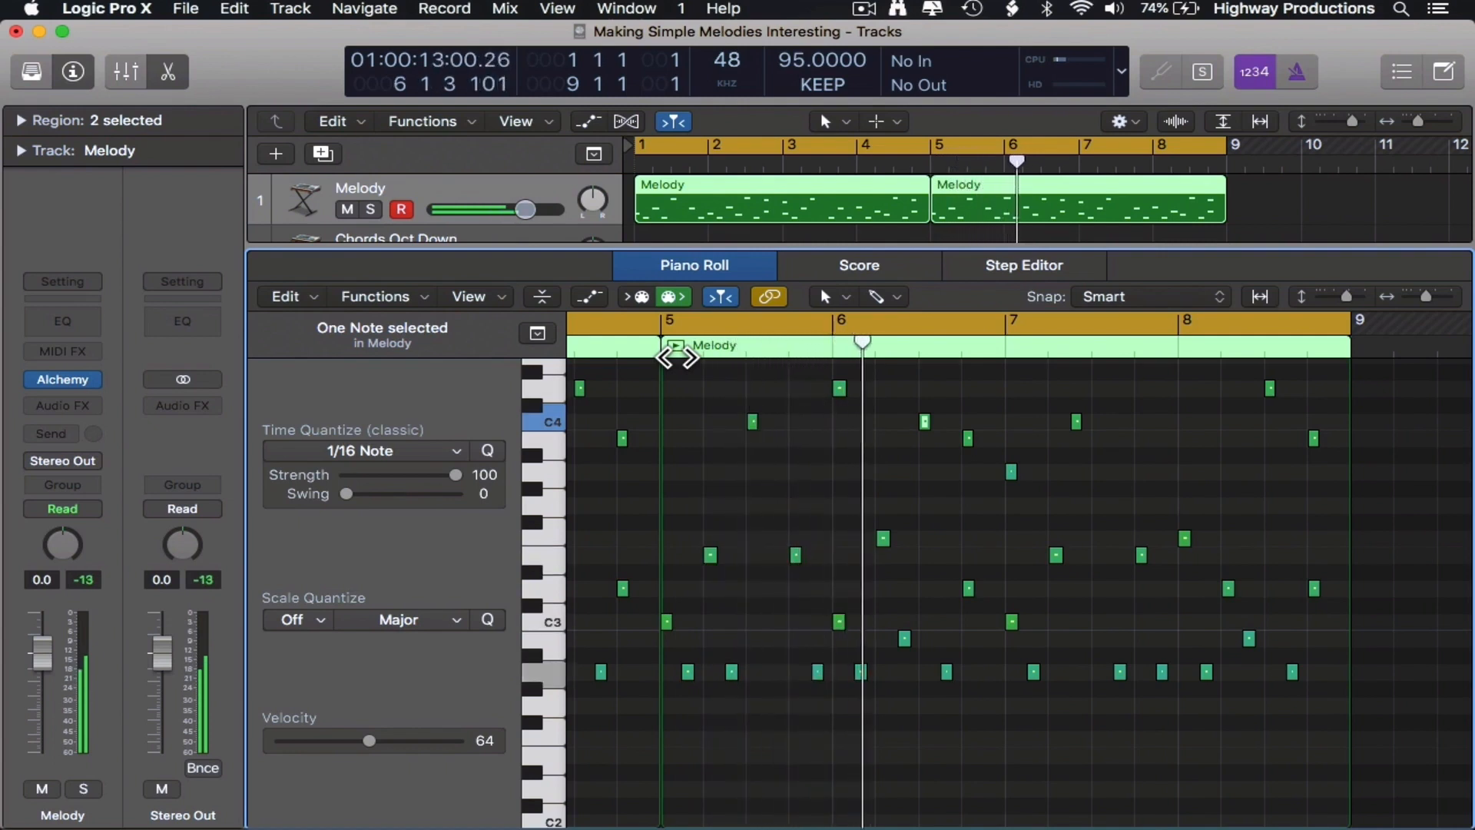
pyautogui.click(940, 484)
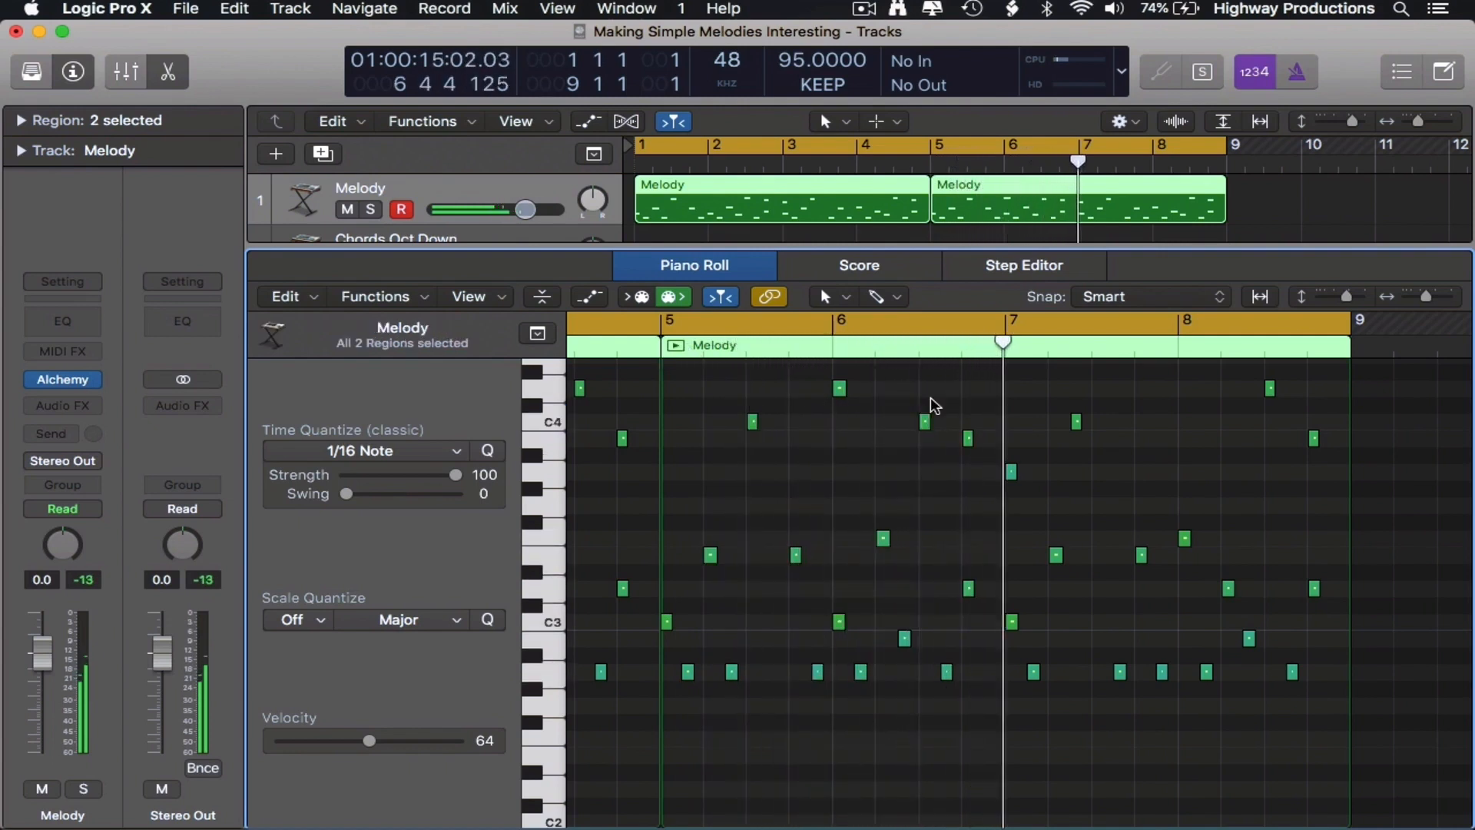
# Move the C4 note of bar 6 half a beat earlier and delete the A2 note half a beat after beat 3
pyautogui.moveTo(927, 426); pyautogui.dragTo(905, 422)
pyautogui.click(880, 364)
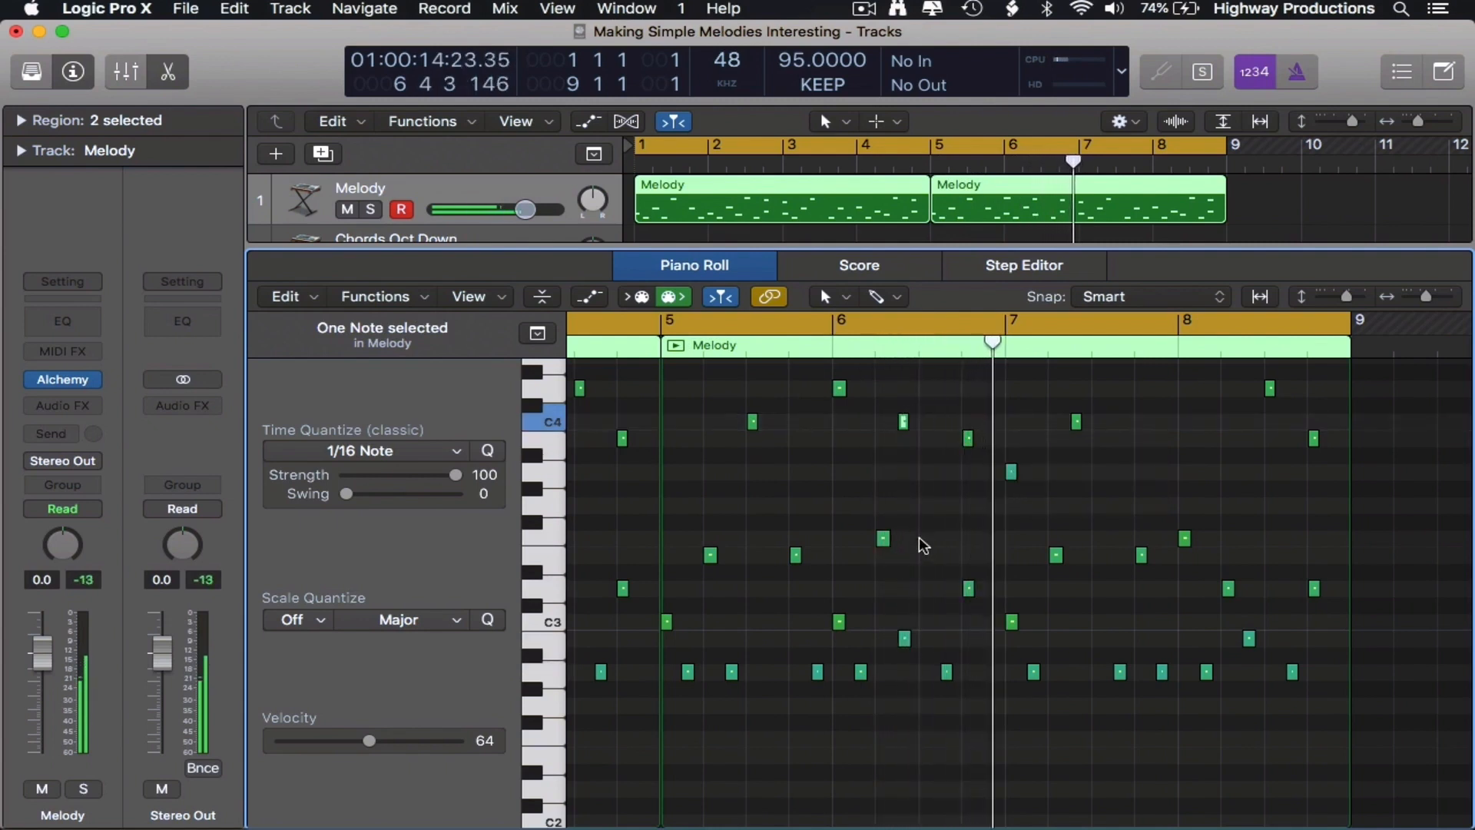
pyautogui.click(844, 365)
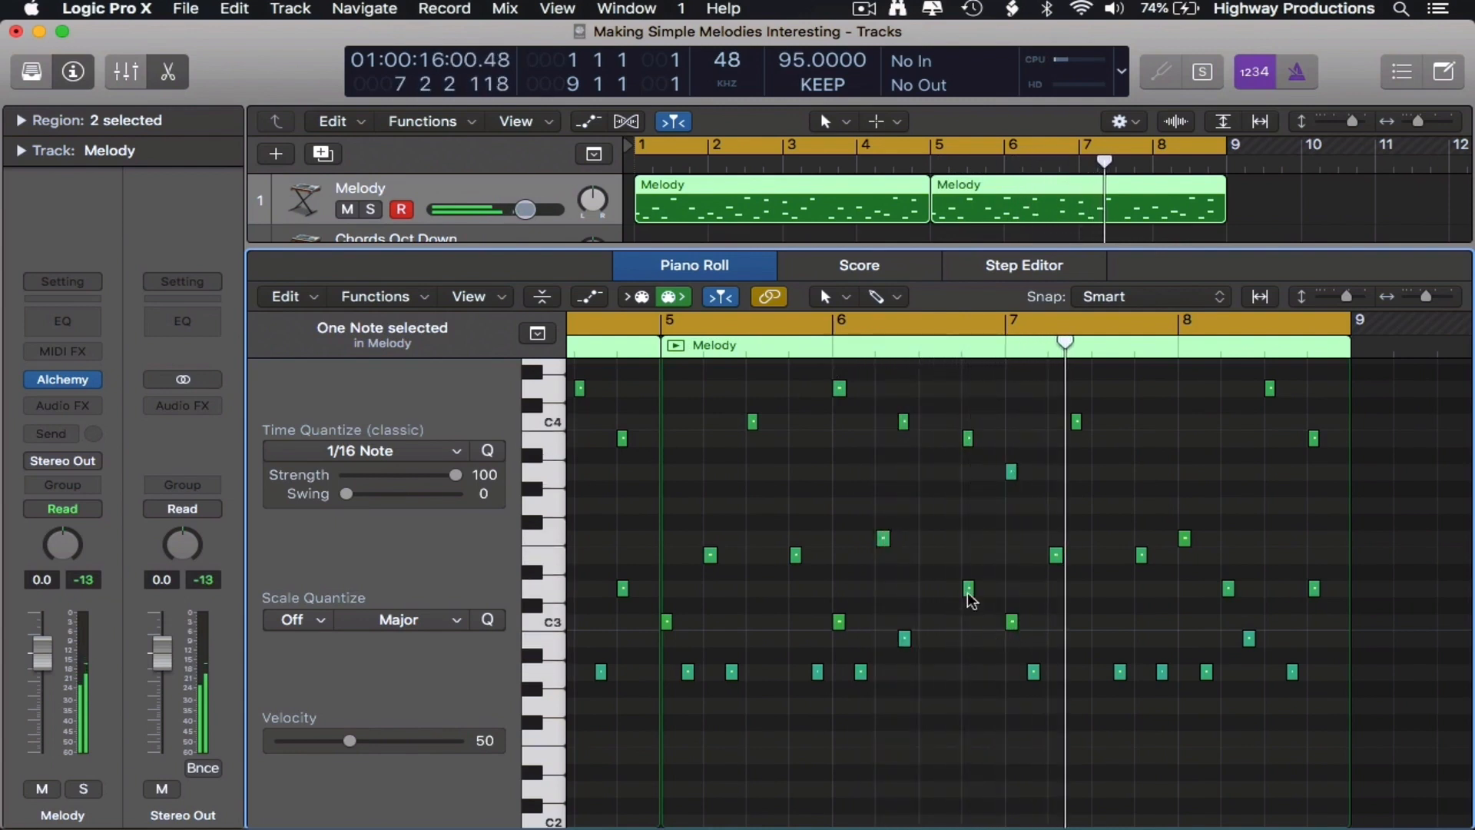
pyautogui.moveTo(968, 592); pyautogui.dragTo(989, 592)
pyautogui.click(963, 330)
pyautogui.moveTo(989, 590); pyautogui.dragTo(968, 590)
# Move the B3 note on beat 4 of bar 6 half a beat later
pyautogui.moveTo(969, 439); pyautogui.dragTo(989, 438)
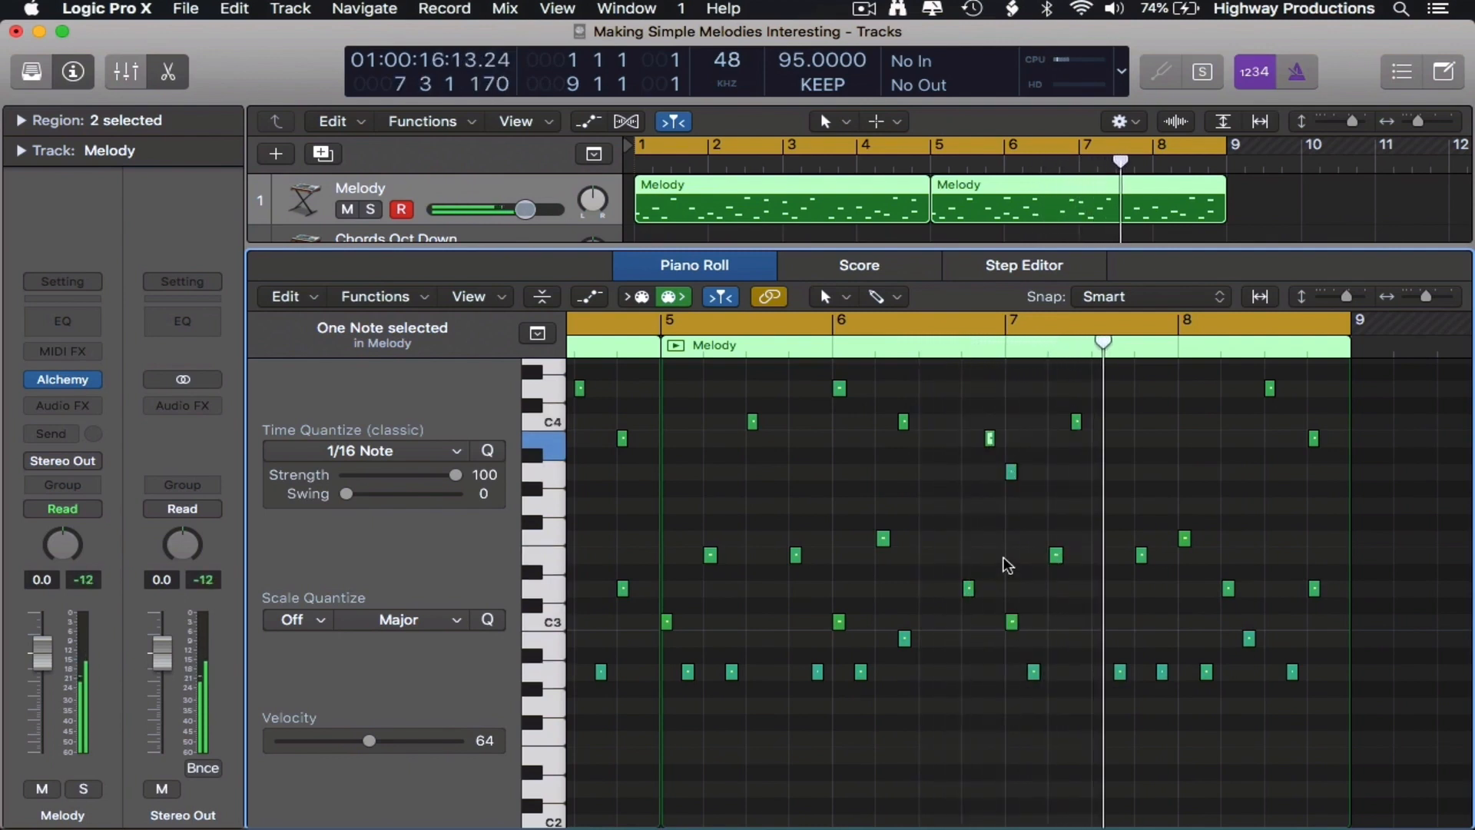
# Add a D4 note on beat 1 of bar 8, and raise the D4 note on beat 3 to E4 and shift it half a beat earlier
pyautogui.click(1185, 538)
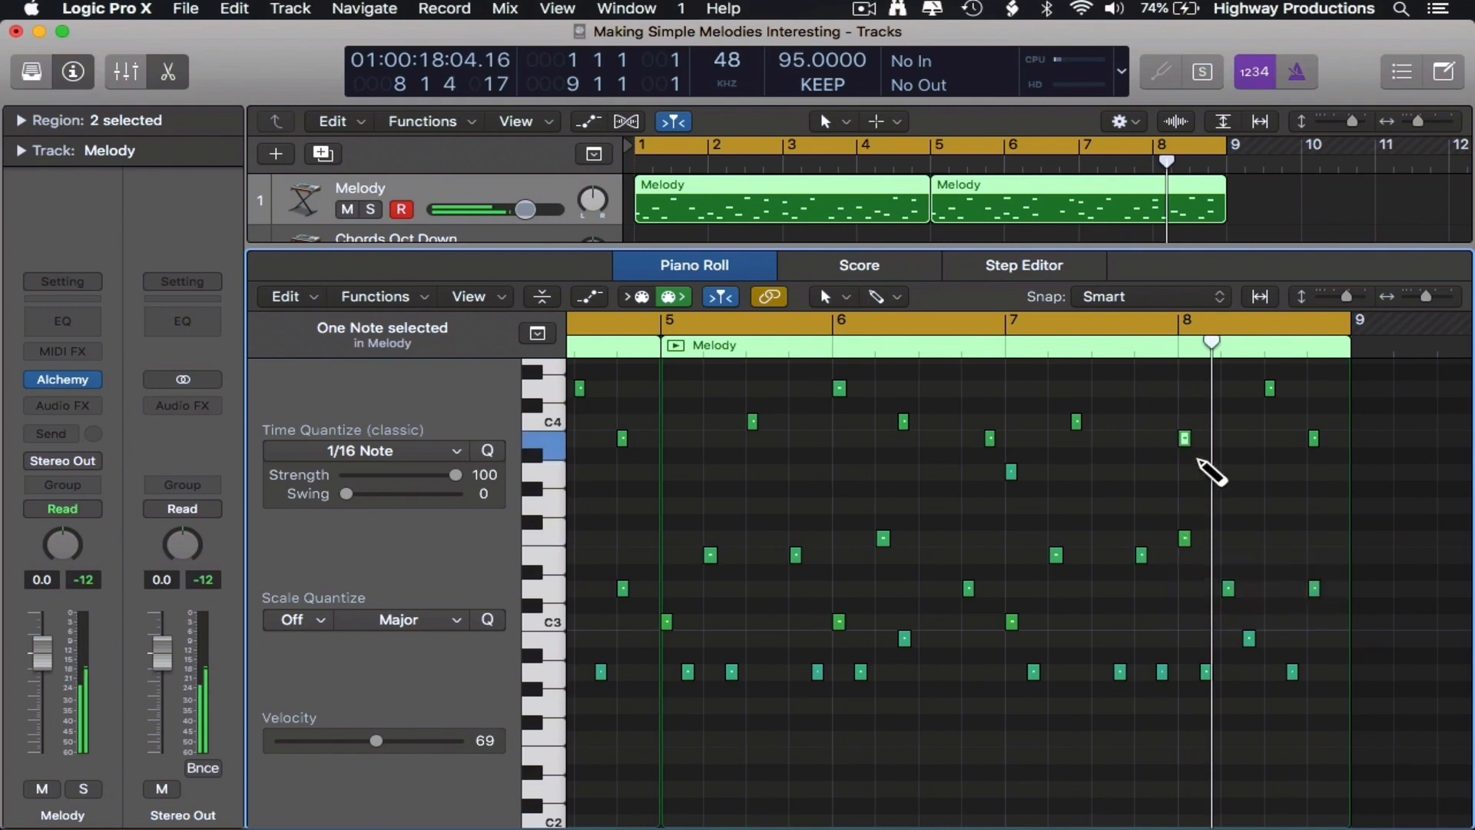
pyautogui.moveTo(1183, 436); pyautogui.dragTo(1271, 356)
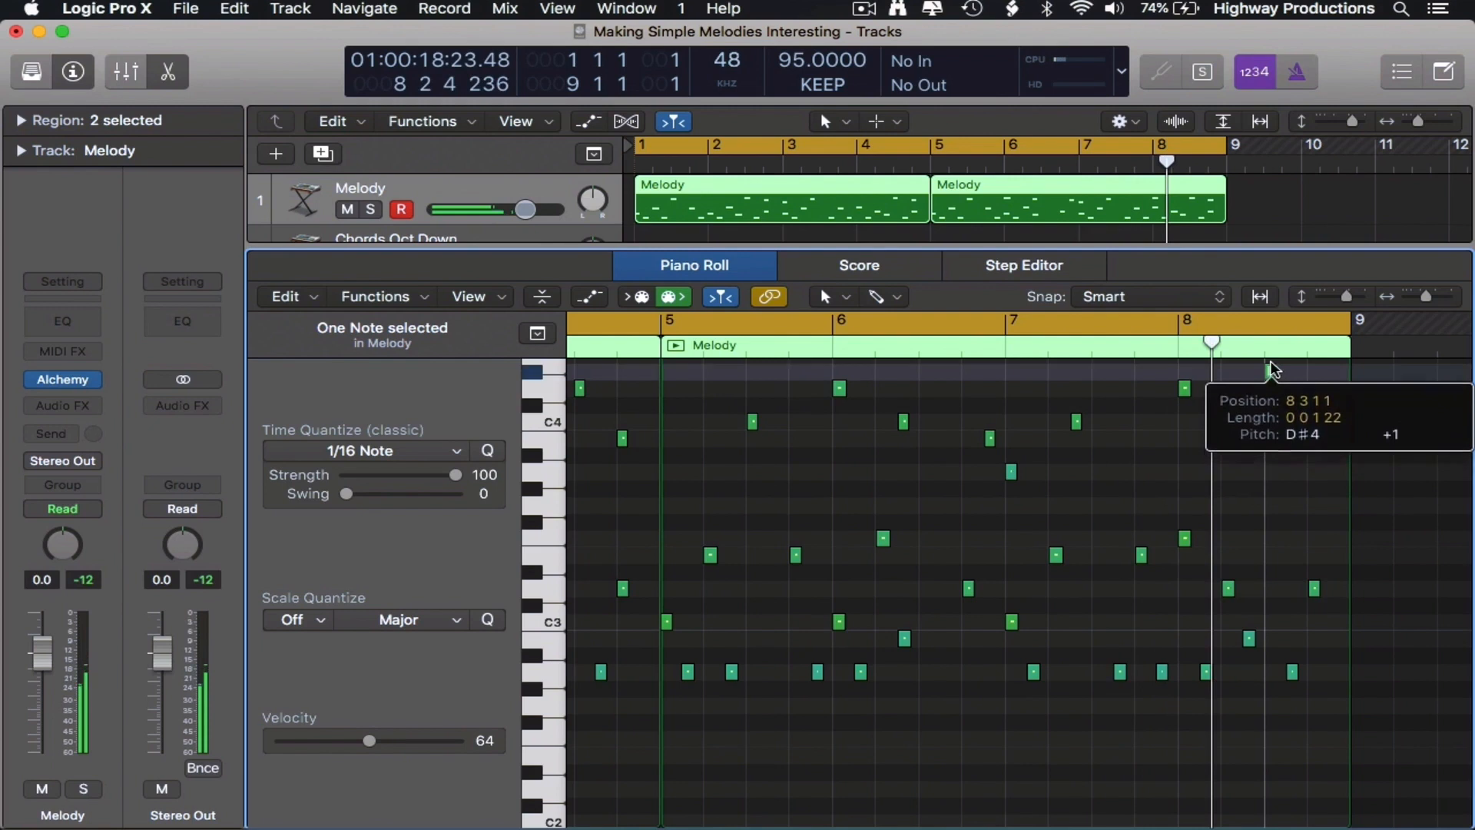
pyautogui.scroll(2, 1314, 443)
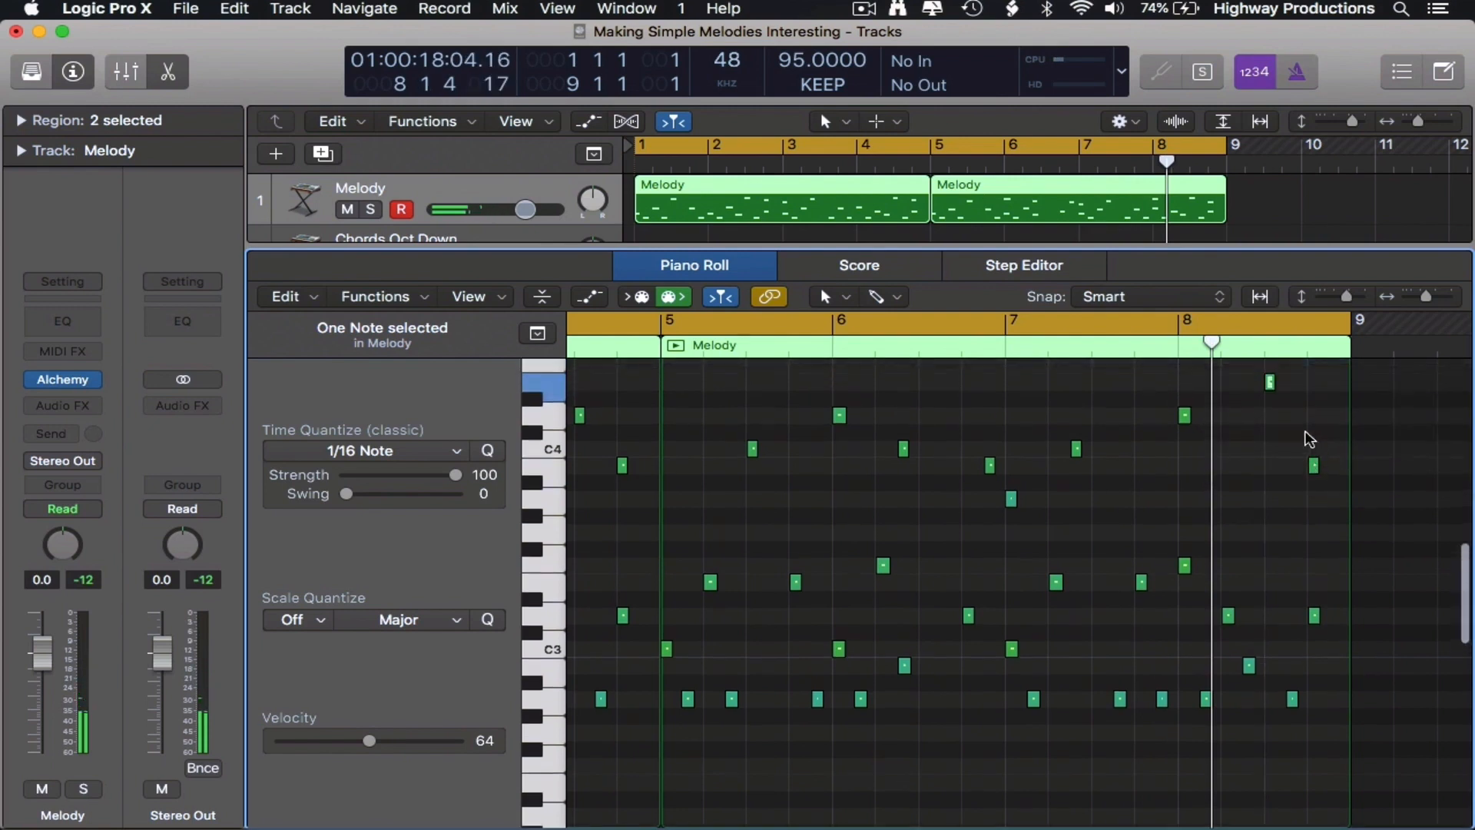
pyautogui.click(1179, 351)
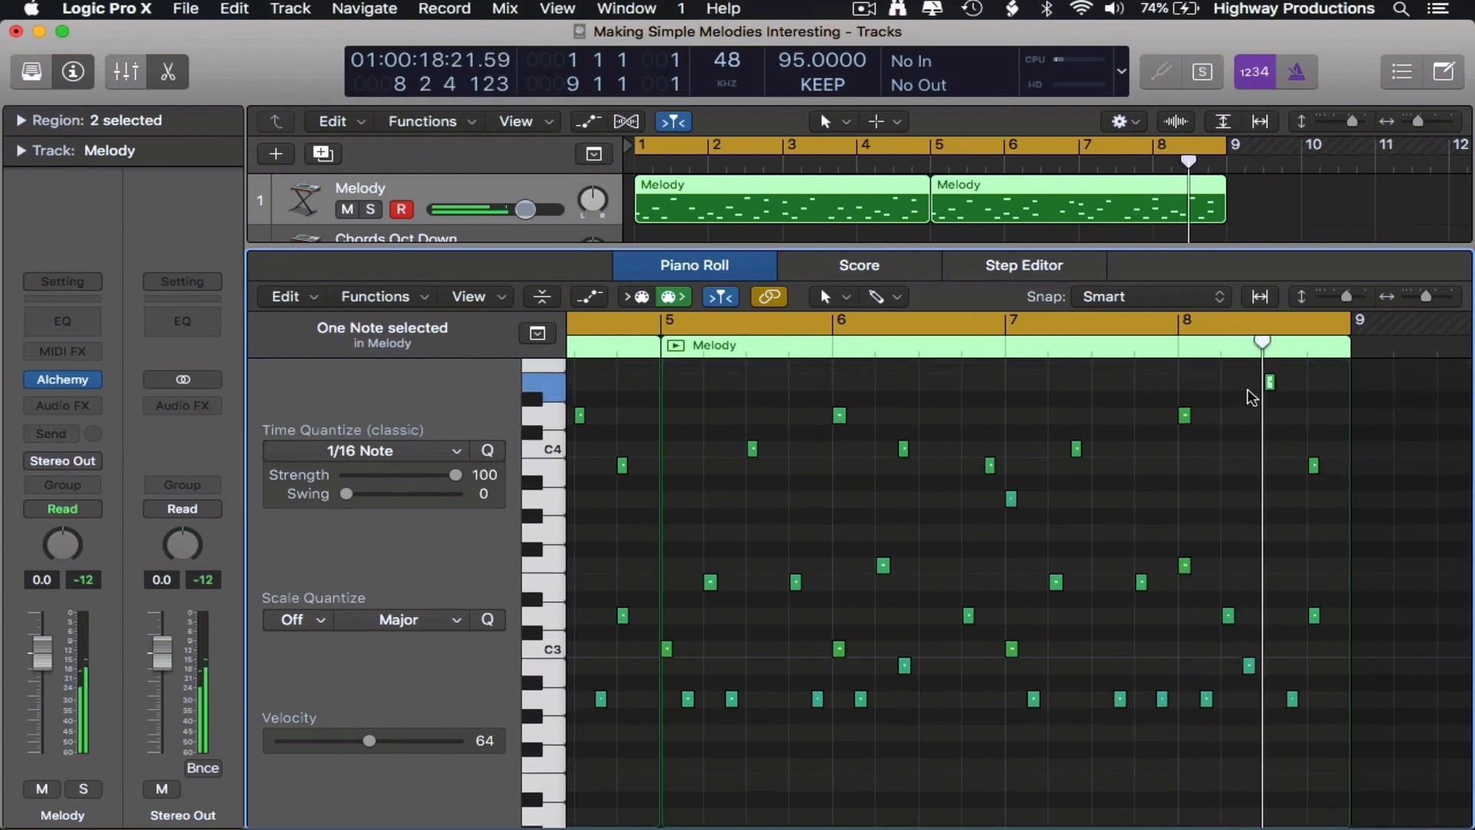
pyautogui.moveTo(1273, 390); pyautogui.dragTo(1240, 384)
pyautogui.click(1177, 352)
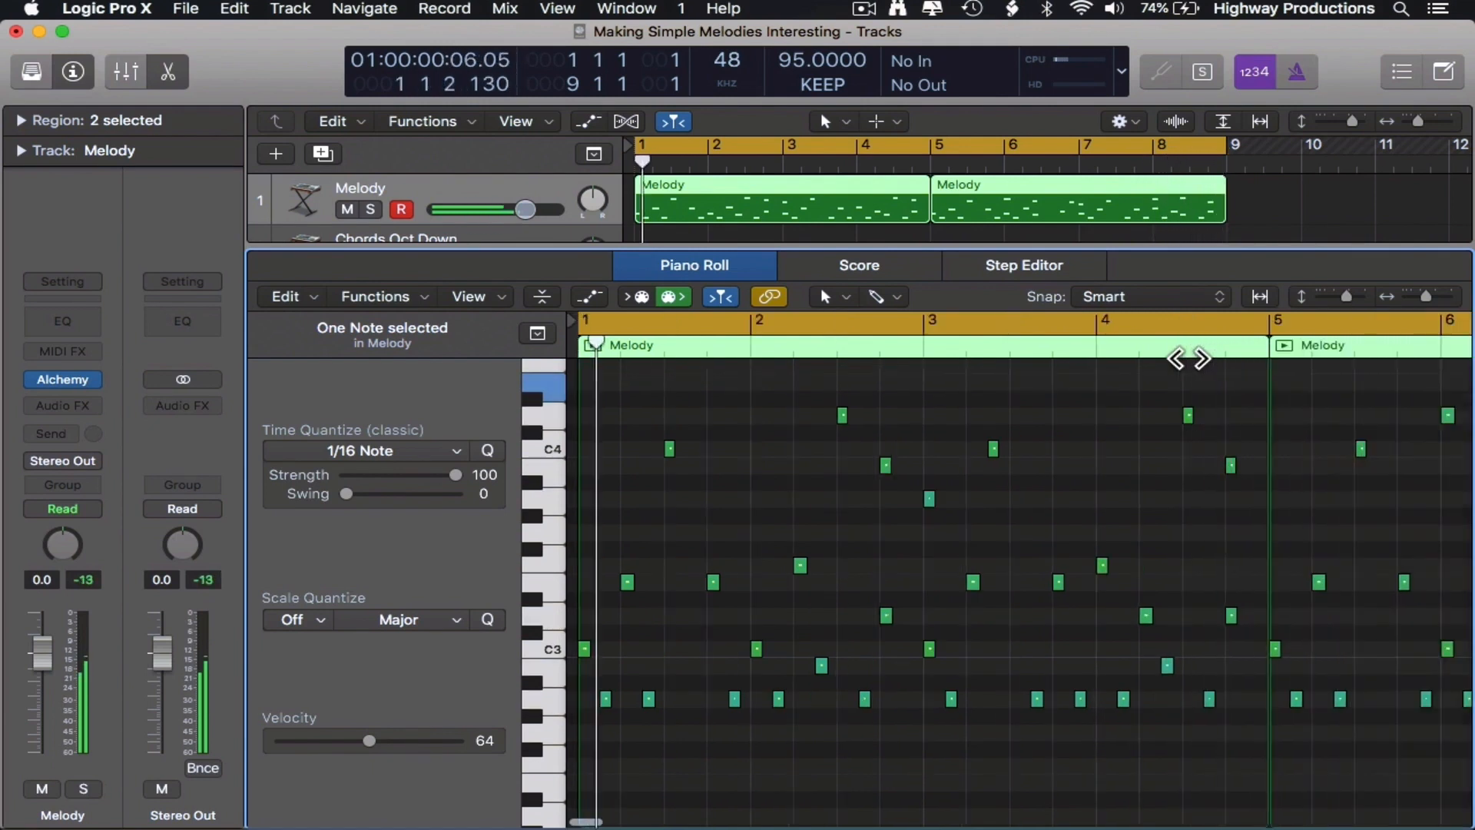
# Show all eight bars of both Melody regions in the piano roll, deselect the notes and play the melody from the start
pyautogui.scroll(-5, 1280, 441)
pyautogui.hscroll(-4, 1280, 439)
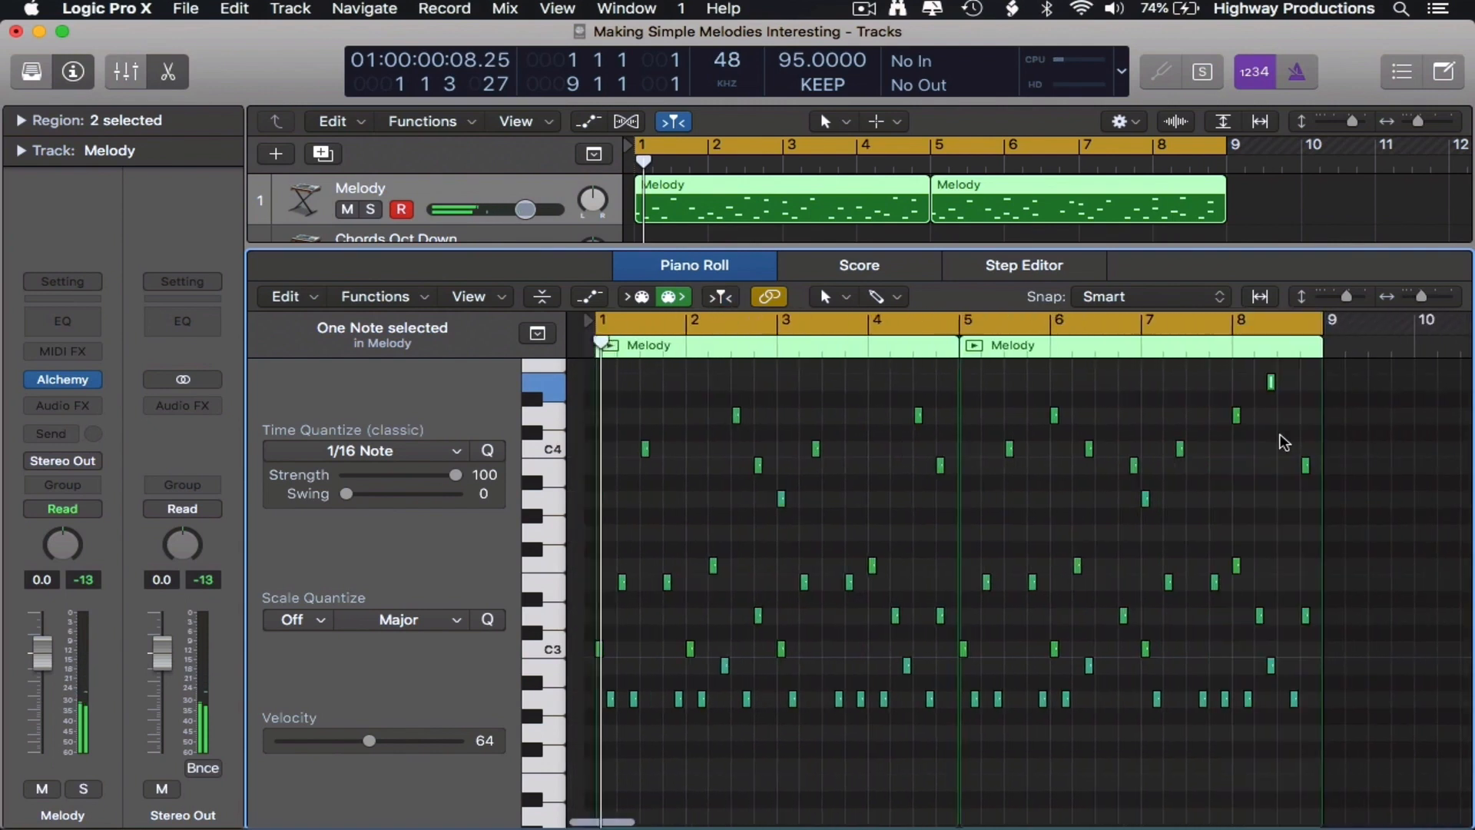
pyautogui.click(1112, 401)
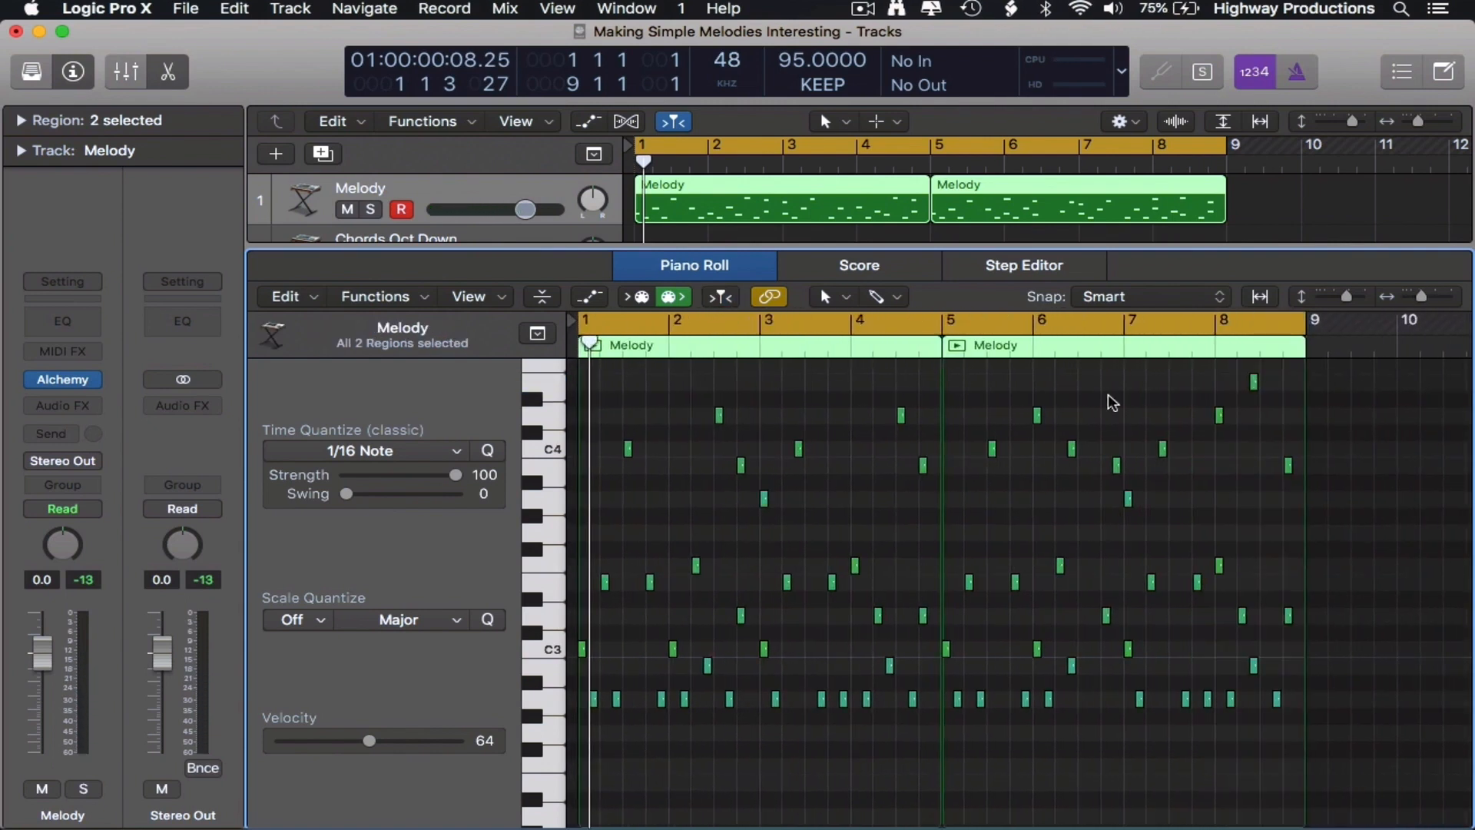
pyautogui.press('space')
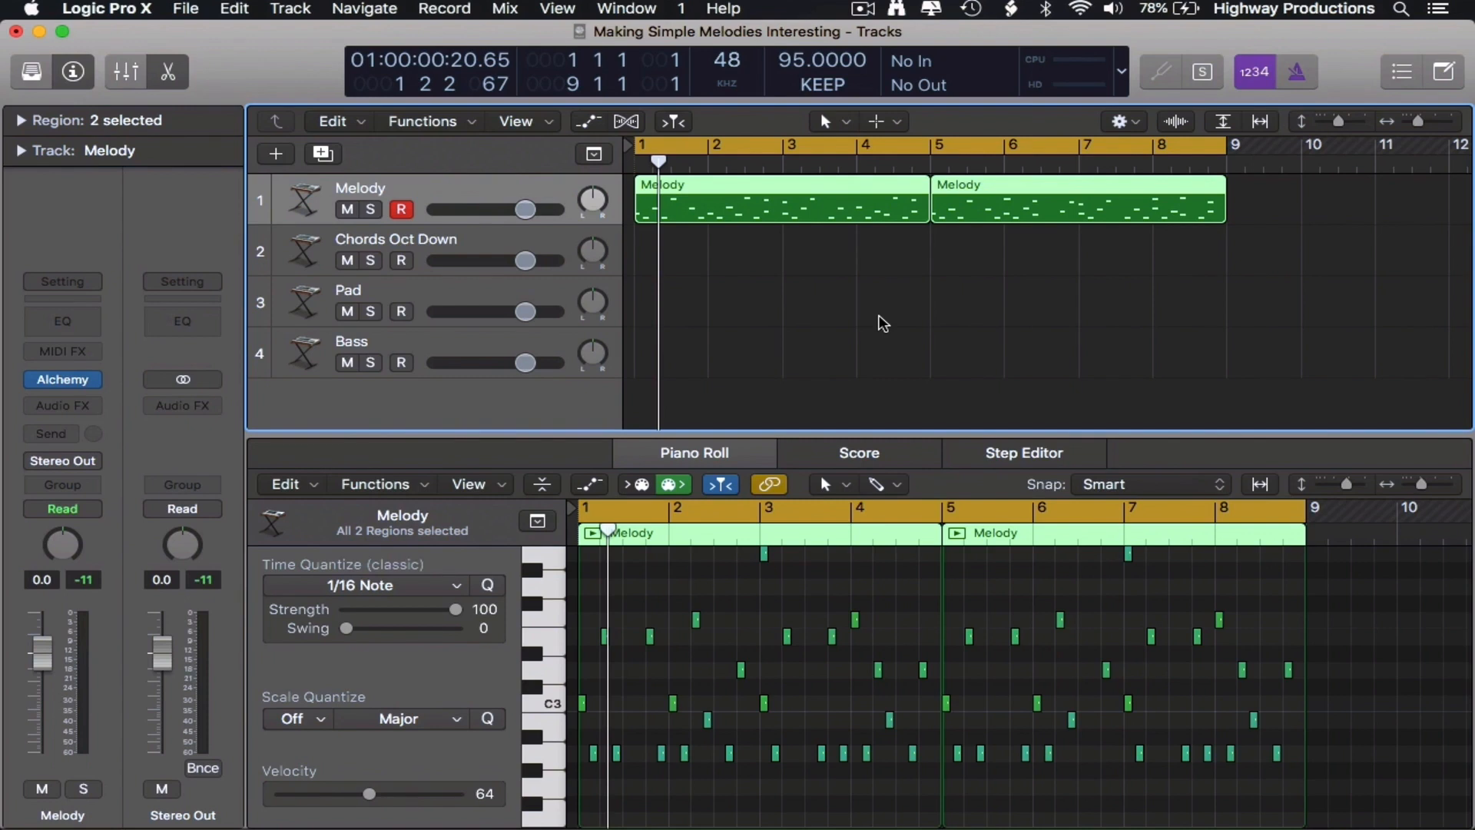
# Audition the sounds of the Chords Oct Down and Pad tracks
pyautogui.press('Down')
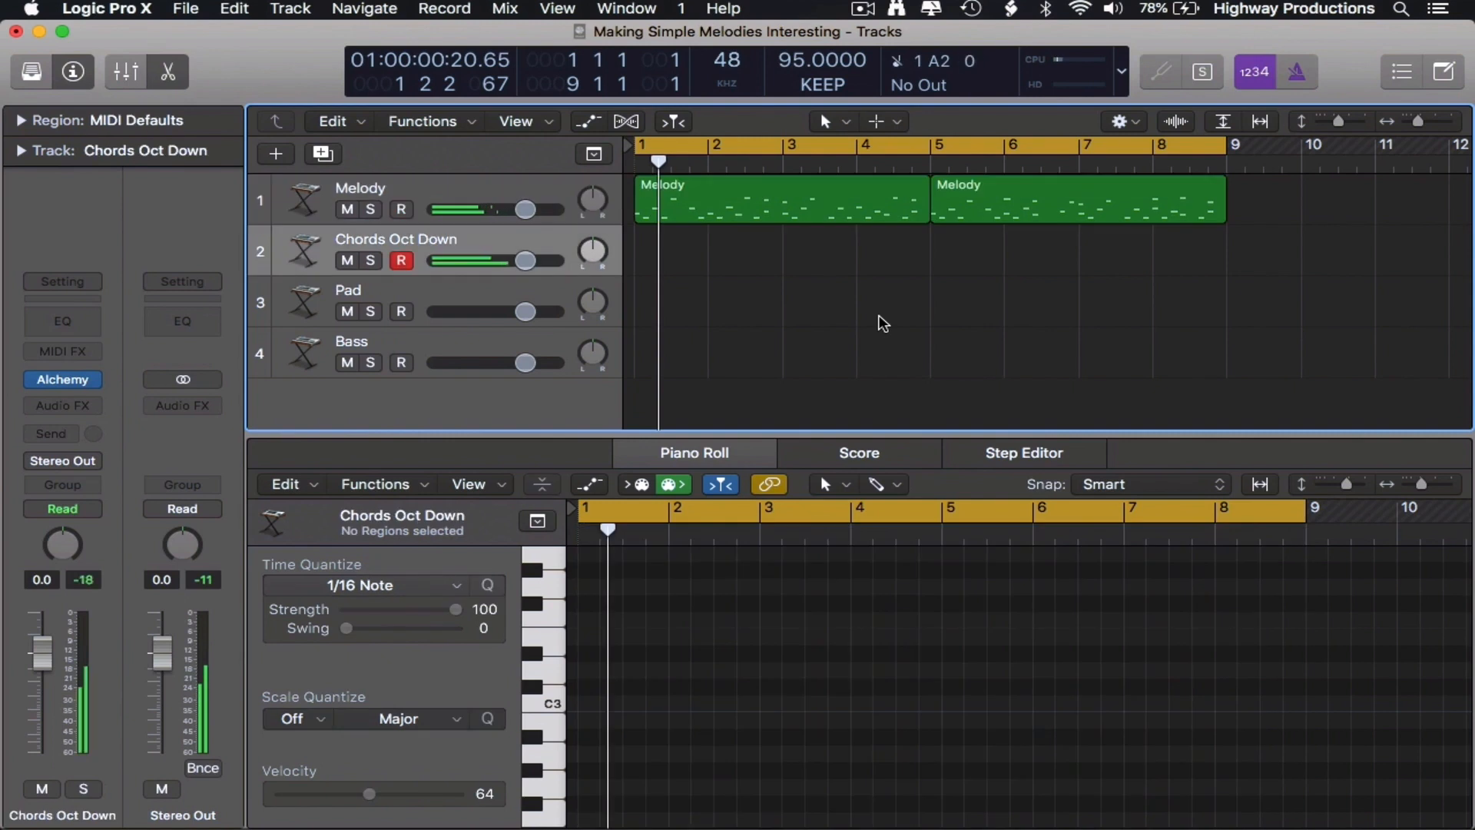
pyautogui.press('Up')
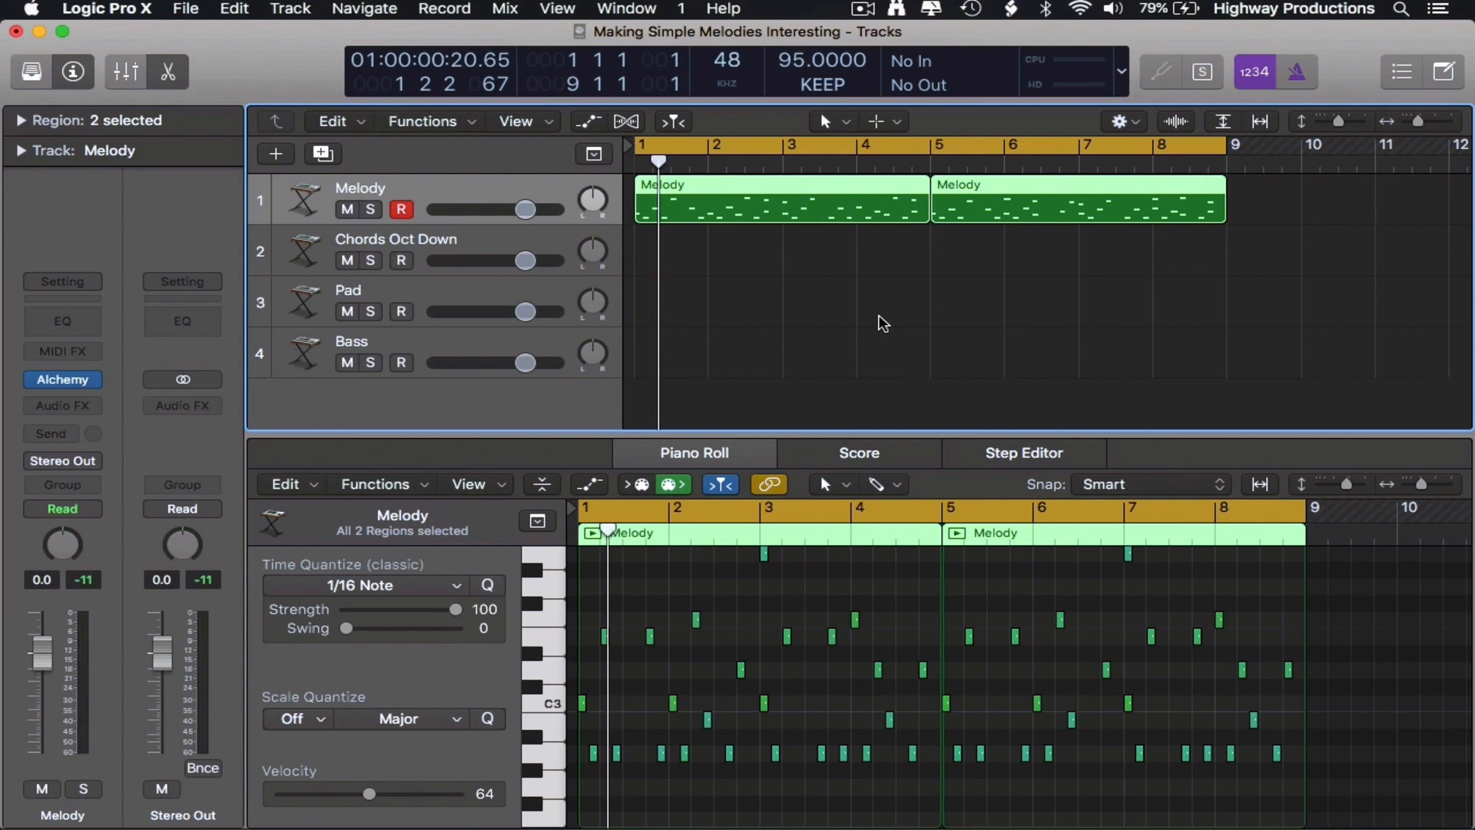
pyautogui.press('Down')
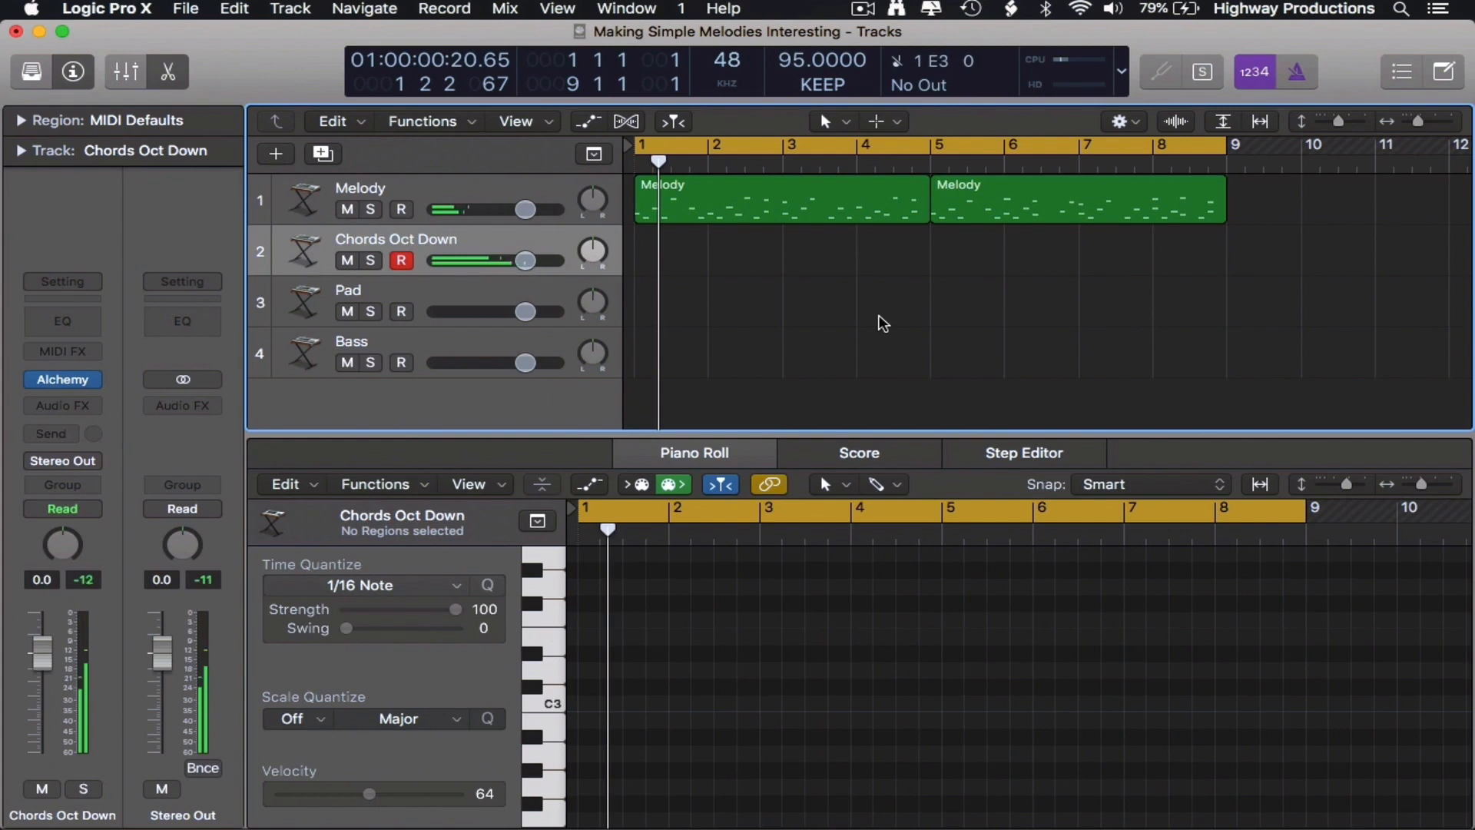
pyautogui.press('Down')
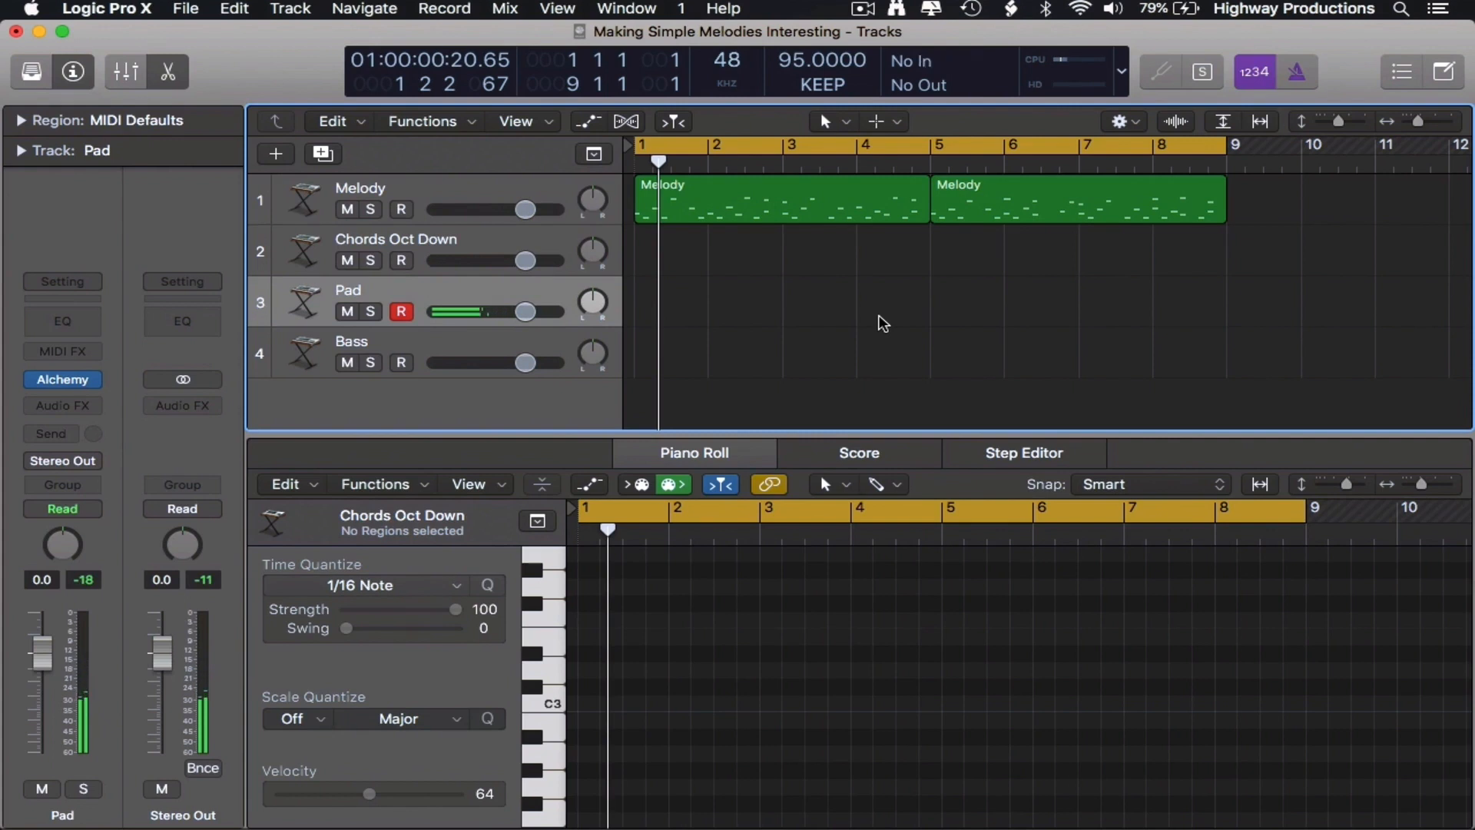
# Play the melody from the start with the Chords Oct Down track armed and capture the played chords as a four-bar region
pyautogui.press('Return')
pyautogui.click(677, 244)
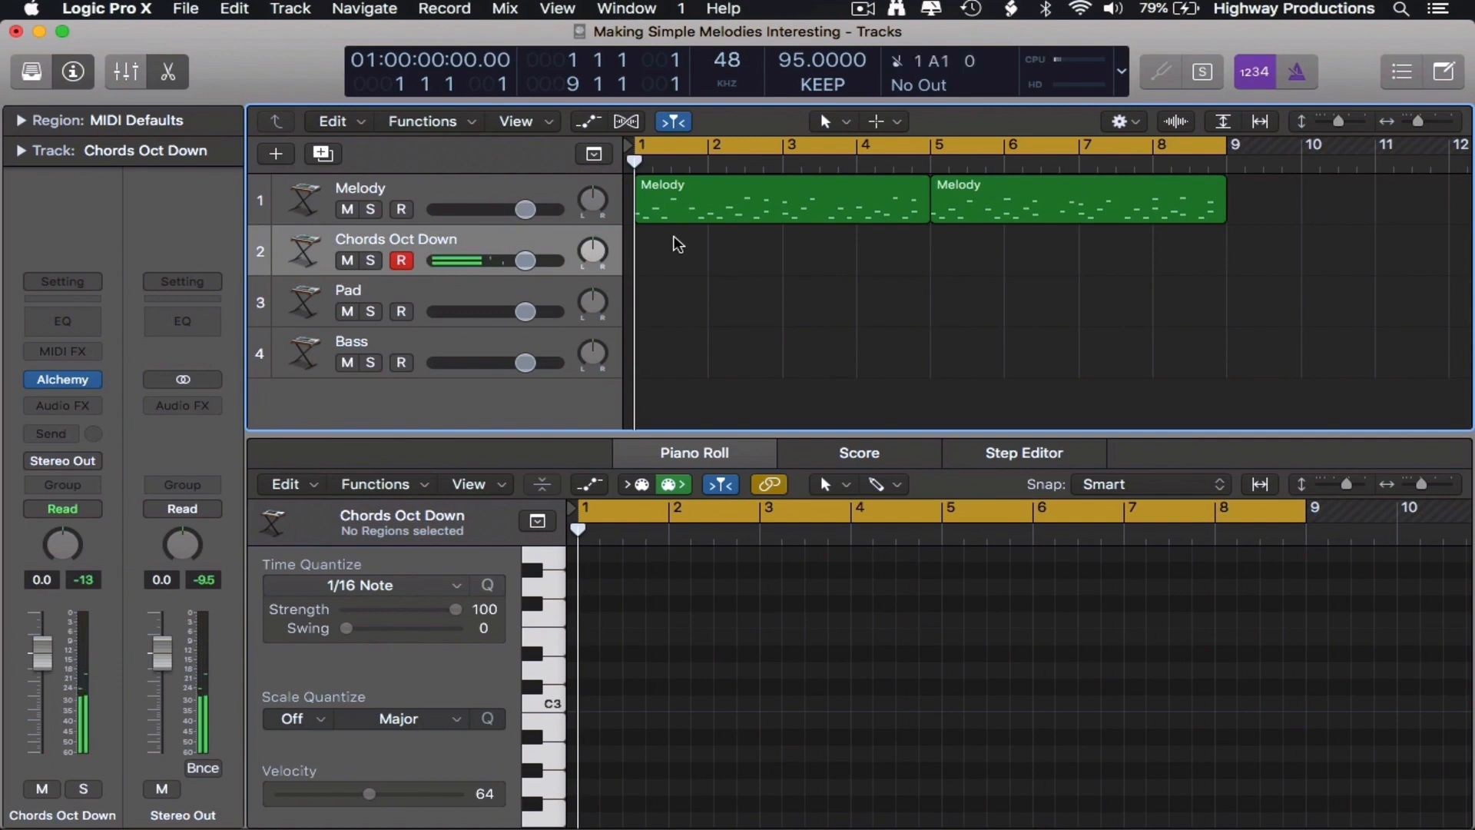
pyautogui.press('space')
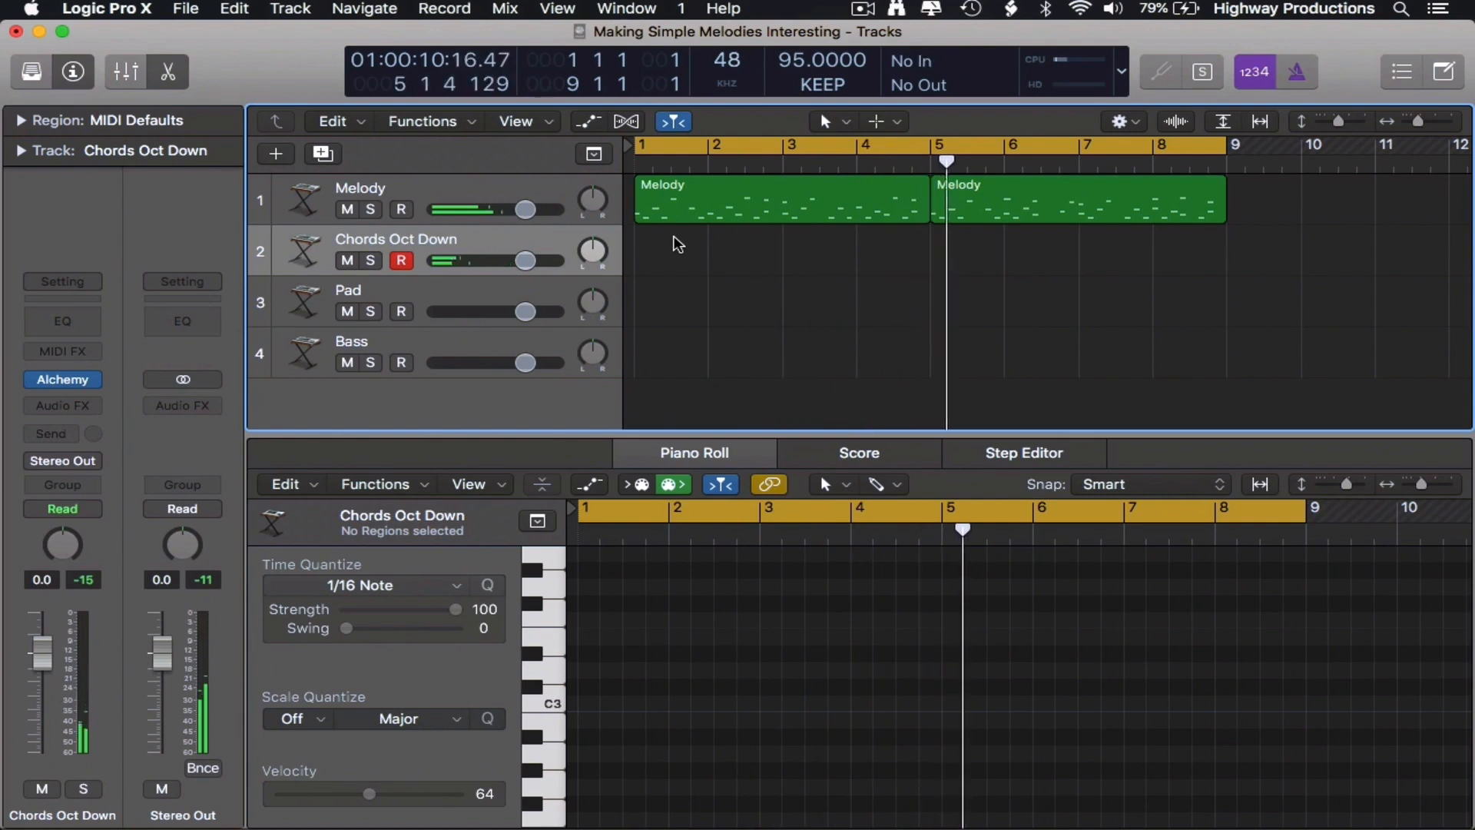
pyautogui.hotkey('shift', 'r')
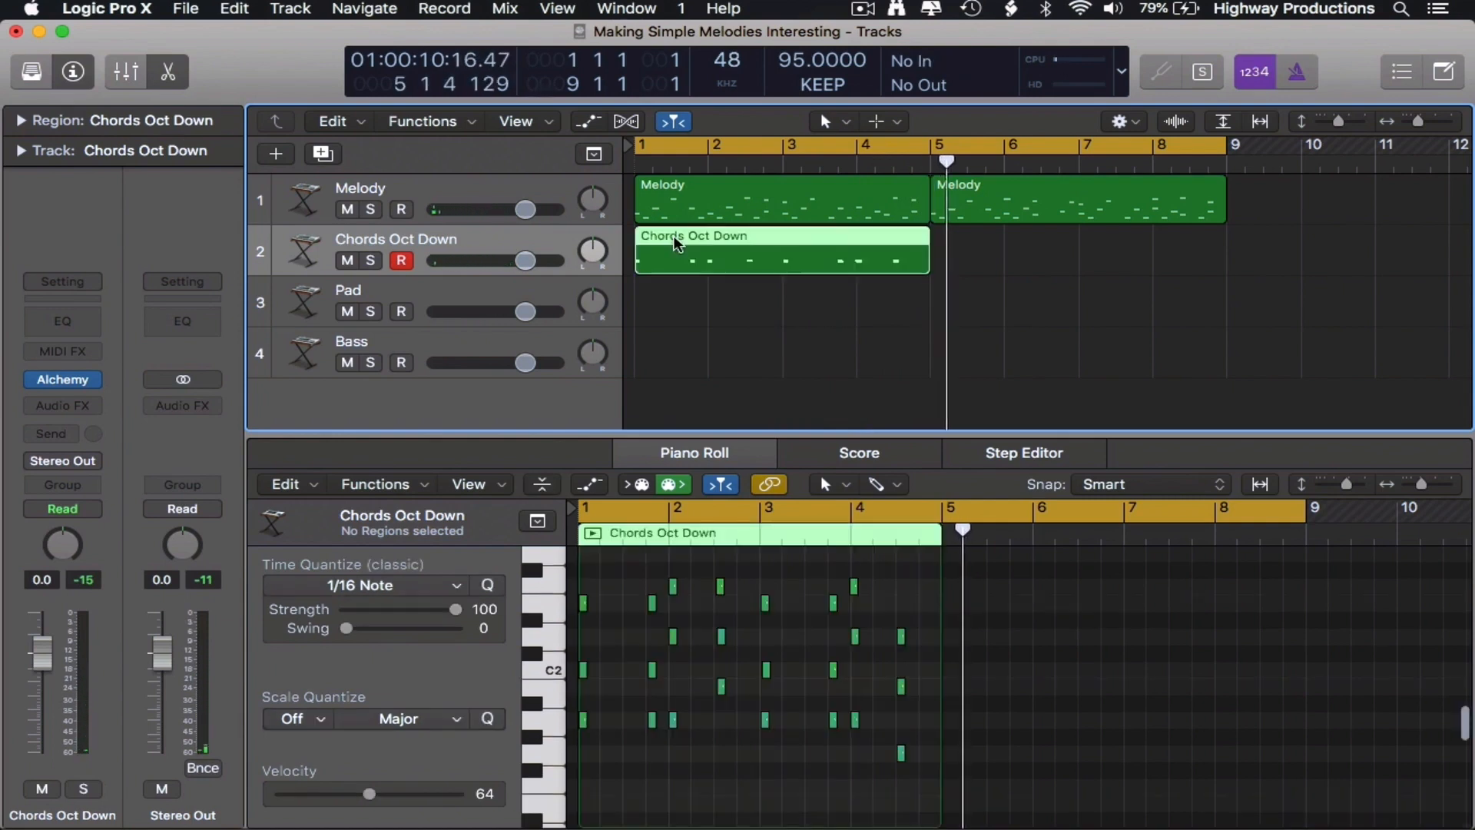
# Repeat the Chords Oct Down region once to fill bars 5 to 8 and play the arrangement from the start
pyautogui.moveTo(1015, 776); pyautogui.dragTo(477, 521)
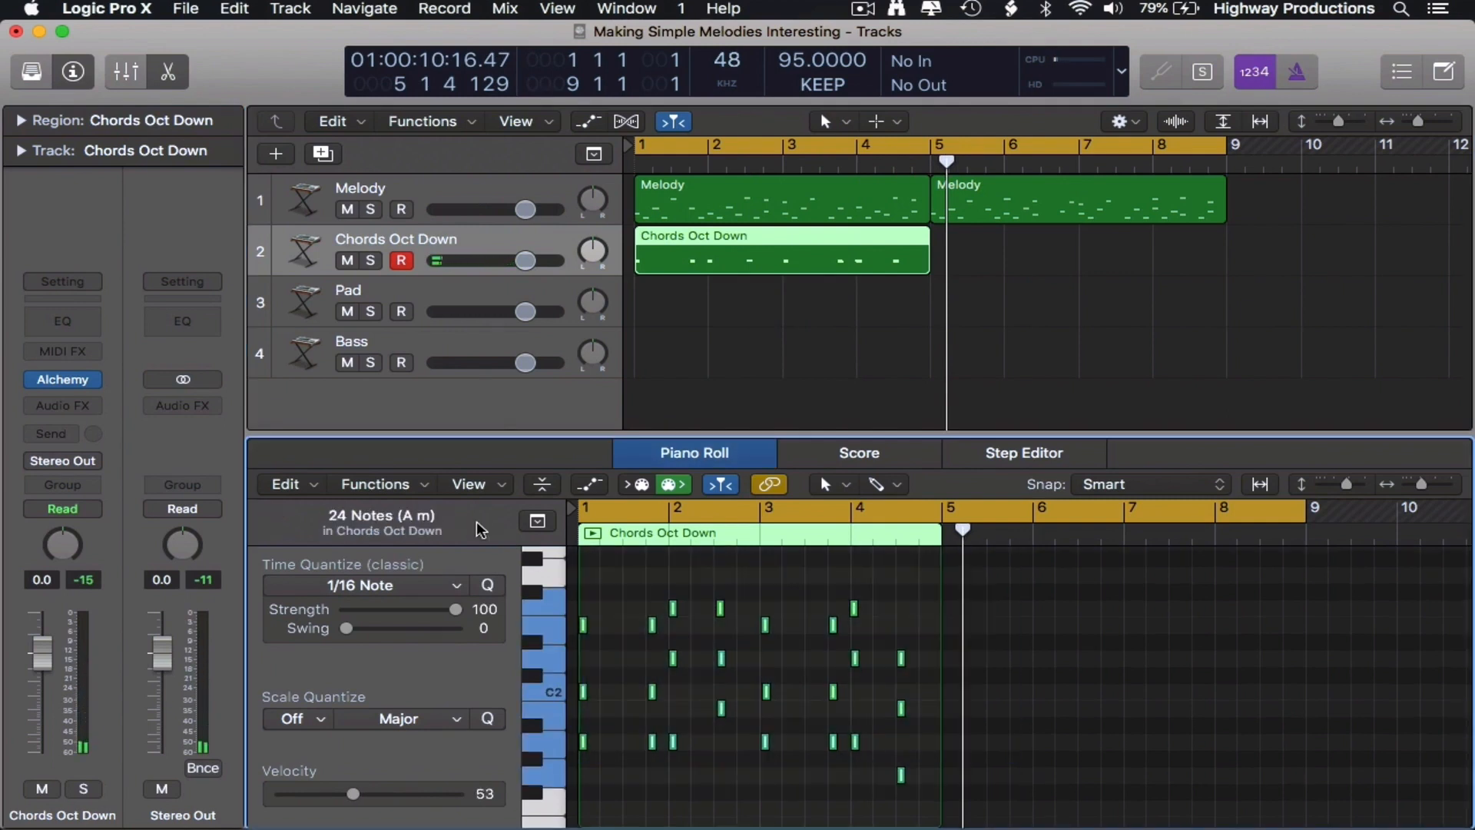
pyautogui.press('super+r')
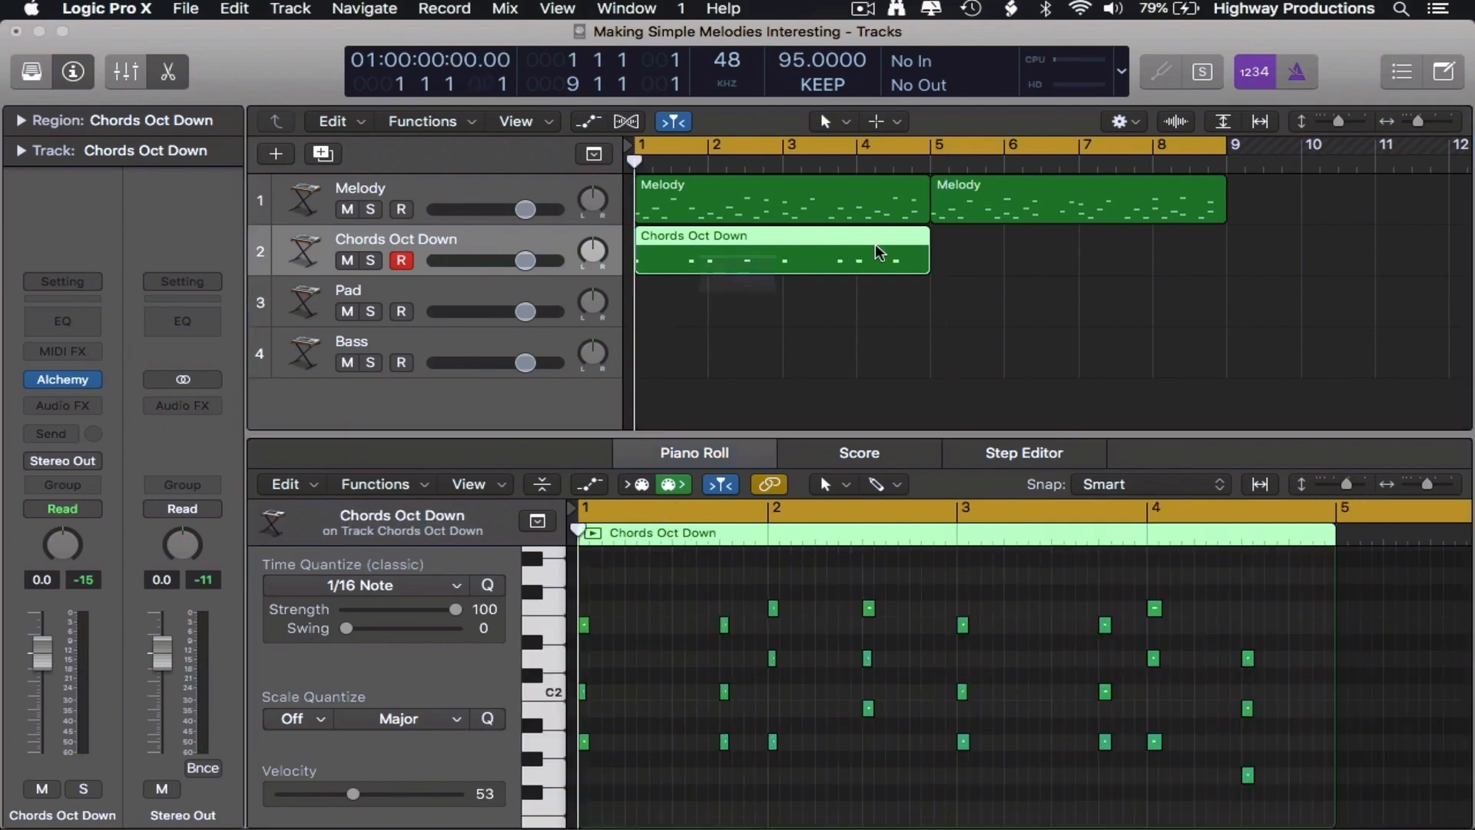
pyautogui.press('Return')
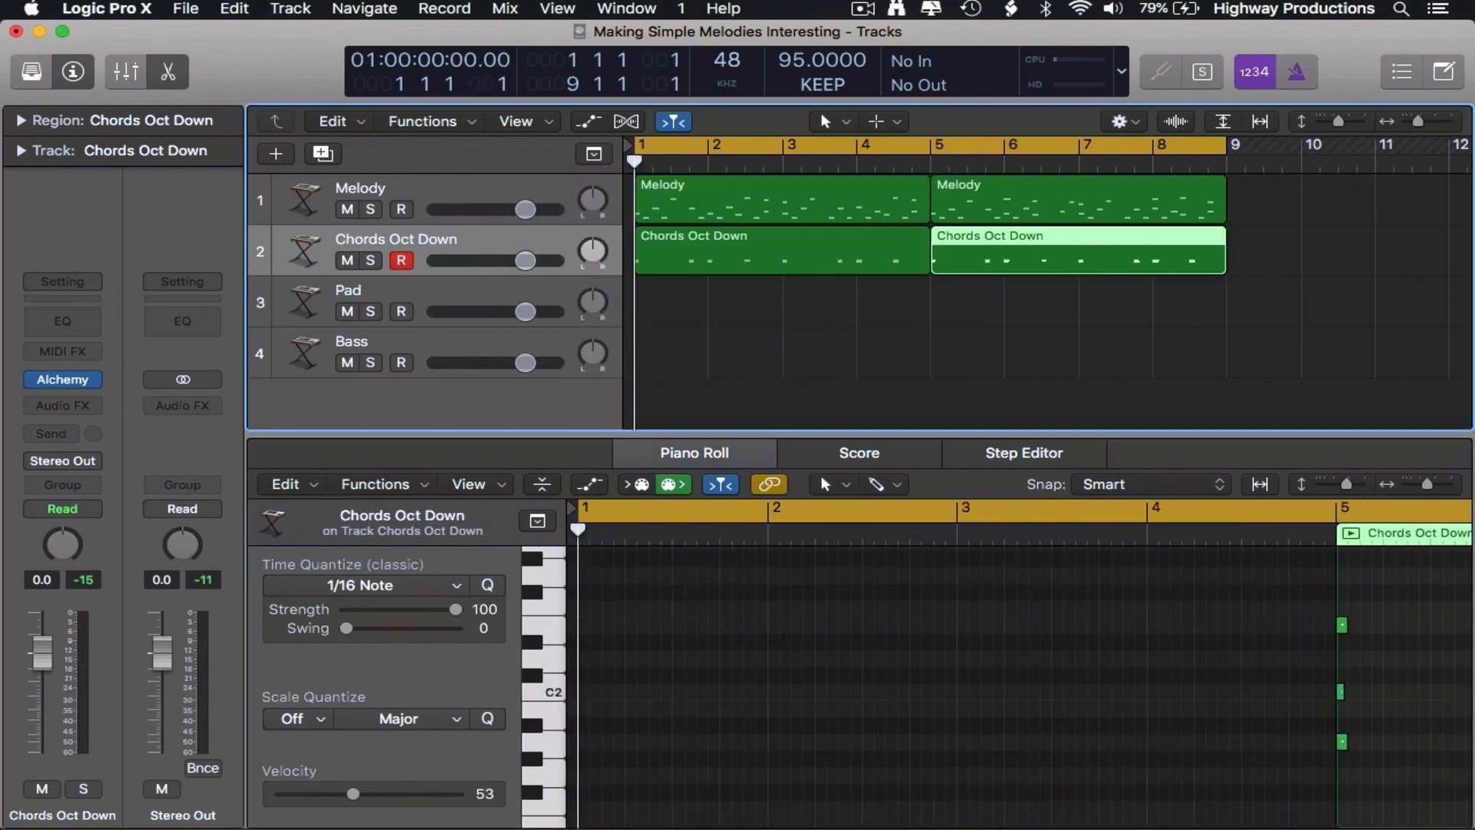
pyautogui.click(1190, 329)
pyautogui.press('space')
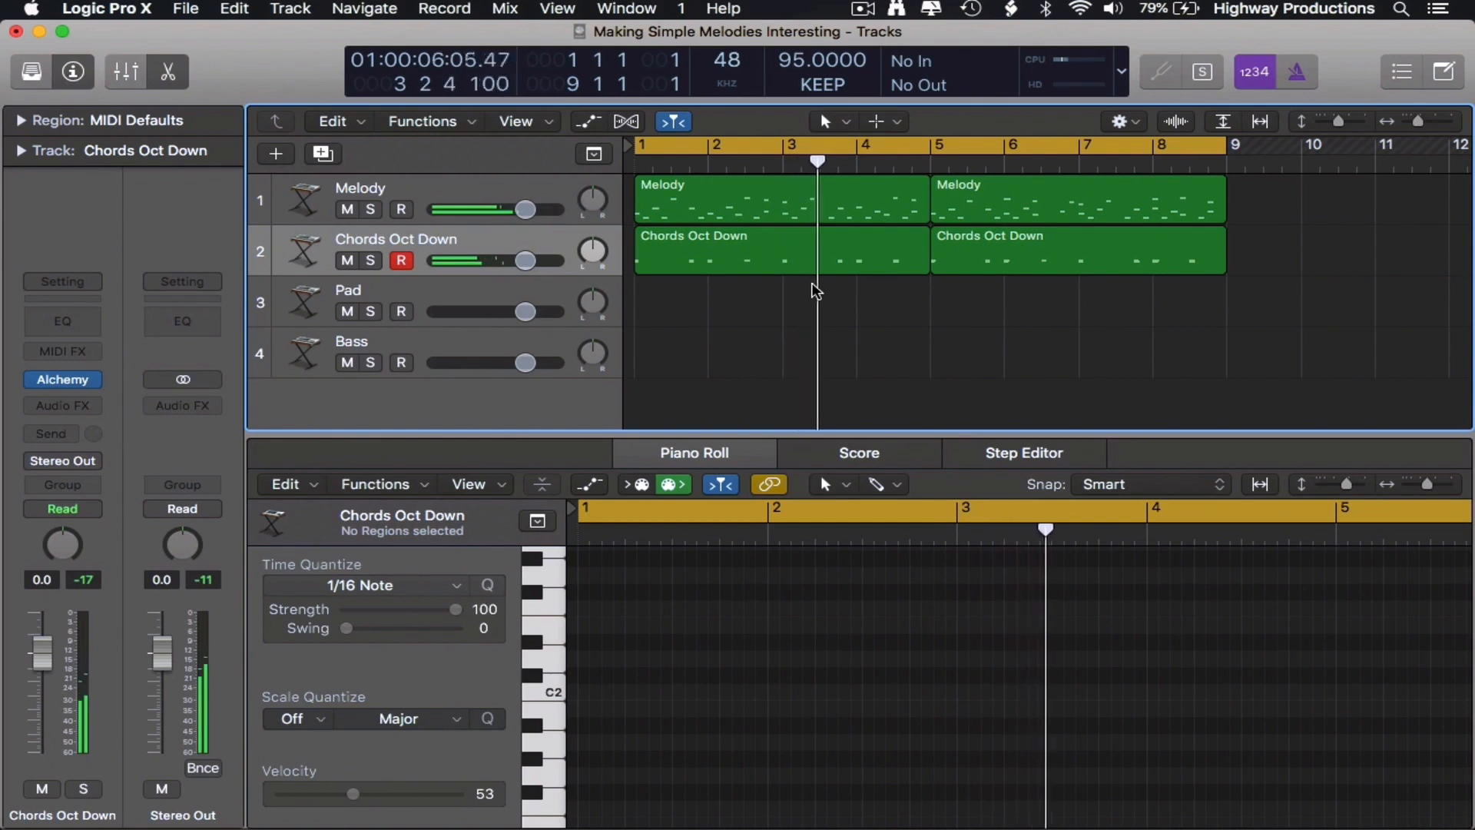
# Select both Chords Oct Down regions and examine their notes through bar 8 in the piano roll during playback
pyautogui.moveTo(815, 284); pyautogui.dragTo(973, 250)
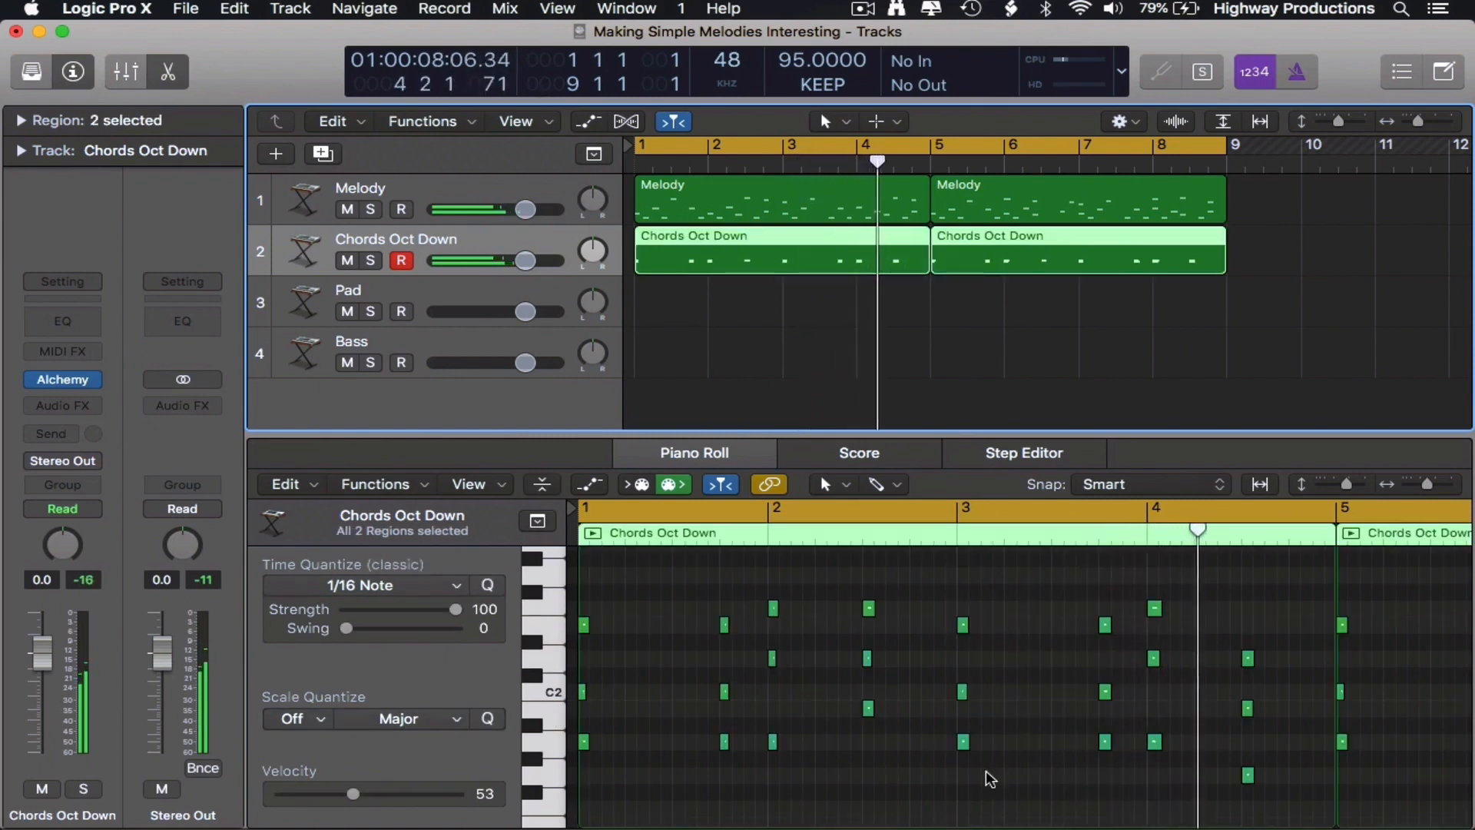
pyautogui.scroll(4, 1018, 739)
pyautogui.scroll(-2, 1018, 739)
pyautogui.hscroll(-5, 1018, 739)
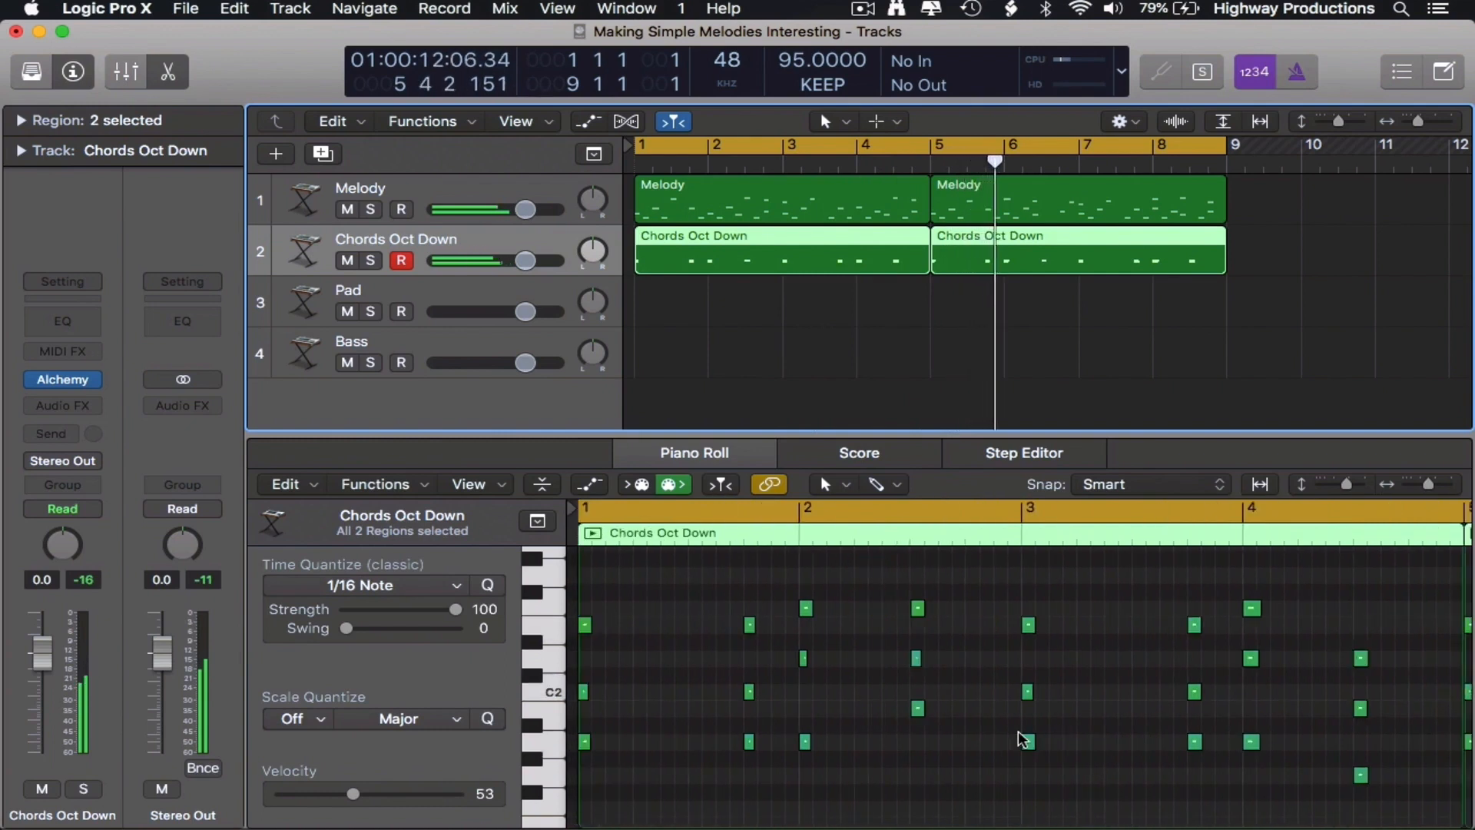
pyautogui.hscroll(10, 1019, 739)
pyautogui.hscroll(4, 1017, 739)
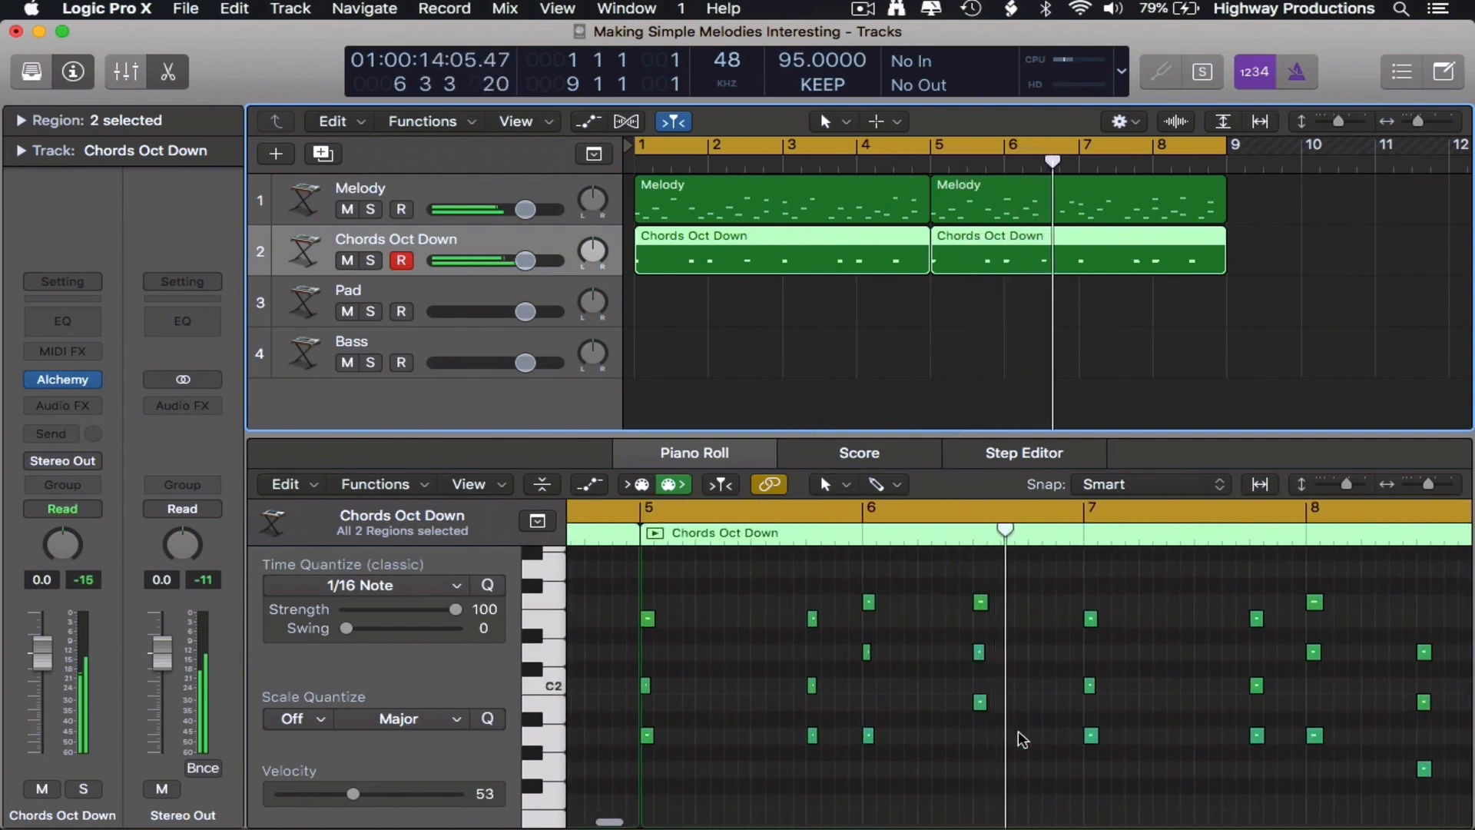
pyautogui.scroll(-1, 1017, 739)
pyautogui.hscroll(3, 1017, 730)
pyautogui.scroll(-1, 1017, 730)
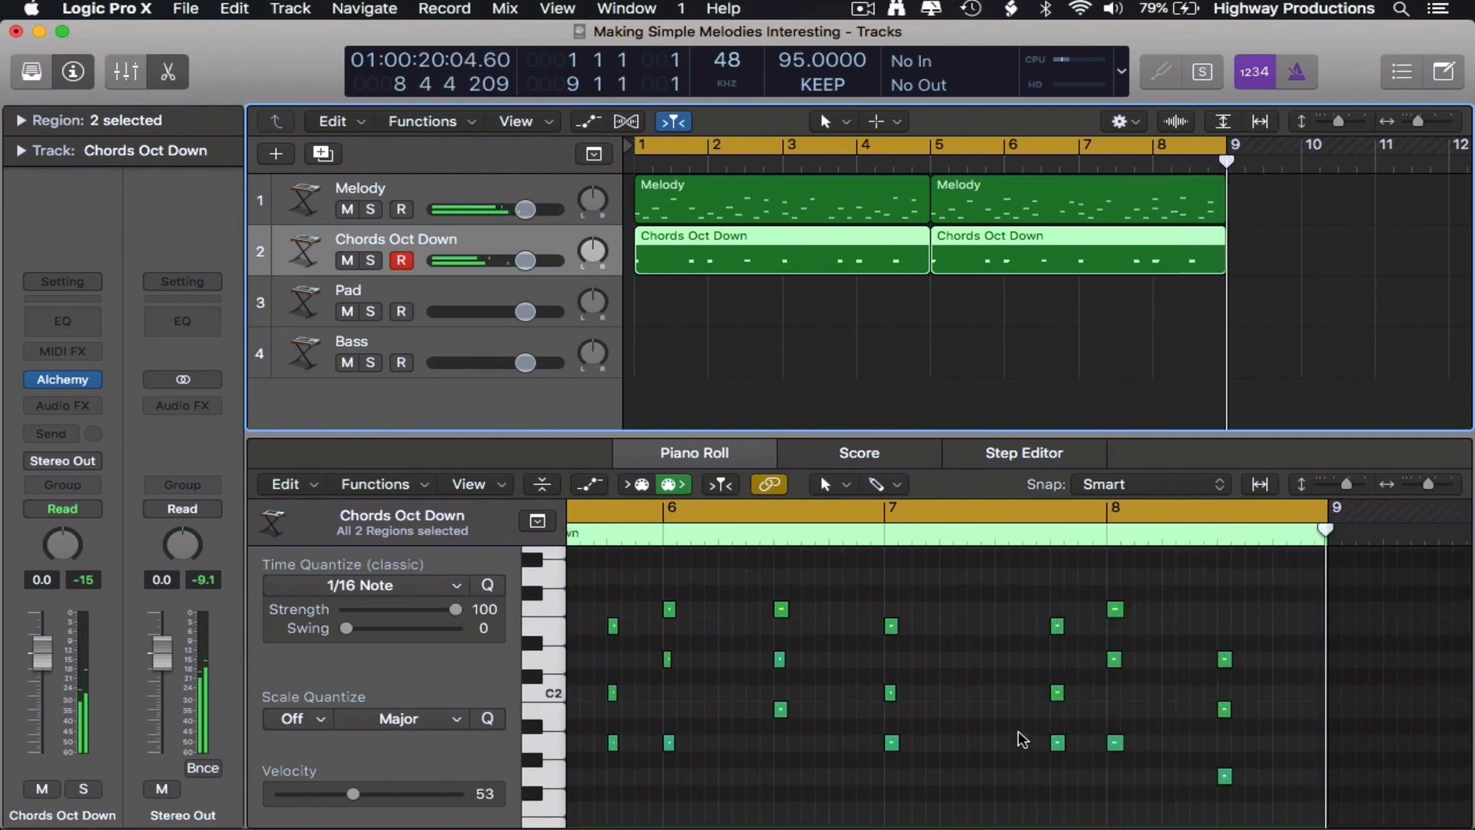
pyautogui.hscroll(-15, 1017, 730)
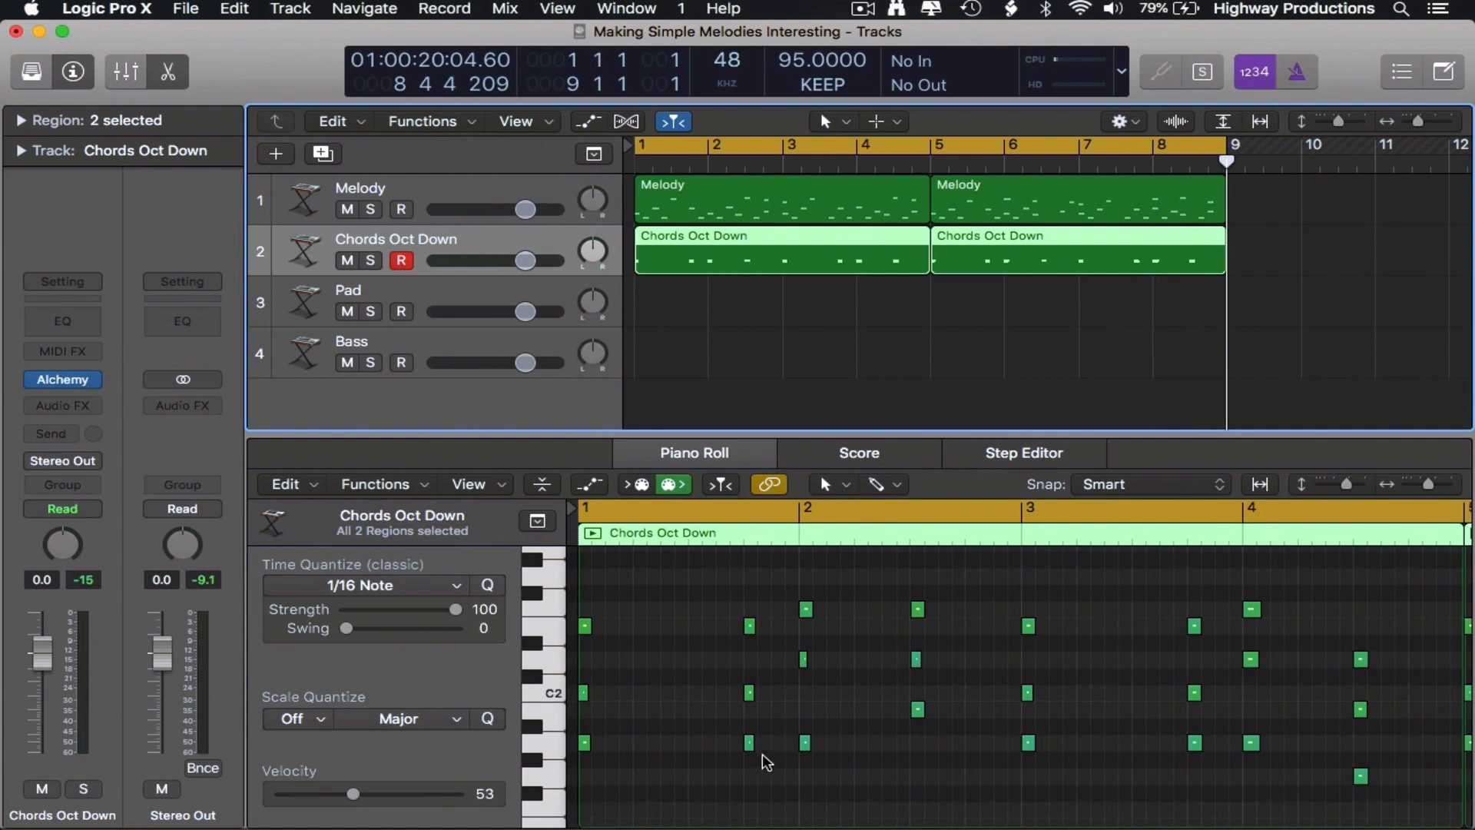
# Move the three-note chord on beat 3 of bar 2 half a beat earlier and play from bar 2
pyautogui.press('Return')
pyautogui.press('space')
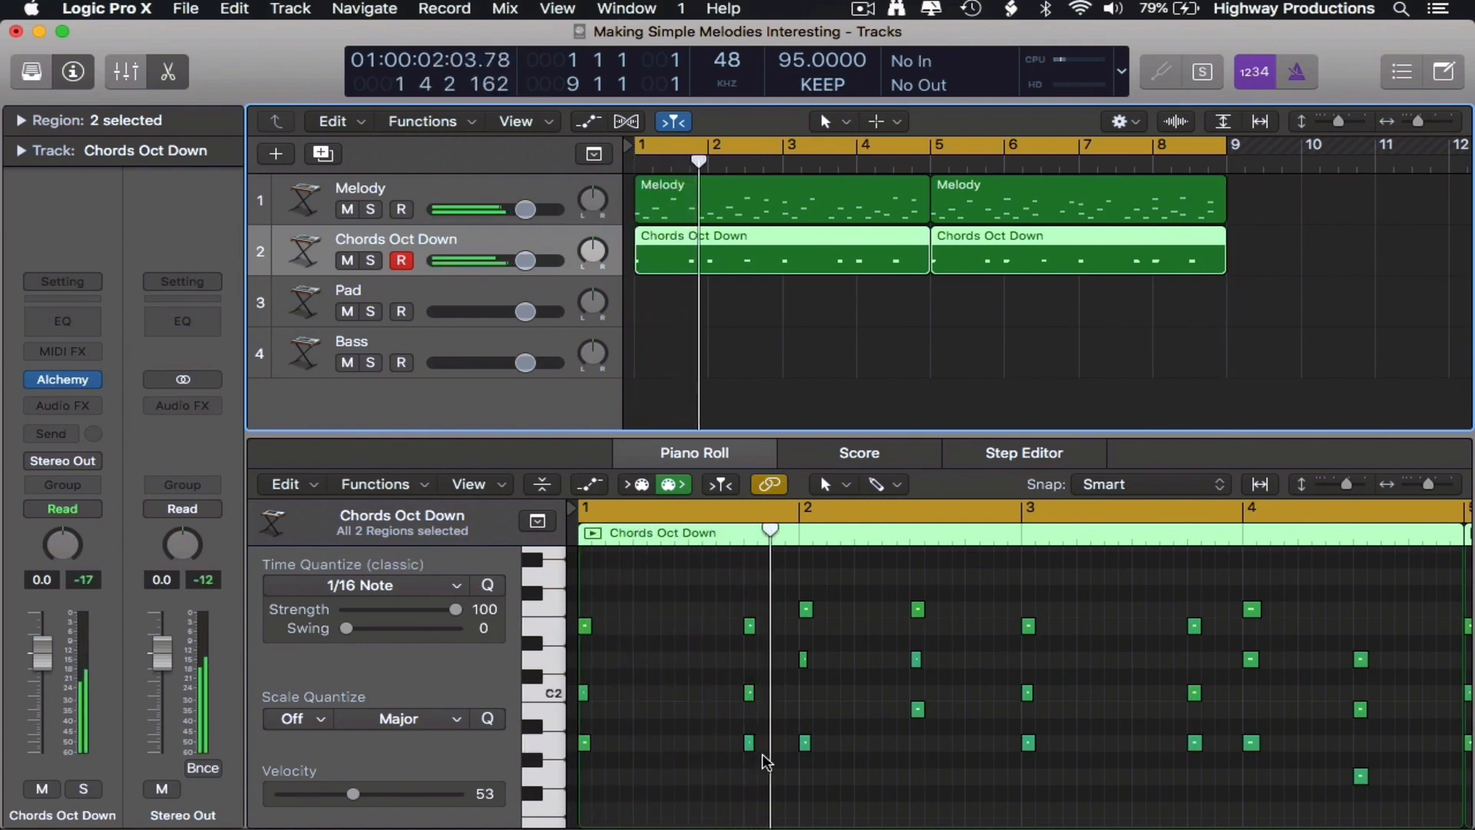
pyautogui.moveTo(930, 723); pyautogui.dragTo(893, 577)
pyautogui.moveTo(912, 664); pyautogui.dragTo(884, 663)
pyautogui.click(802, 537)
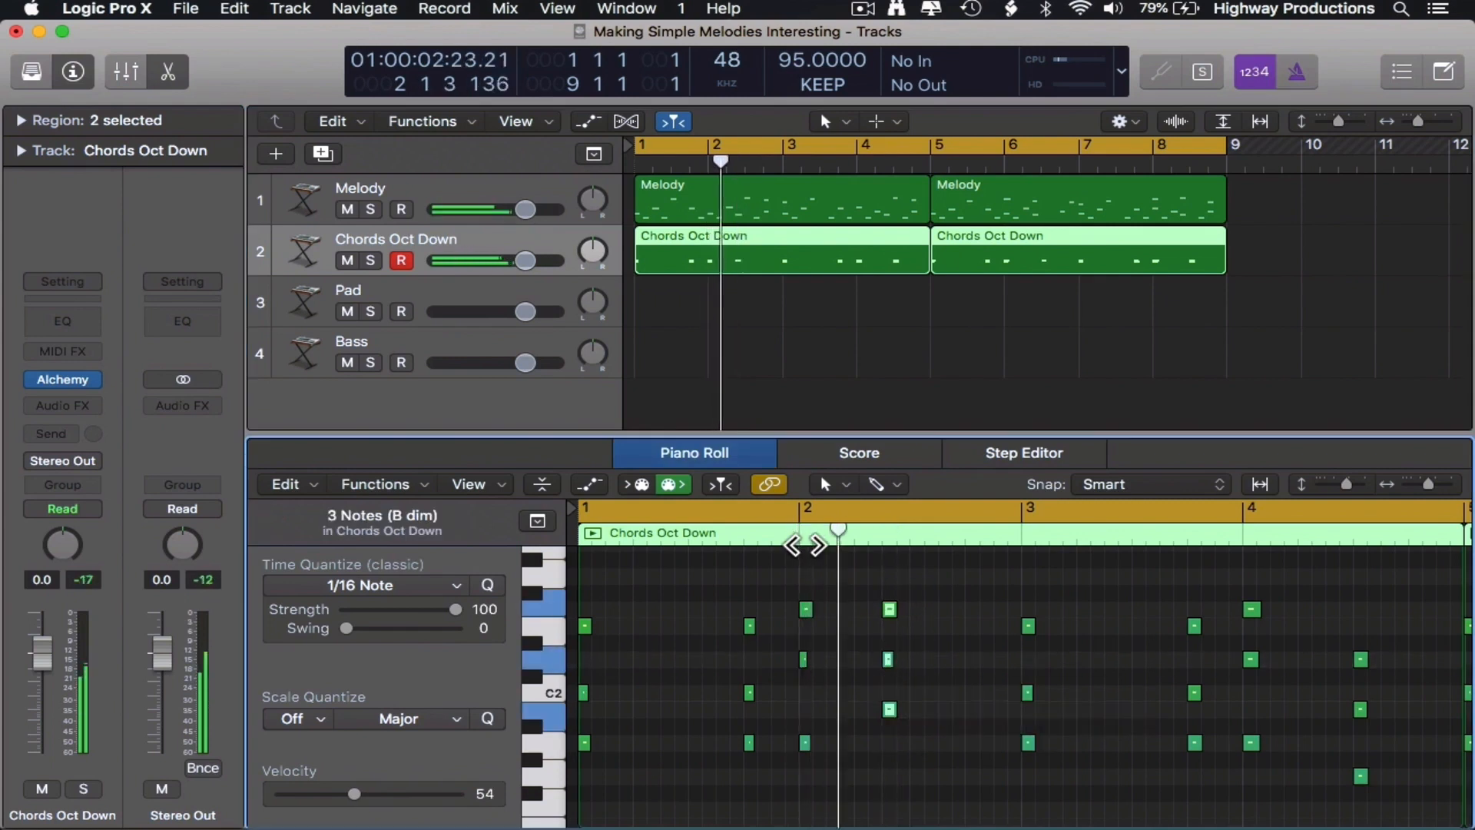
pyautogui.click(851, 681)
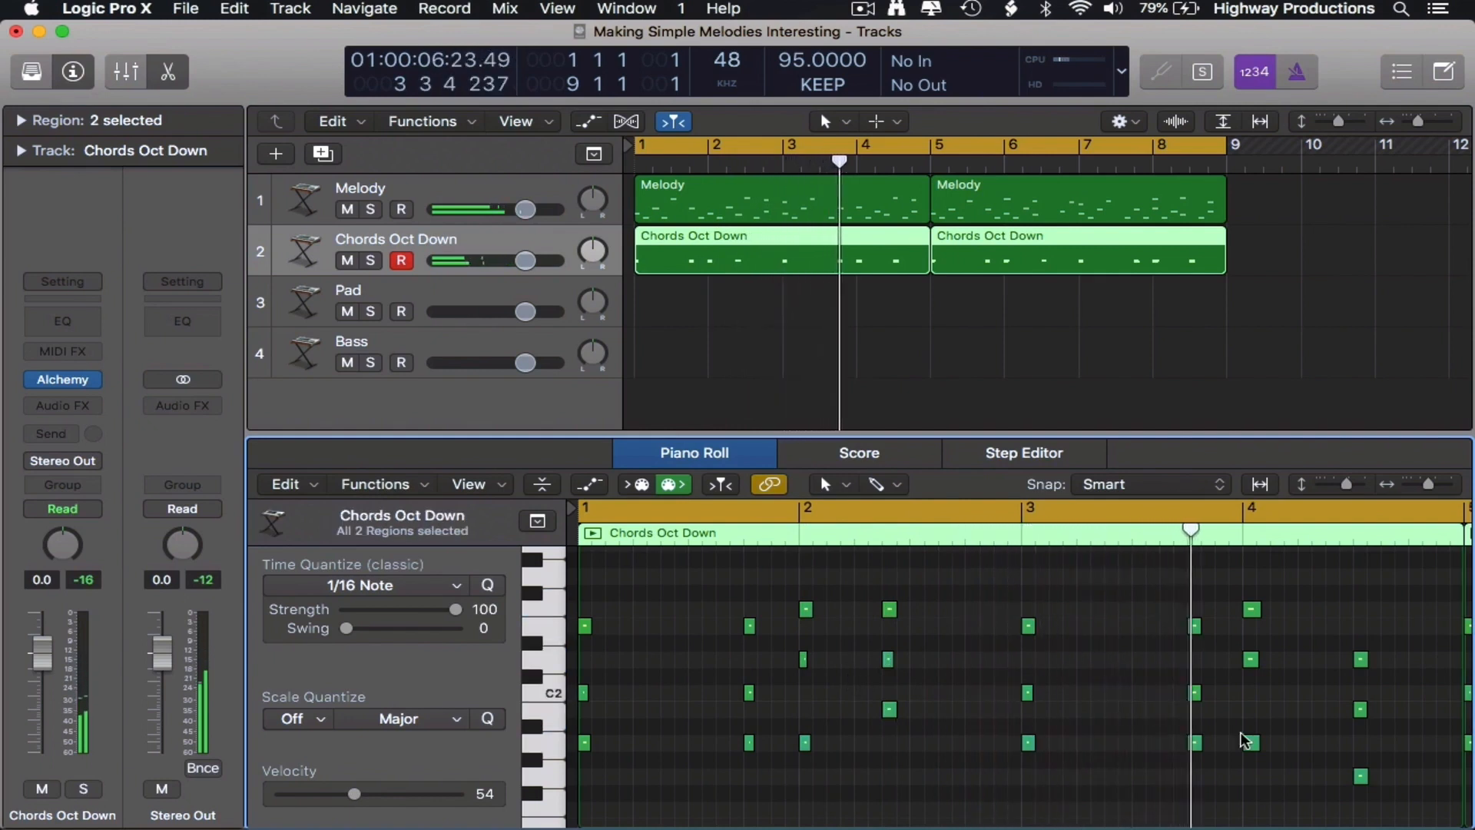
# Move the three-note chord on beat 3 of bar 4 half a beat earlier and play from bar 4
pyautogui.hscroll(4, 1241, 732)
pyautogui.moveTo(1041, 624); pyautogui.dragTo(1106, 805)
pyautogui.click(1058, 699)
pyautogui.moveTo(1055, 698); pyautogui.dragTo(1030, 699)
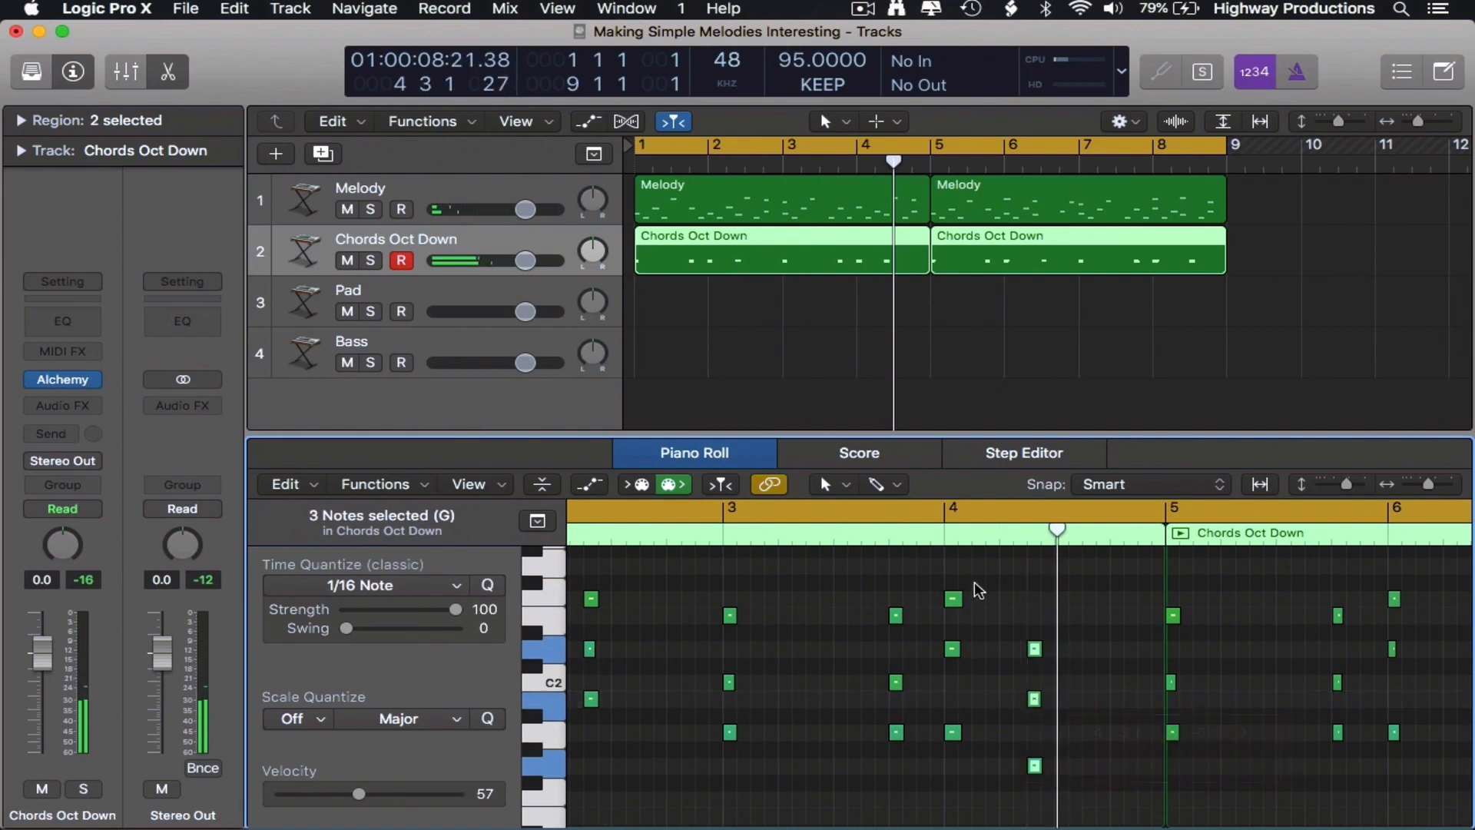
pyautogui.click(949, 538)
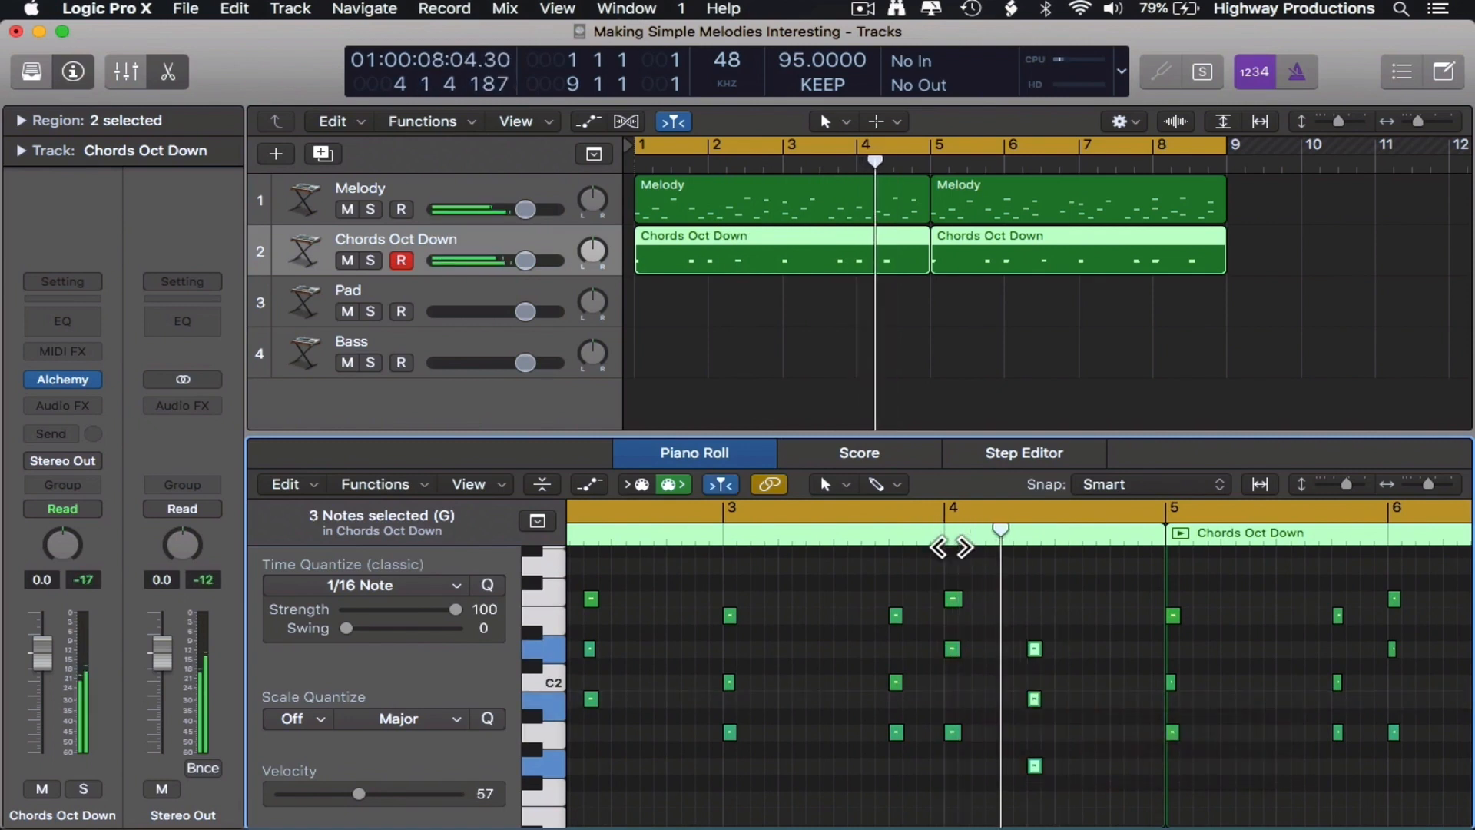
# Shift the chord on beat 3 of bar 8 half a beat earlier, keep a copy on beat 3, and play from bar 8
pyautogui.hscroll(3, 975, 561)
pyautogui.hscroll(3, 981, 558)
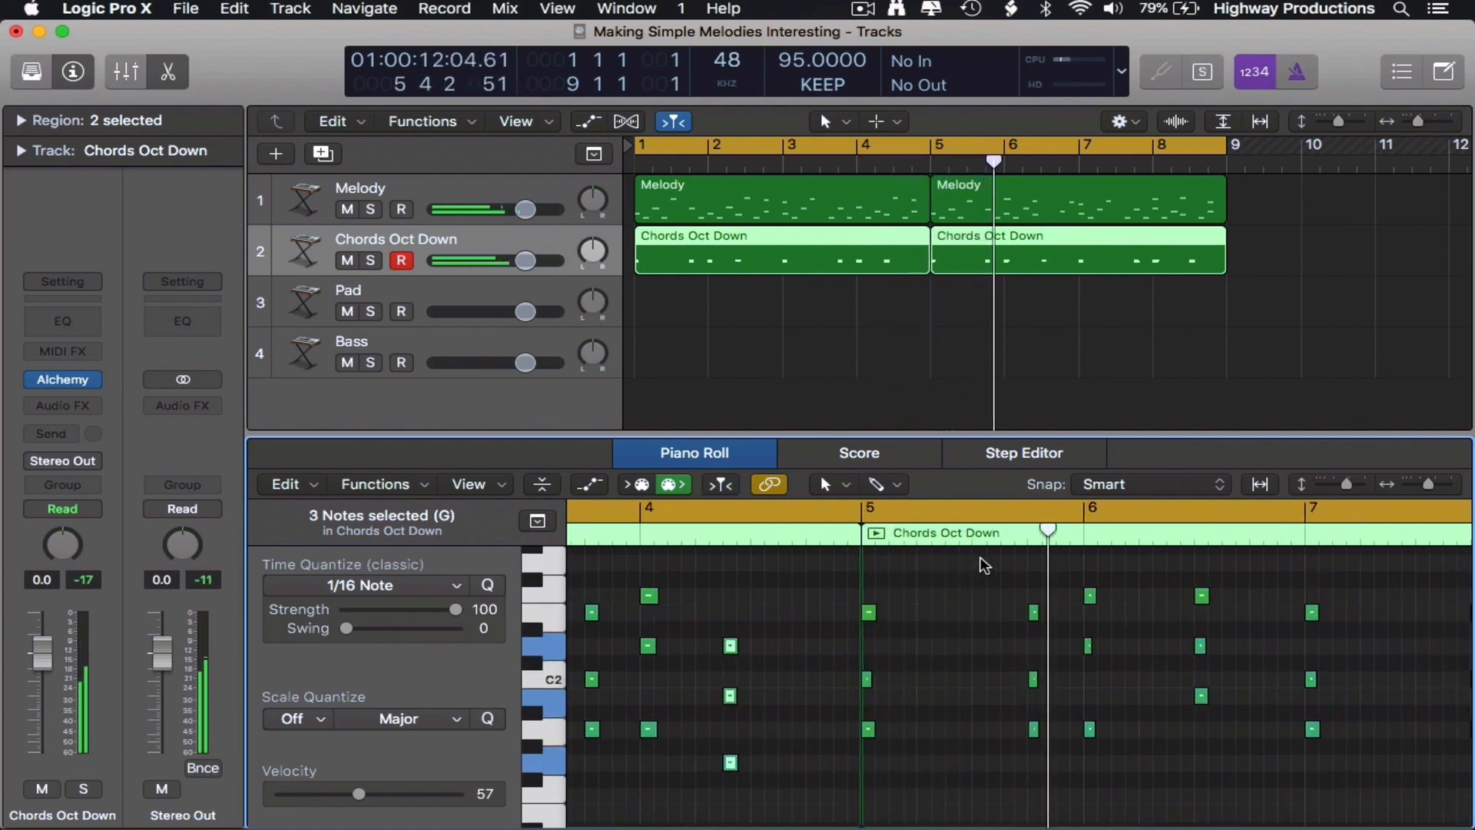
pyautogui.hscroll(3, 984, 565)
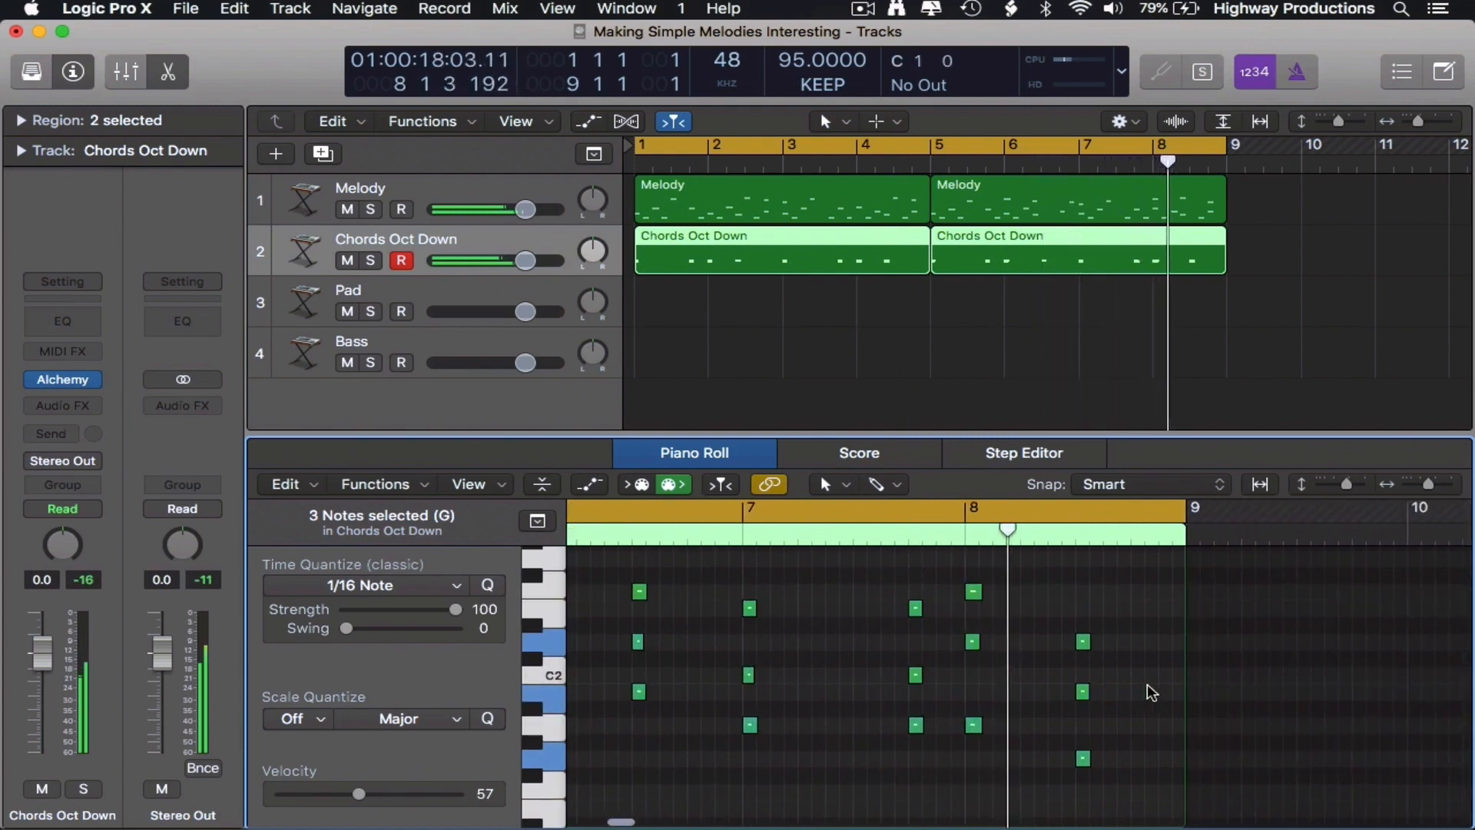
pyautogui.moveTo(1045, 611); pyautogui.dragTo(1137, 780)
pyautogui.moveTo(1083, 692)
pyautogui.mouseDown()
pyautogui.moveTo(1054, 690)
pyautogui.moveTo(1110, 691)
pyautogui.moveTo(1083, 692)
pyautogui.mouseUp()
pyautogui.click(971, 538)
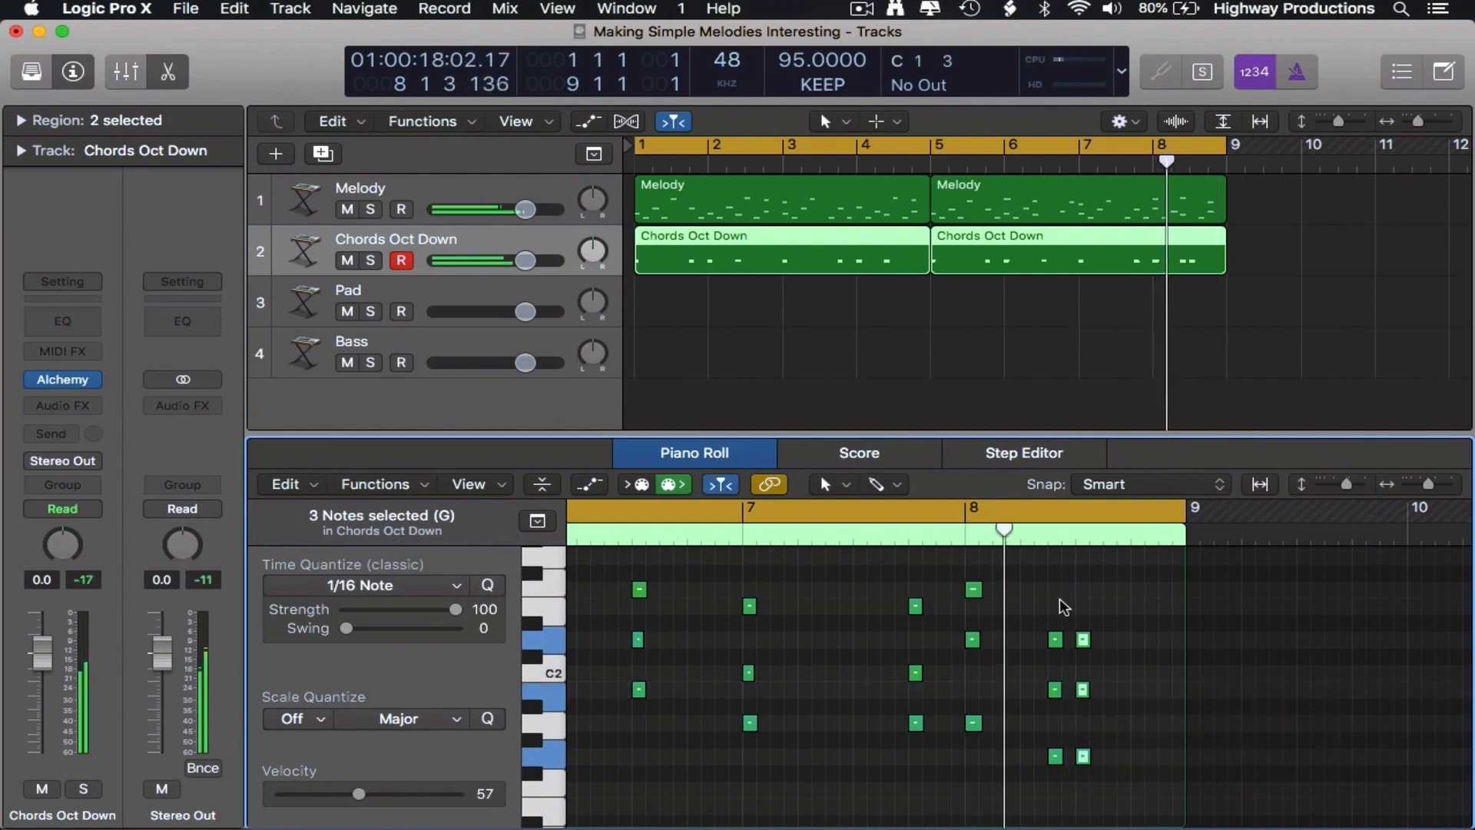
# Move the copied chord in bar 8 from beat 3 to beat 4 and deselect it
pyautogui.moveTo(1085, 693)
pyautogui.mouseDown()
pyautogui.moveTo(1126, 697)
pyautogui.moveTo(1111, 691)
pyautogui.mouseUp()
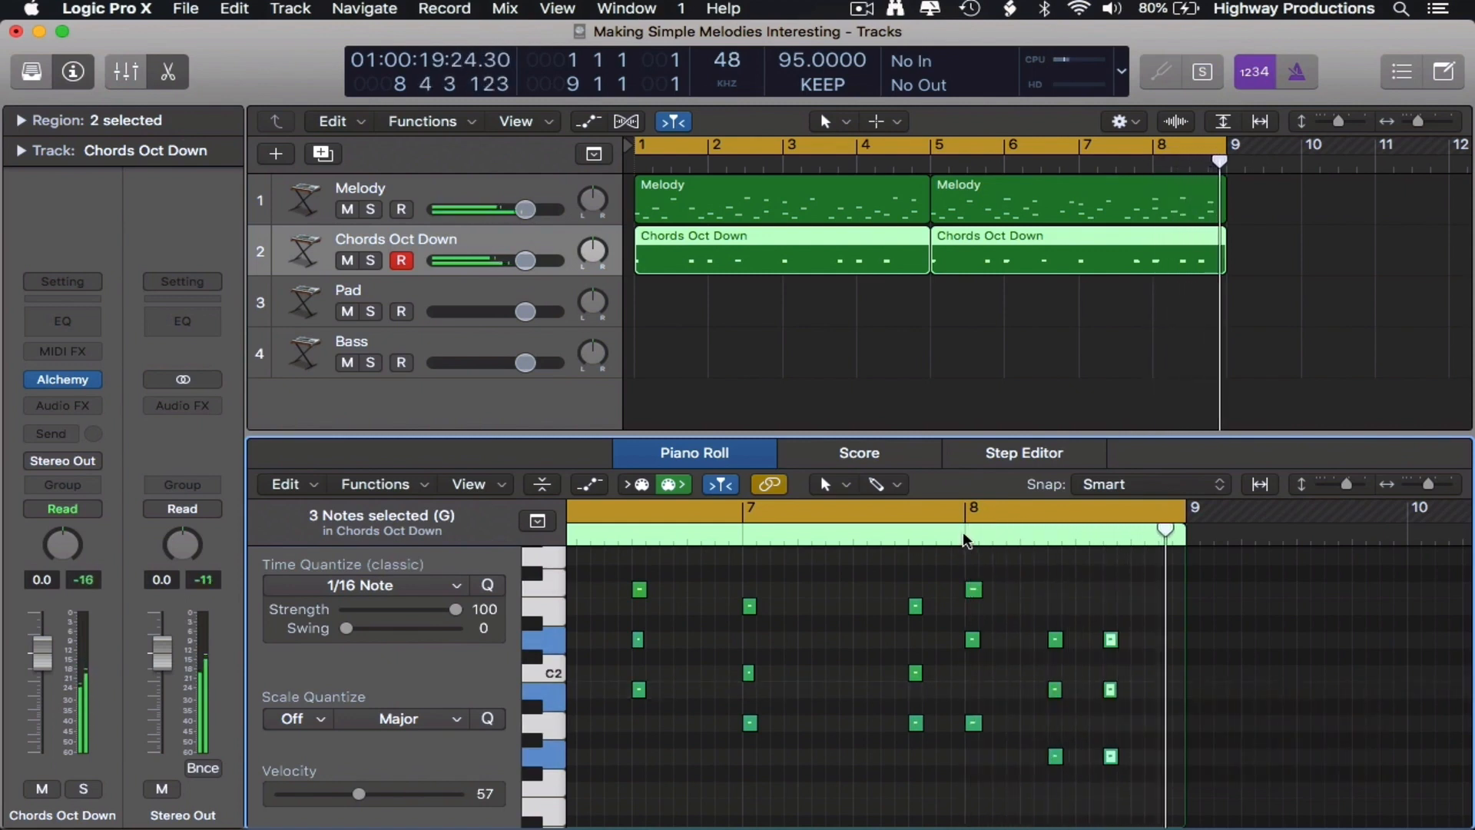
pyautogui.moveTo(1111, 691); pyautogui.dragTo(1138, 692)
pyautogui.click(1104, 657)
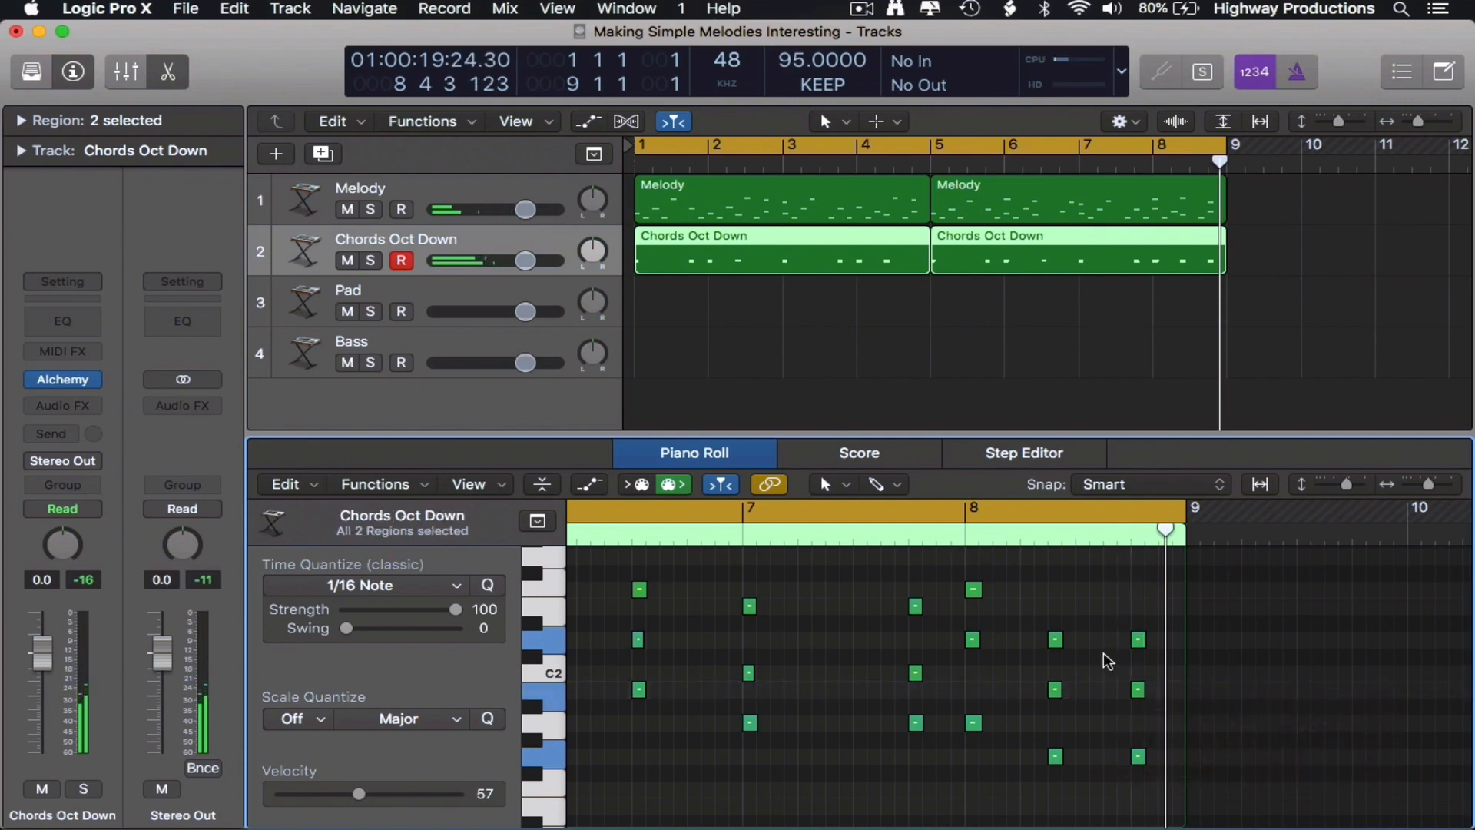
# Show all eight bars of both Chords Oct Down regions in the piano roll and play from the start
pyautogui.press('z')
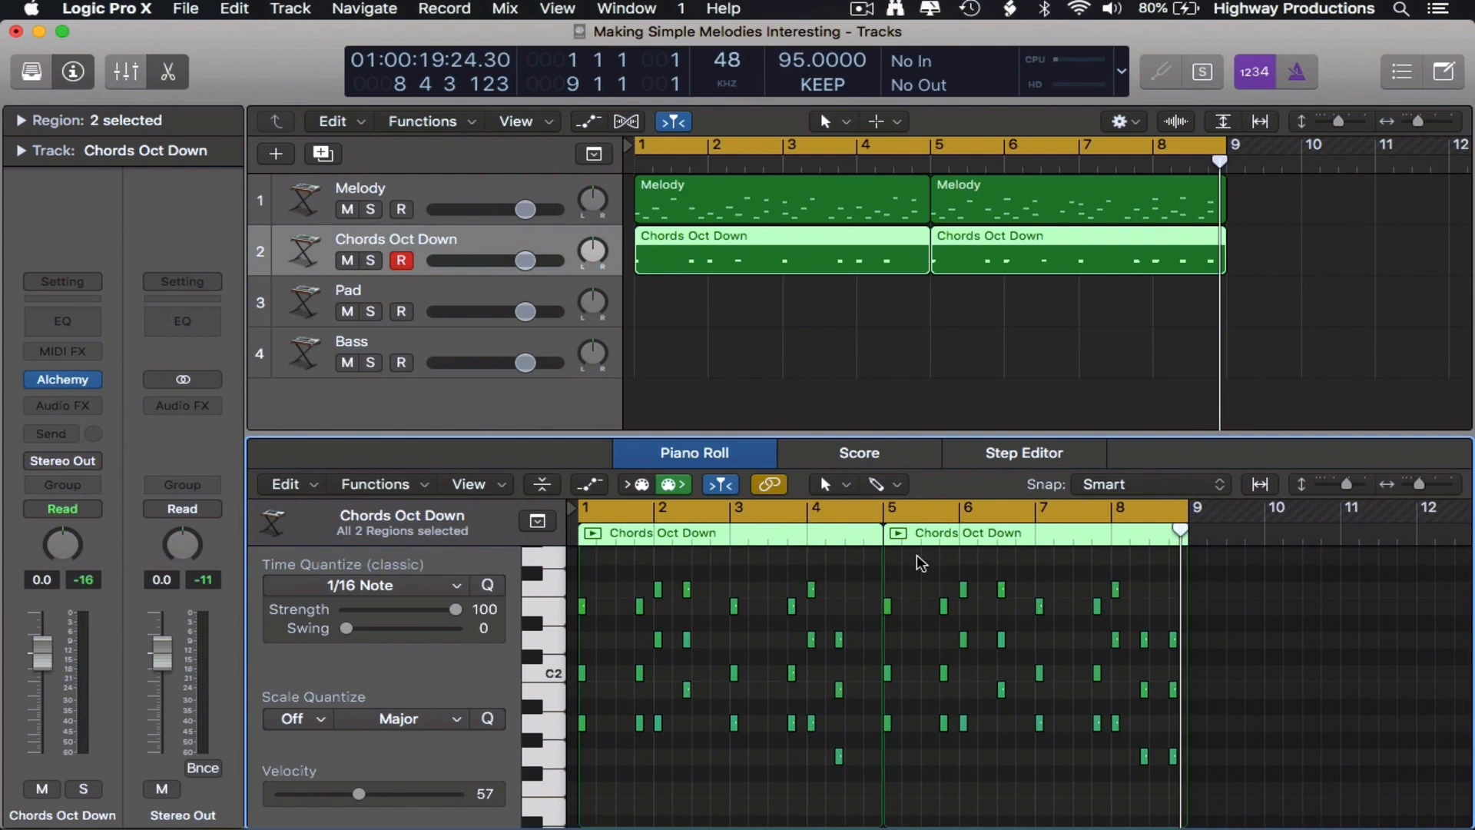
pyautogui.press('Return')
pyautogui.press('space')
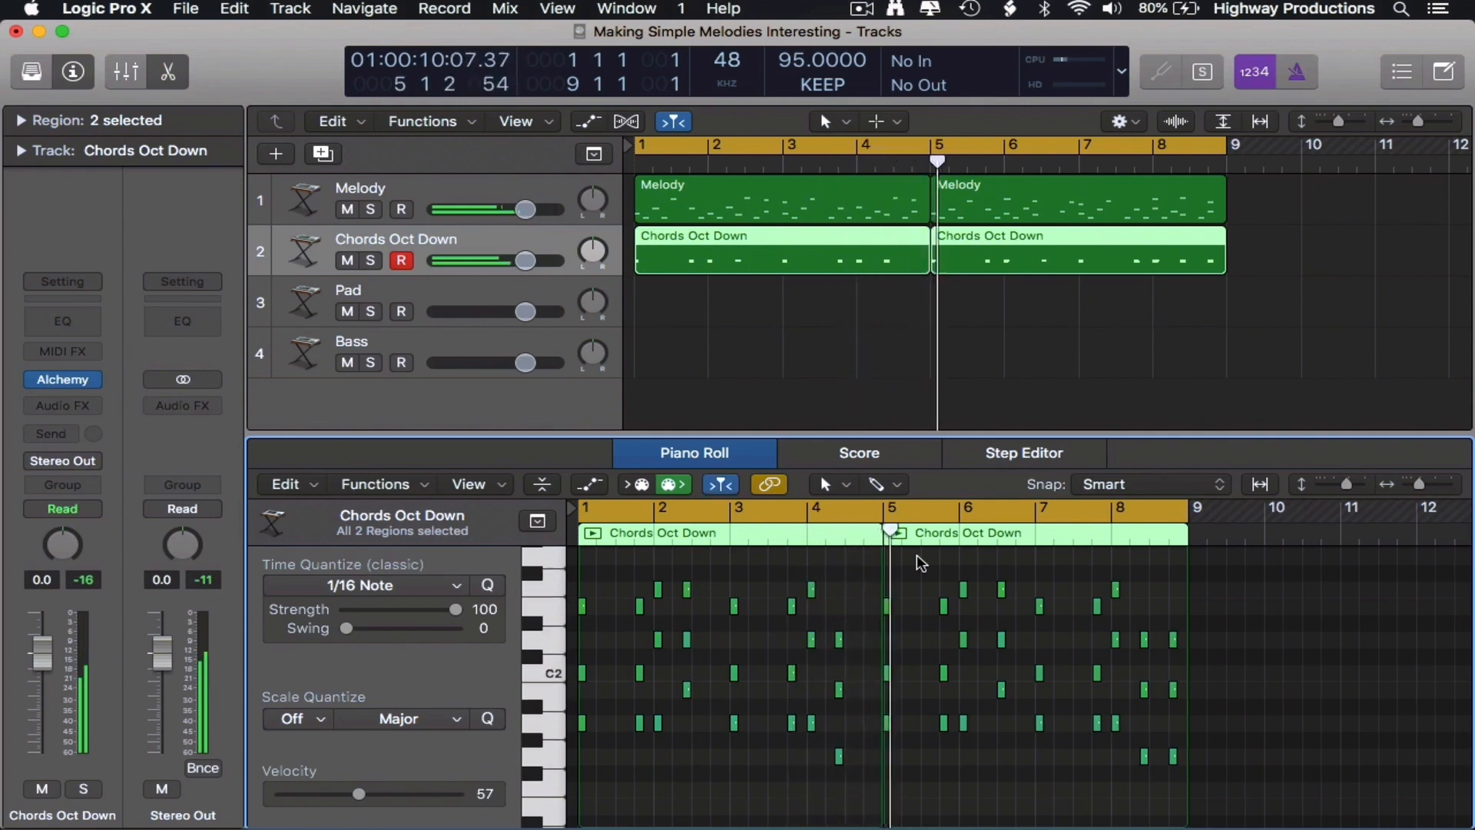
# Copy the last chord of bar 4 to beat 4 of the same bar and play from bar 4
pyautogui.moveTo(846, 614); pyautogui.dragTo(820, 765)
pyautogui.moveTo(839, 686); pyautogui.dragTo(872, 691)
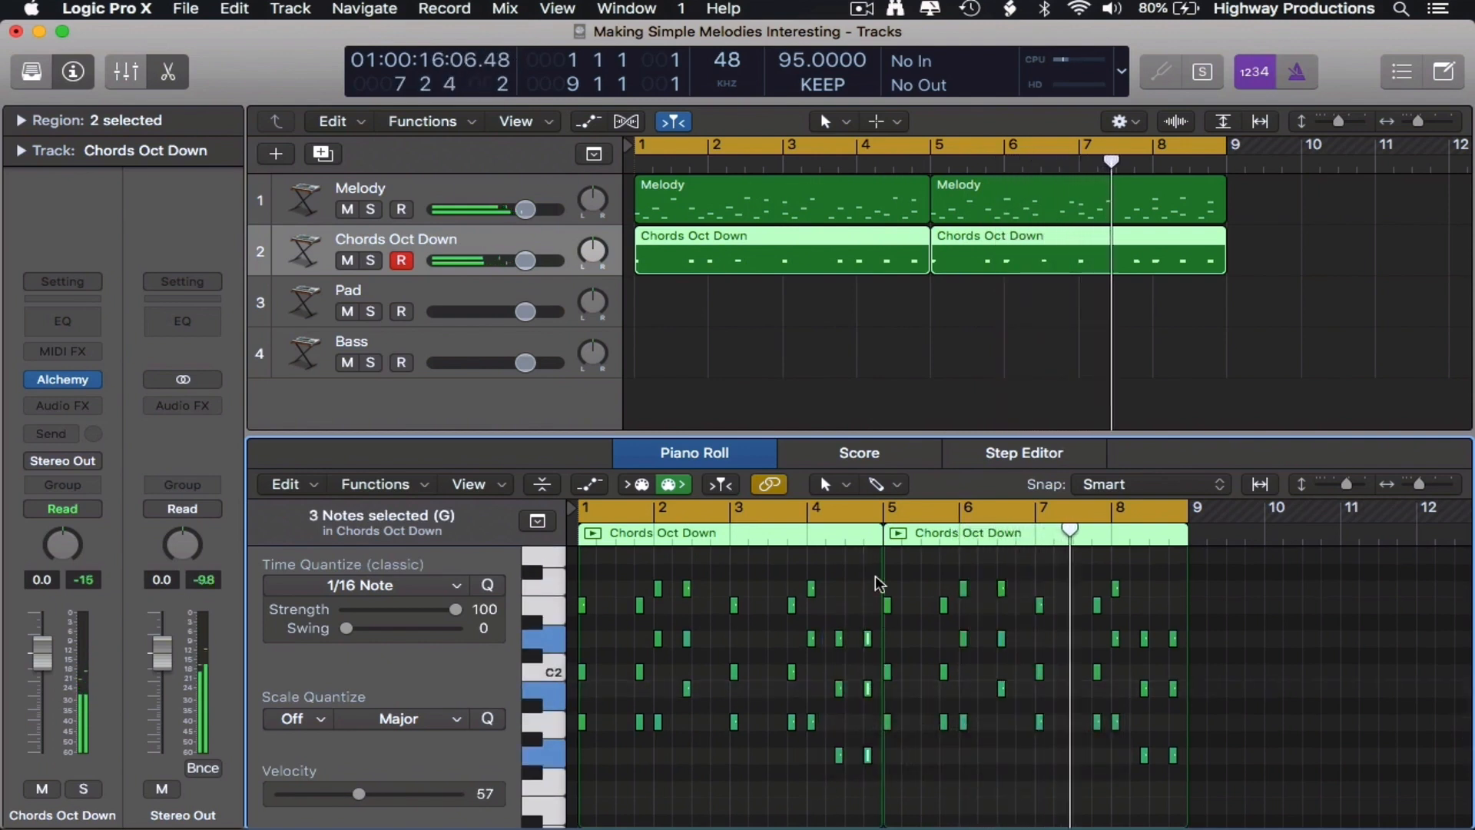
pyautogui.click(811, 538)
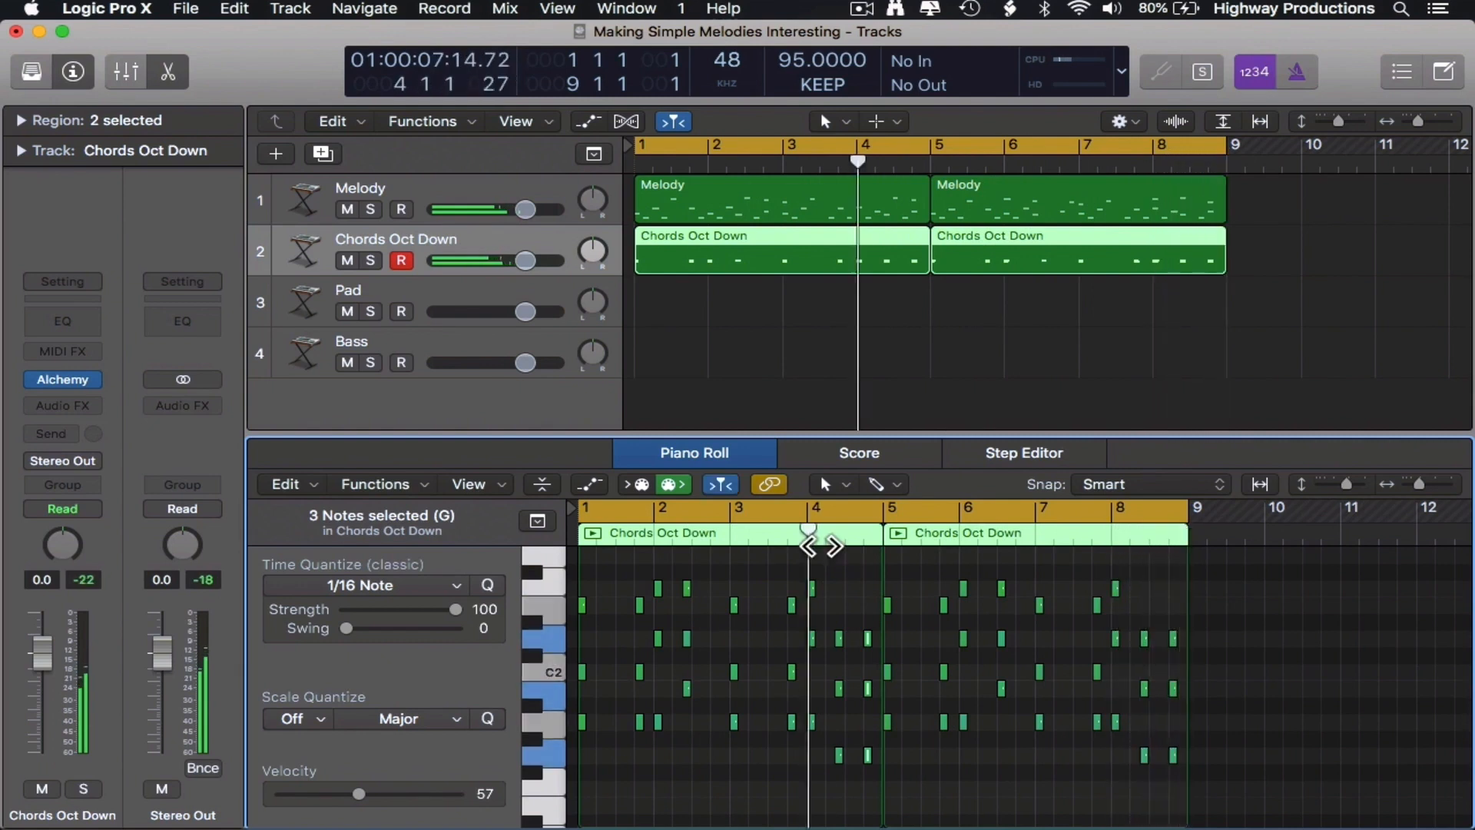
pyautogui.press('space')
pyautogui.click(836, 592)
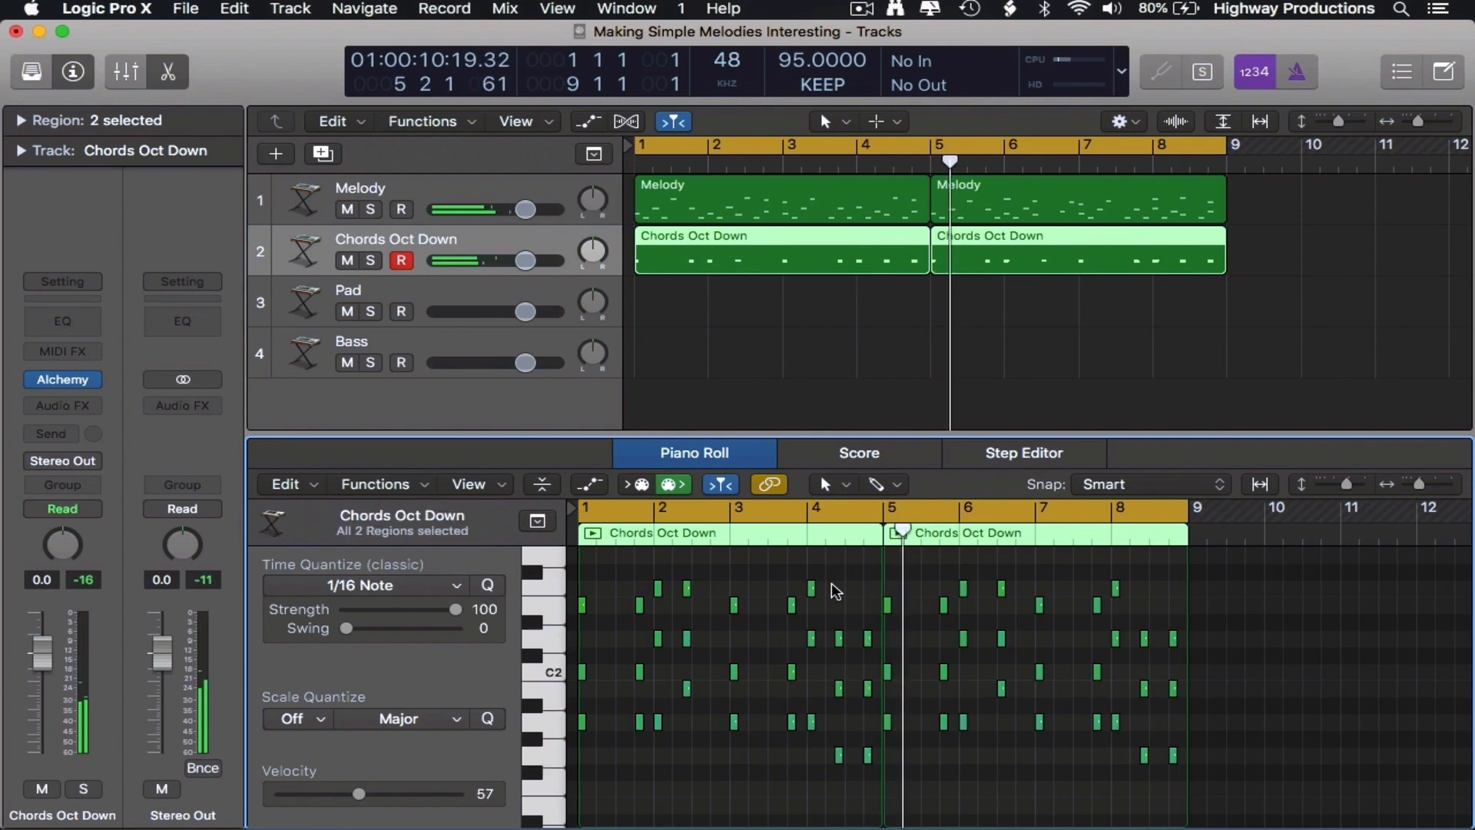
# Return to the start and copy the first Chords Oct Down region onto the Pad track at bar 1
pyautogui.press('Return')
pyautogui.click(475, 292)
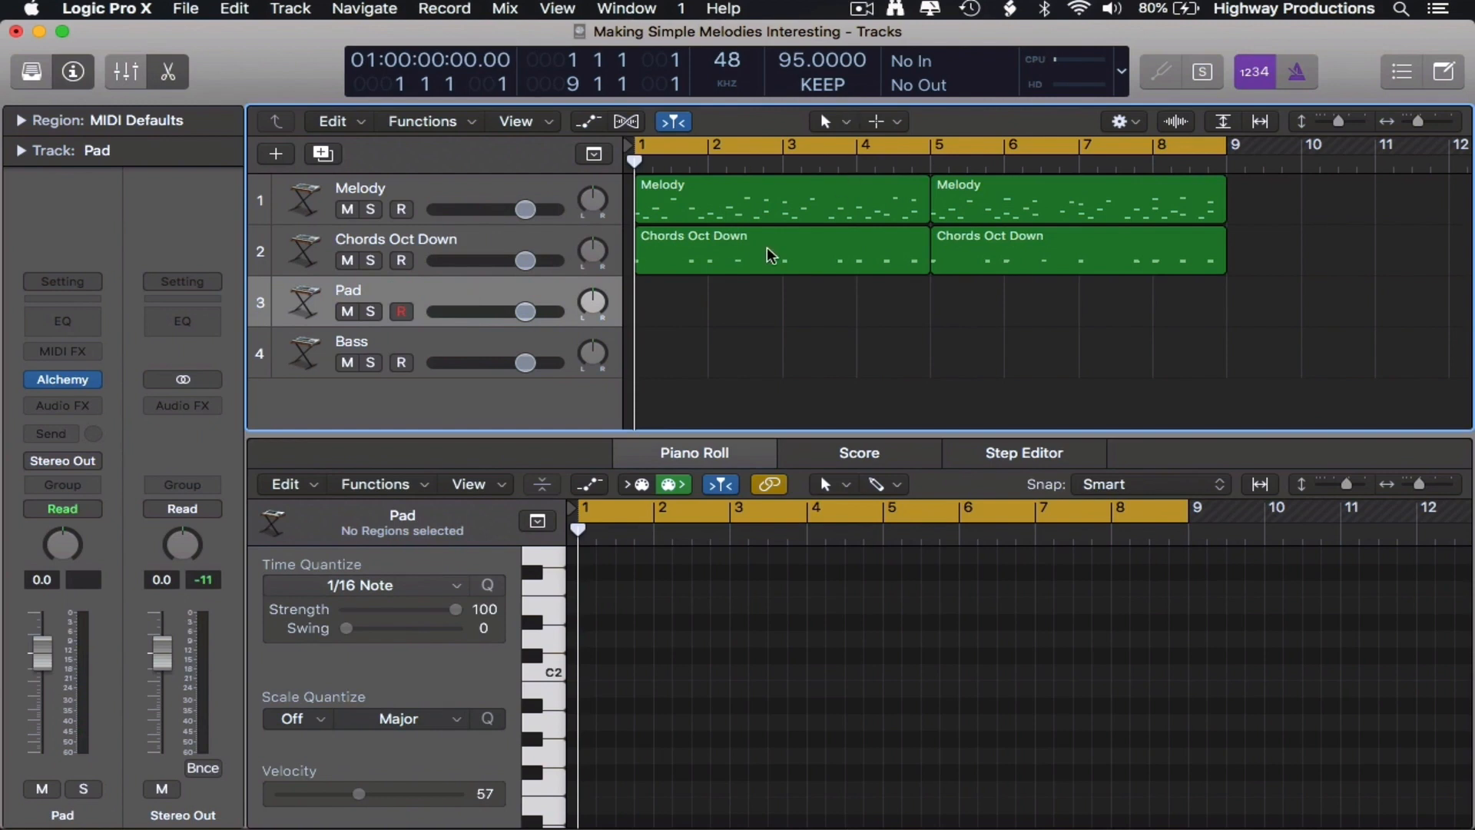
pyautogui.keyDown('alt'); pyautogui.moveTo(765, 247); pyautogui.dragTo(764, 297); pyautogui.keyUp('alt')
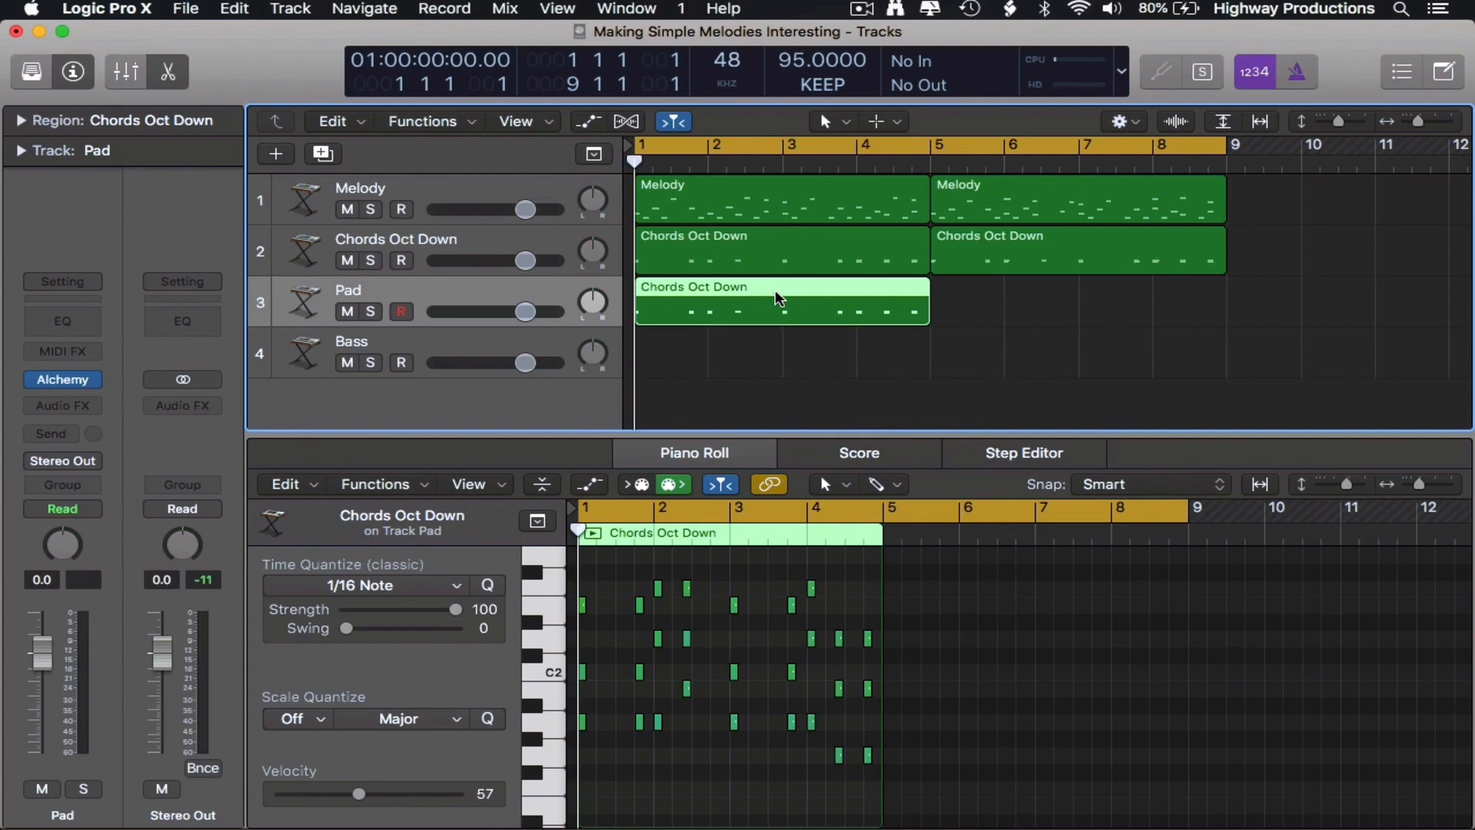
# Extend all notes of the Pad track's region with Force Legato, shortening overlapped notes, and play it back
pyautogui.moveTo(1136, 787); pyautogui.dragTo(545, 527)
pyautogui.press('z')
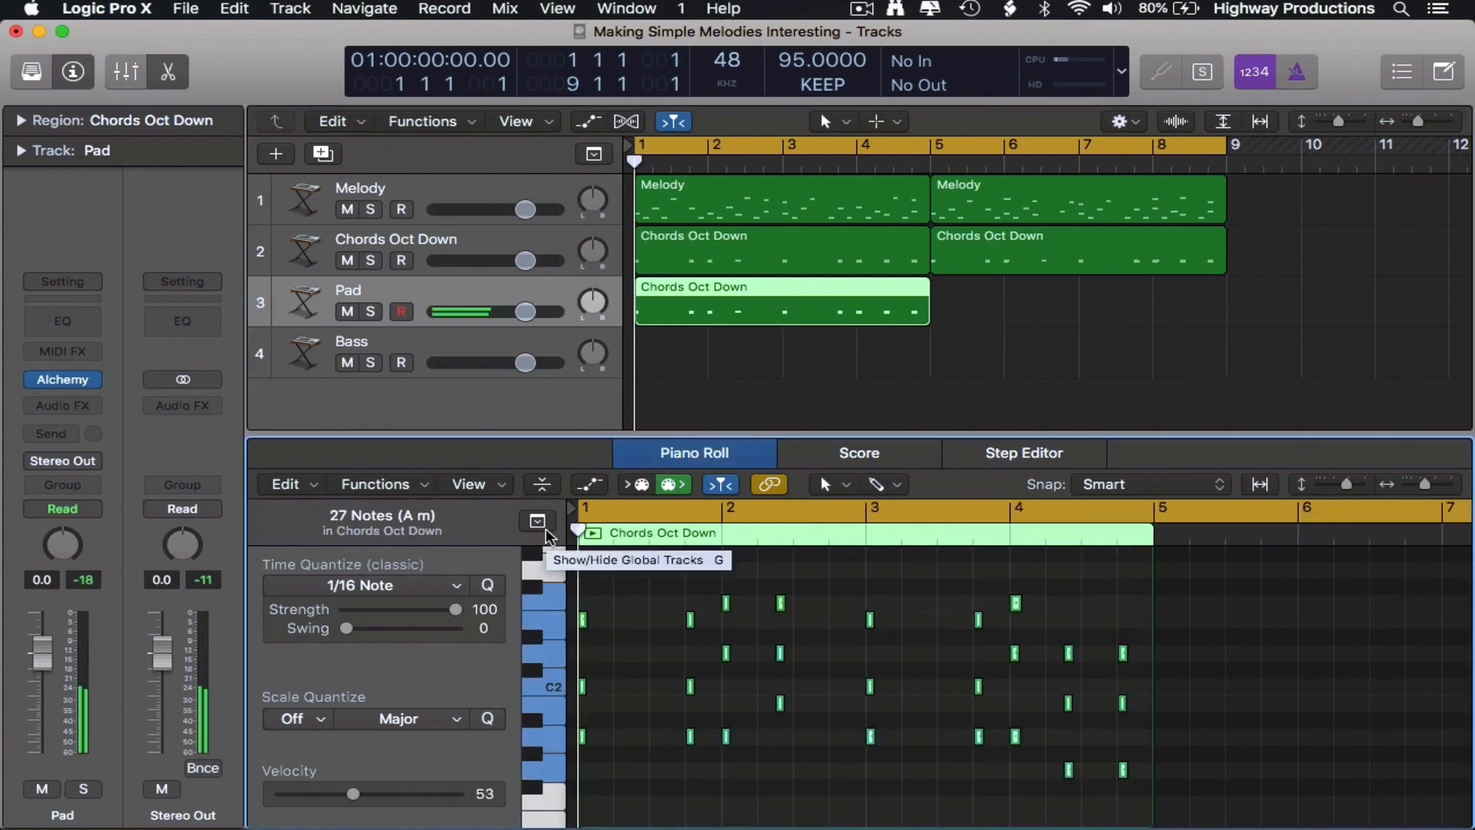
pyautogui.hotkey('shift', '\\')
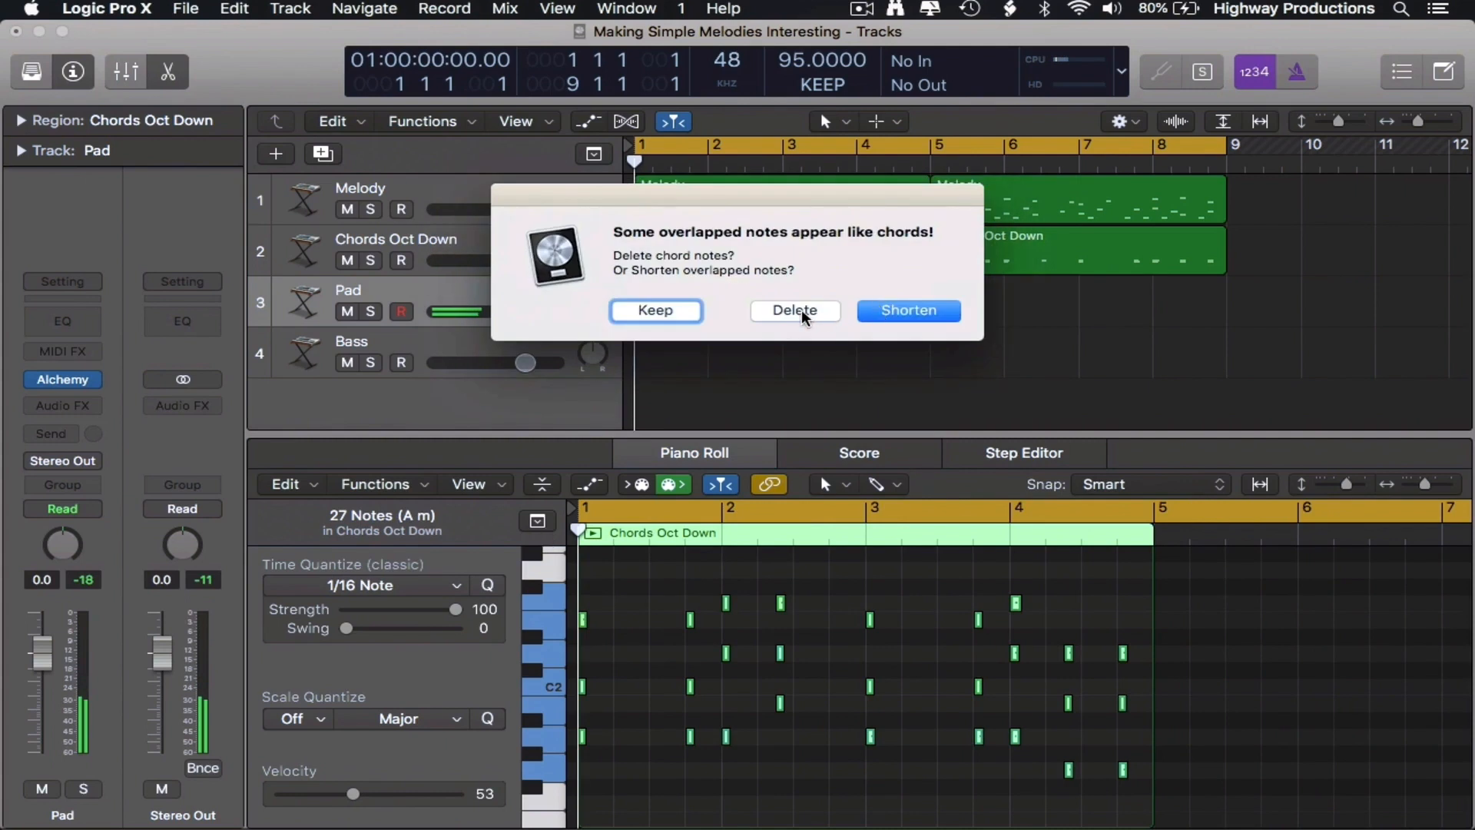
pyautogui.click(887, 309)
pyautogui.click(674, 584)
pyautogui.press('space')
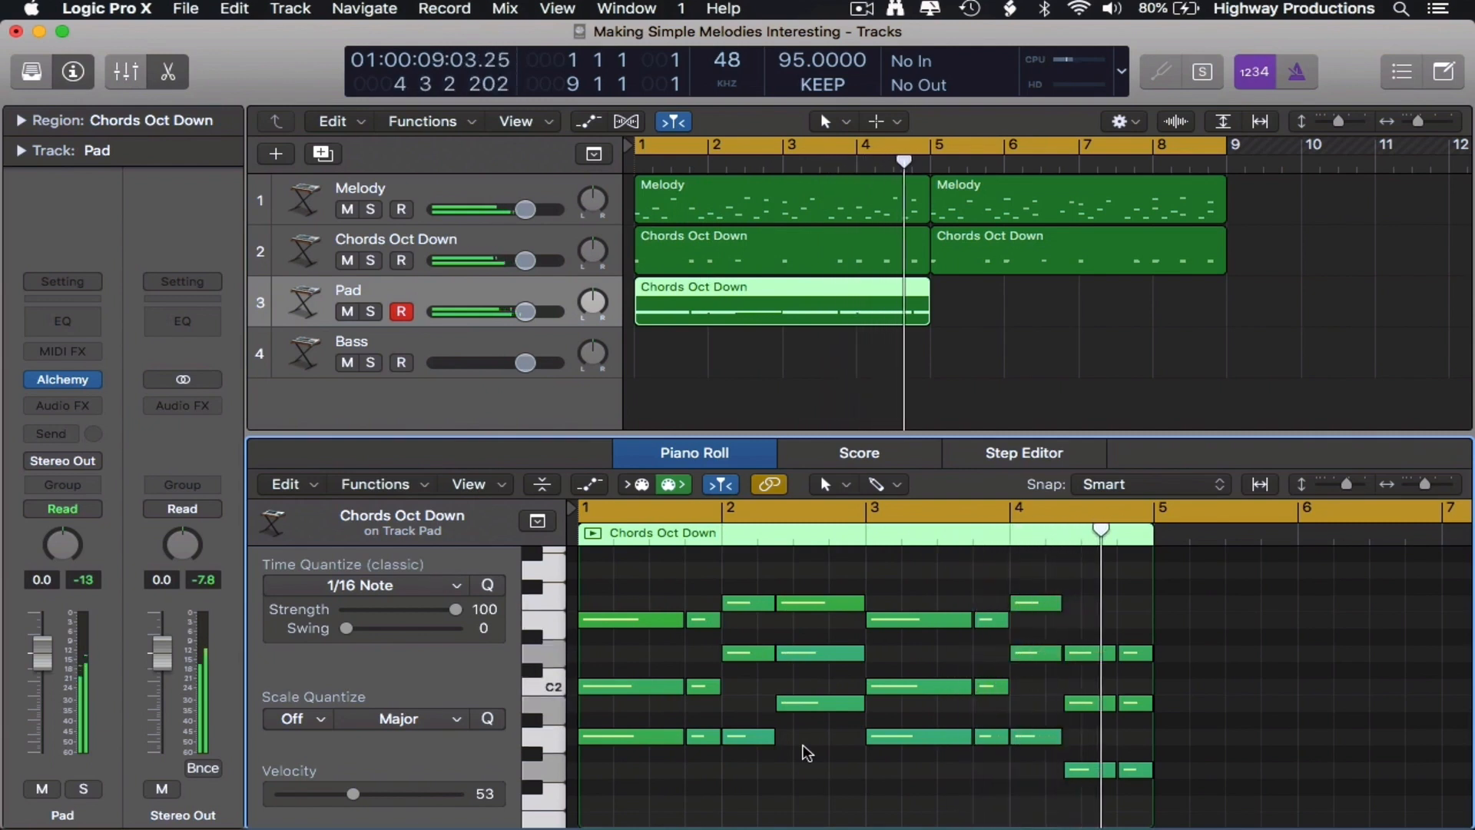
pyautogui.press('space')
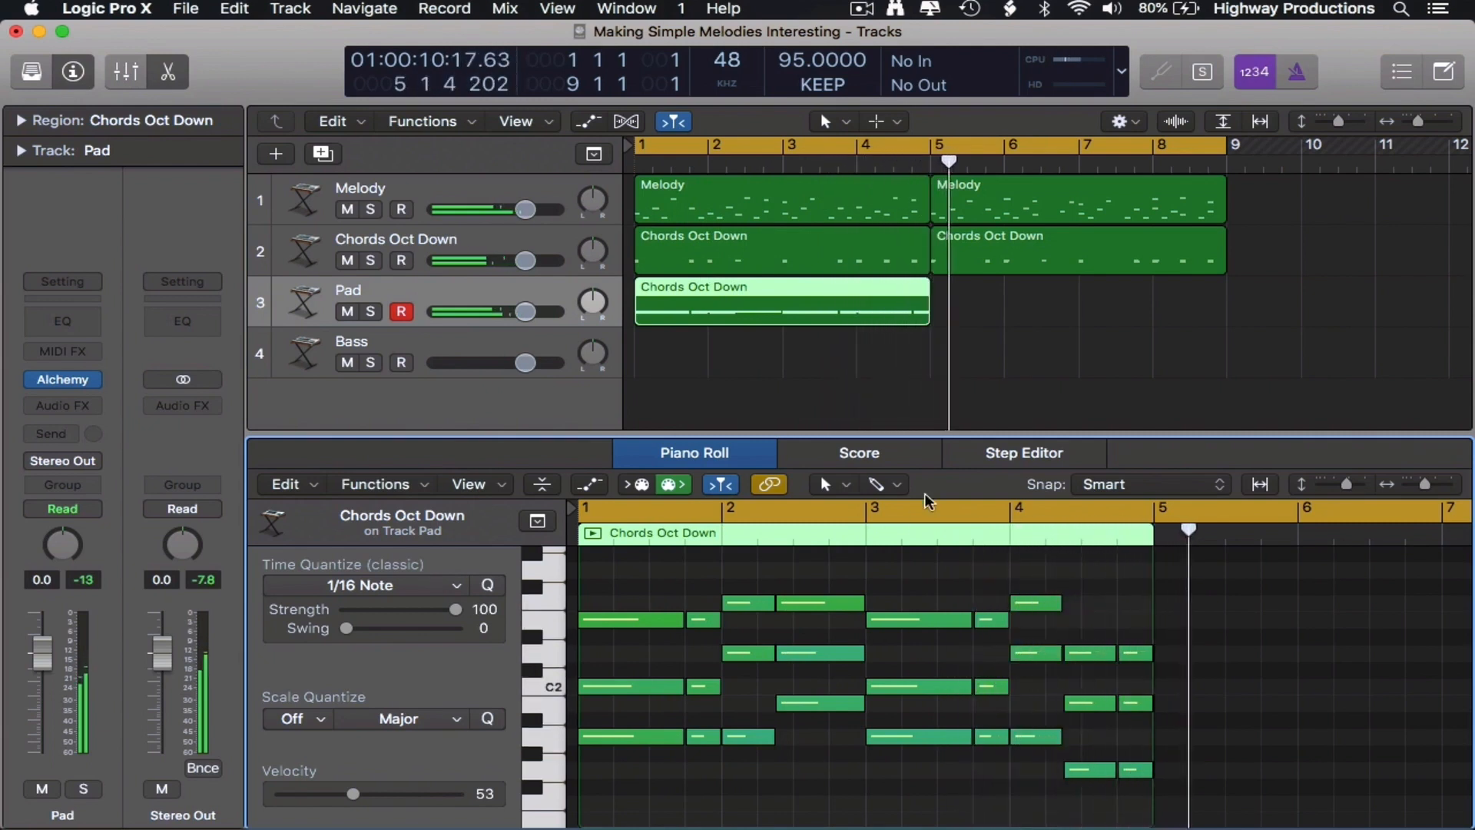
# Transpose all notes of the Pad track's region up one octave and play from the start
pyautogui.press('super+a')
pyautogui.scroll(-5, 1017, 638)
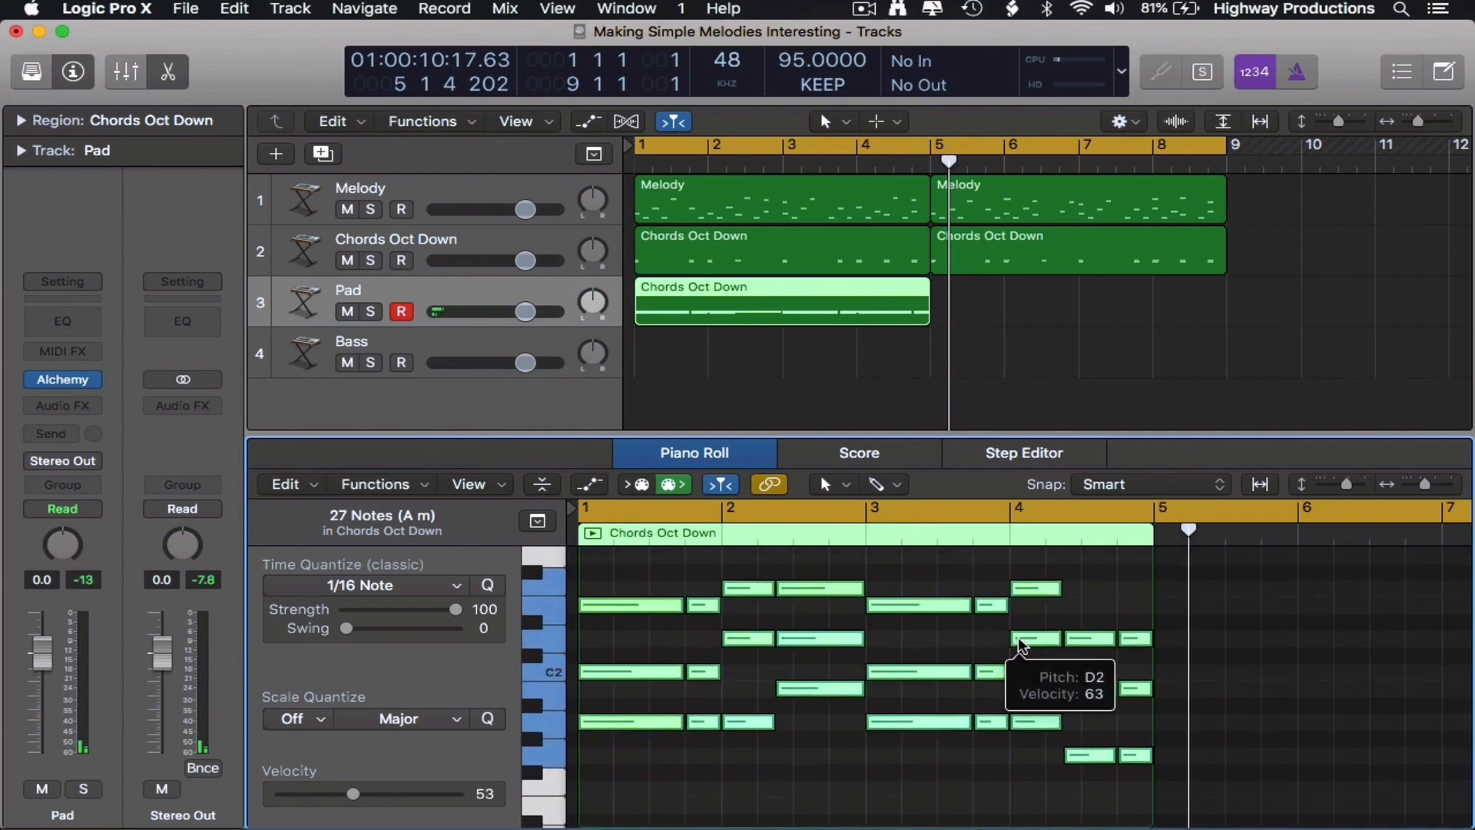
pyautogui.hotkey('shift', 'alt', 'Up')
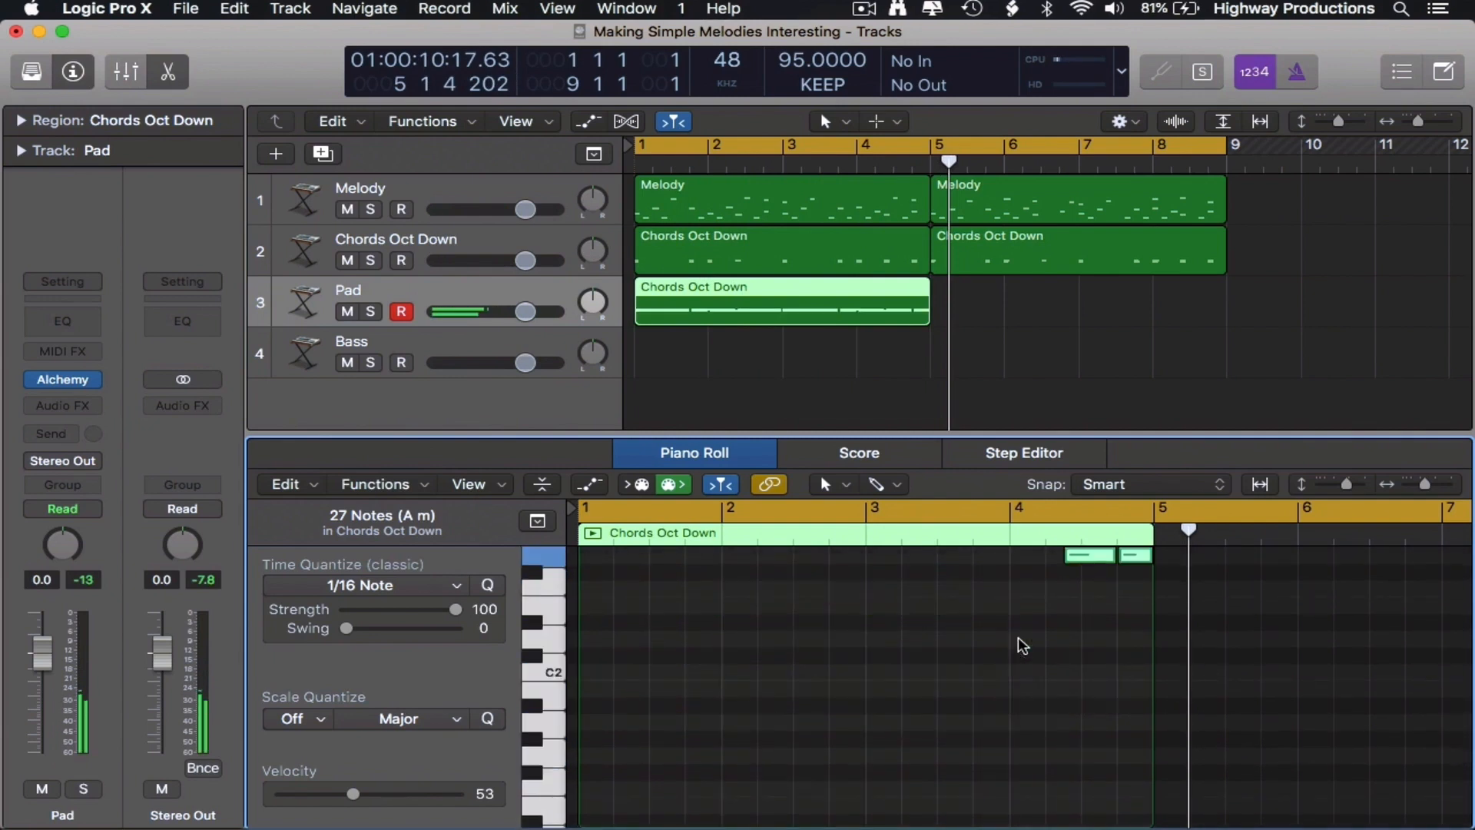
pyautogui.scroll(5, 1019, 639)
pyautogui.scroll(2, 1021, 645)
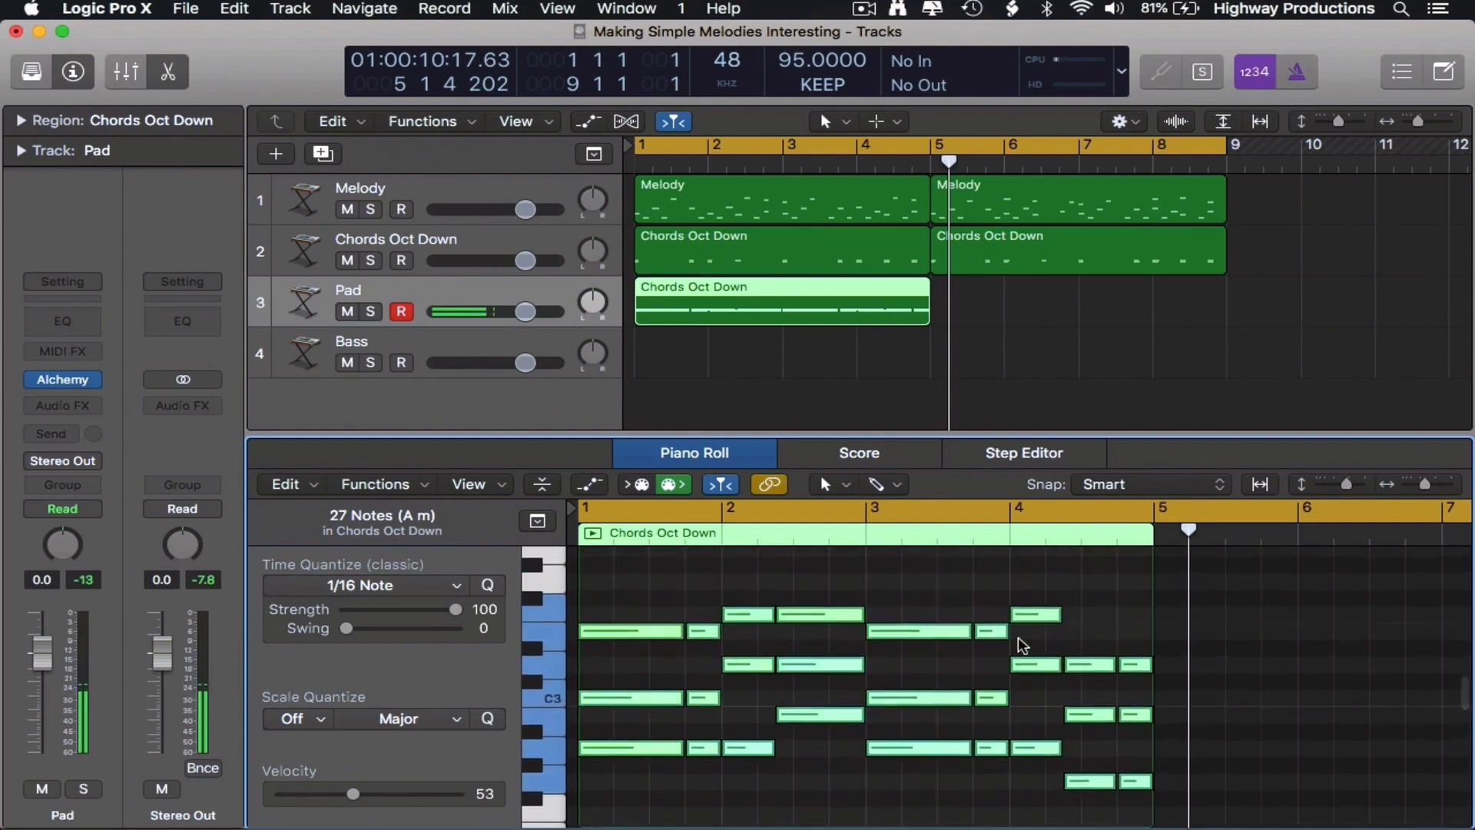
pyautogui.press('Return')
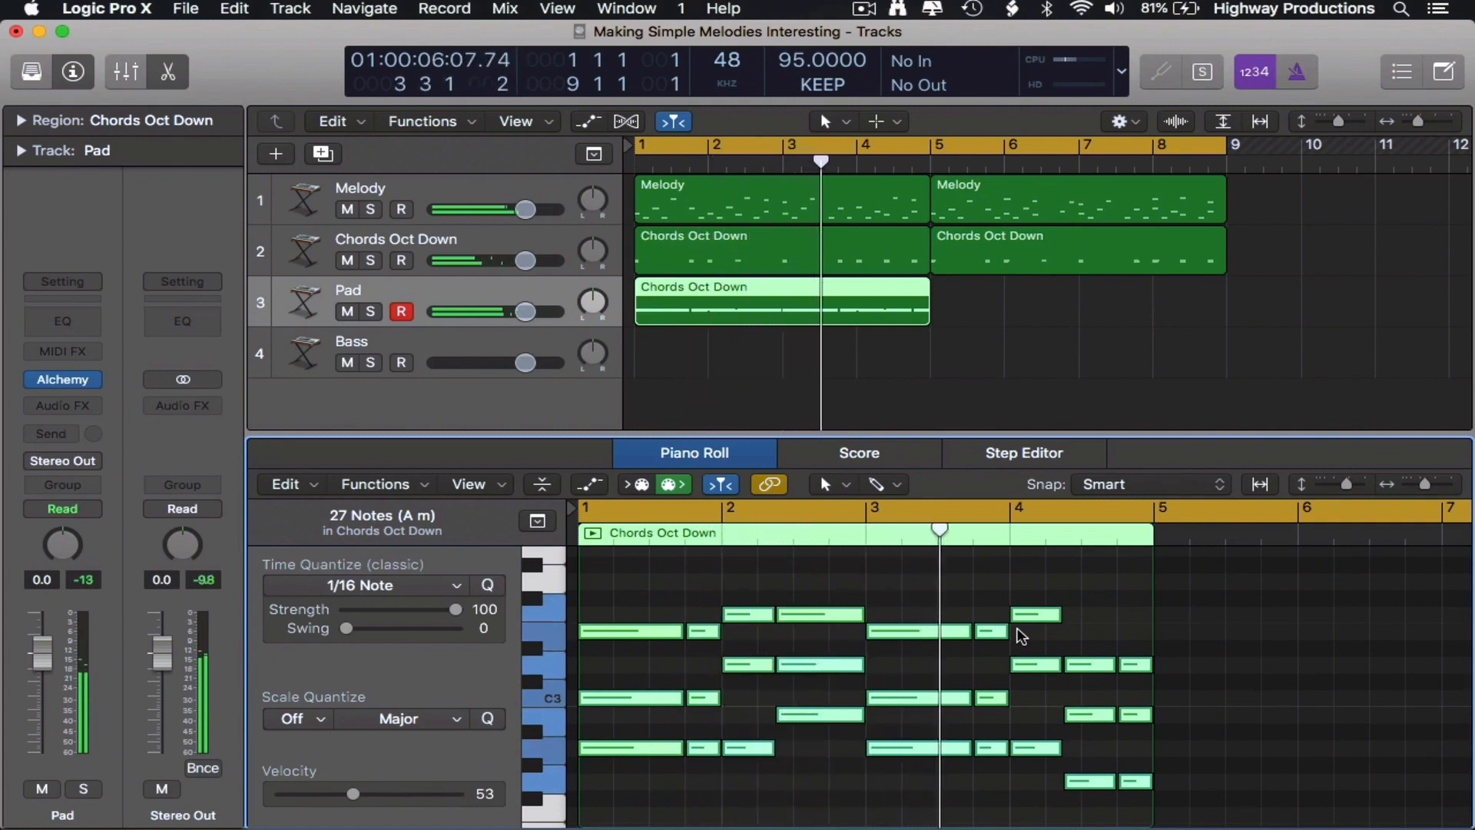
pyautogui.hotkey('alt', 'shift', 'n')
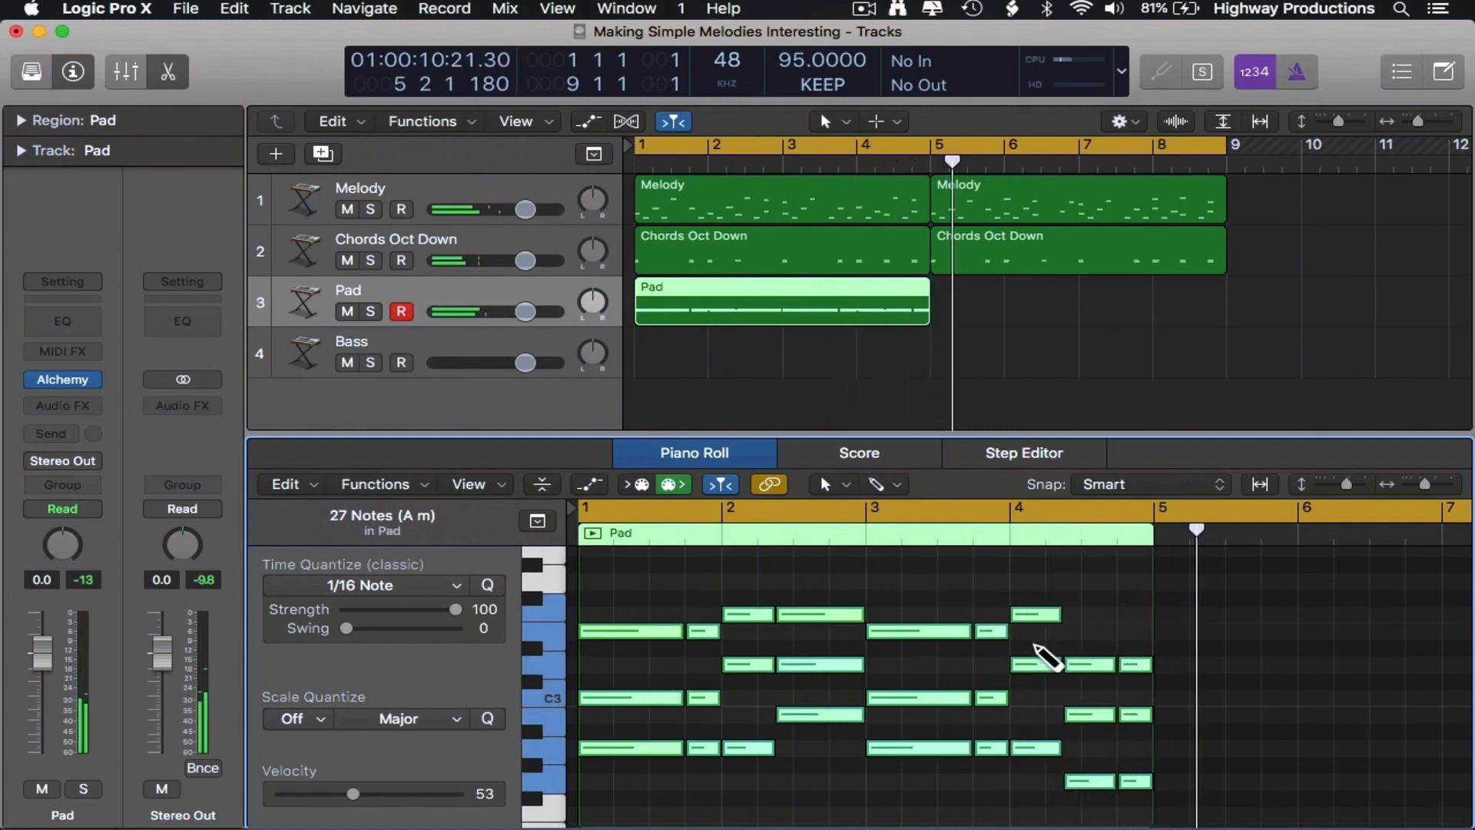
pyautogui.press('super+z')
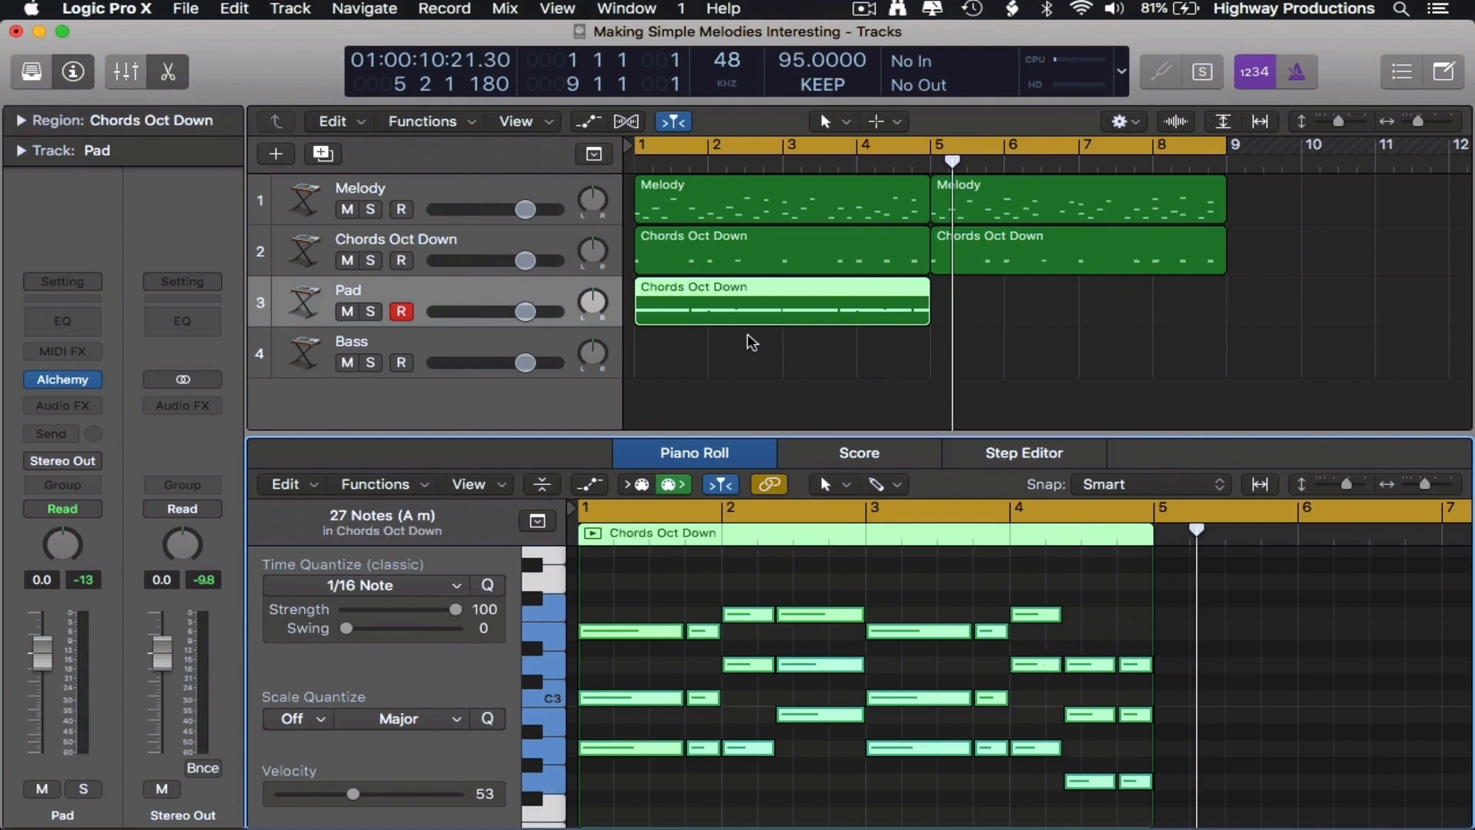
pyautogui.click(754, 250)
pyautogui.click(749, 303)
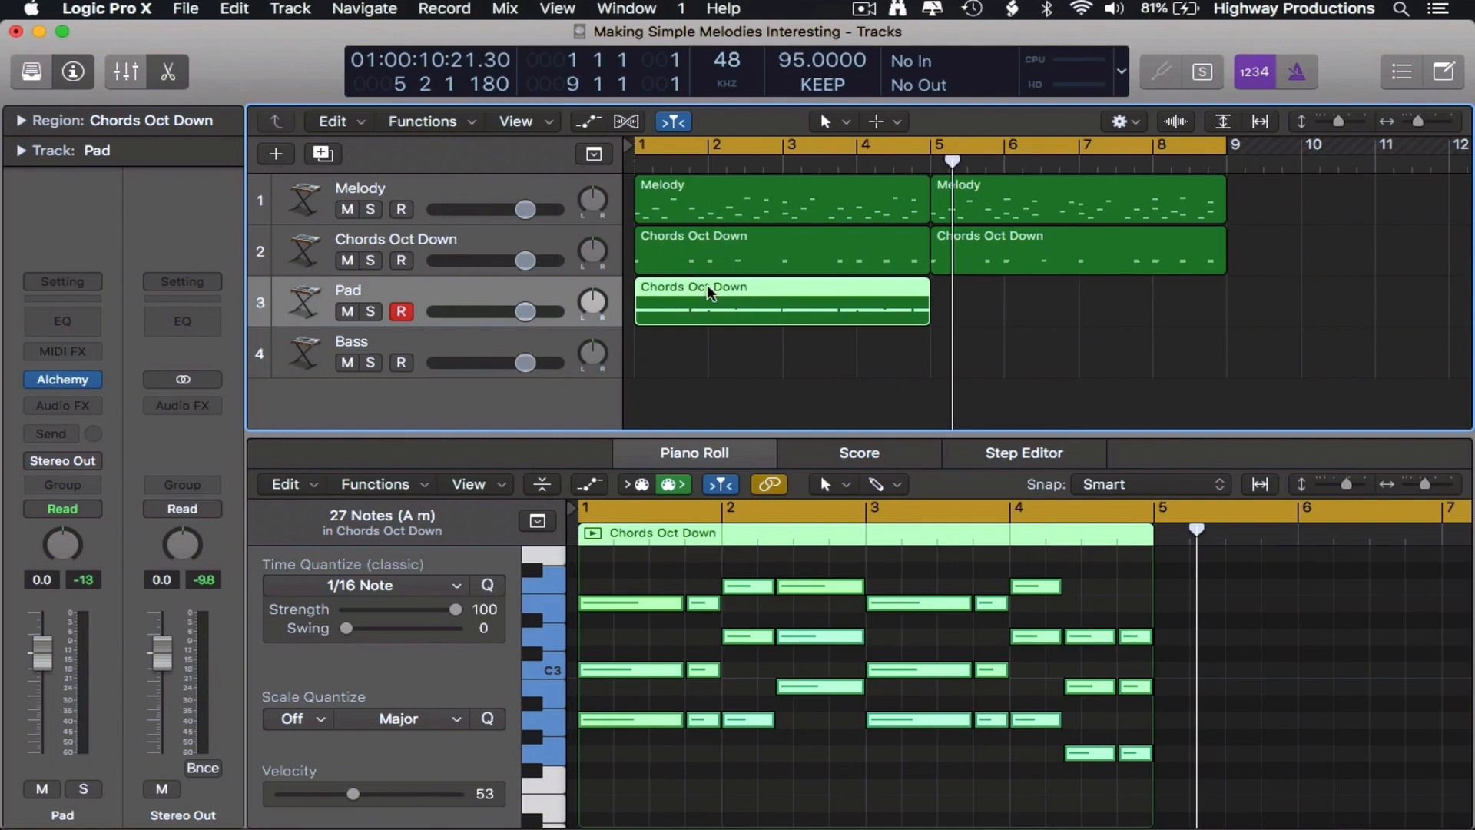
# Name the Pad track's region after its track, repeat it once at bar 5 and deselect it
pyautogui.click(971, 311)
pyautogui.click(885, 307)
pyautogui.hotkey('alt', 'shift', 'n')
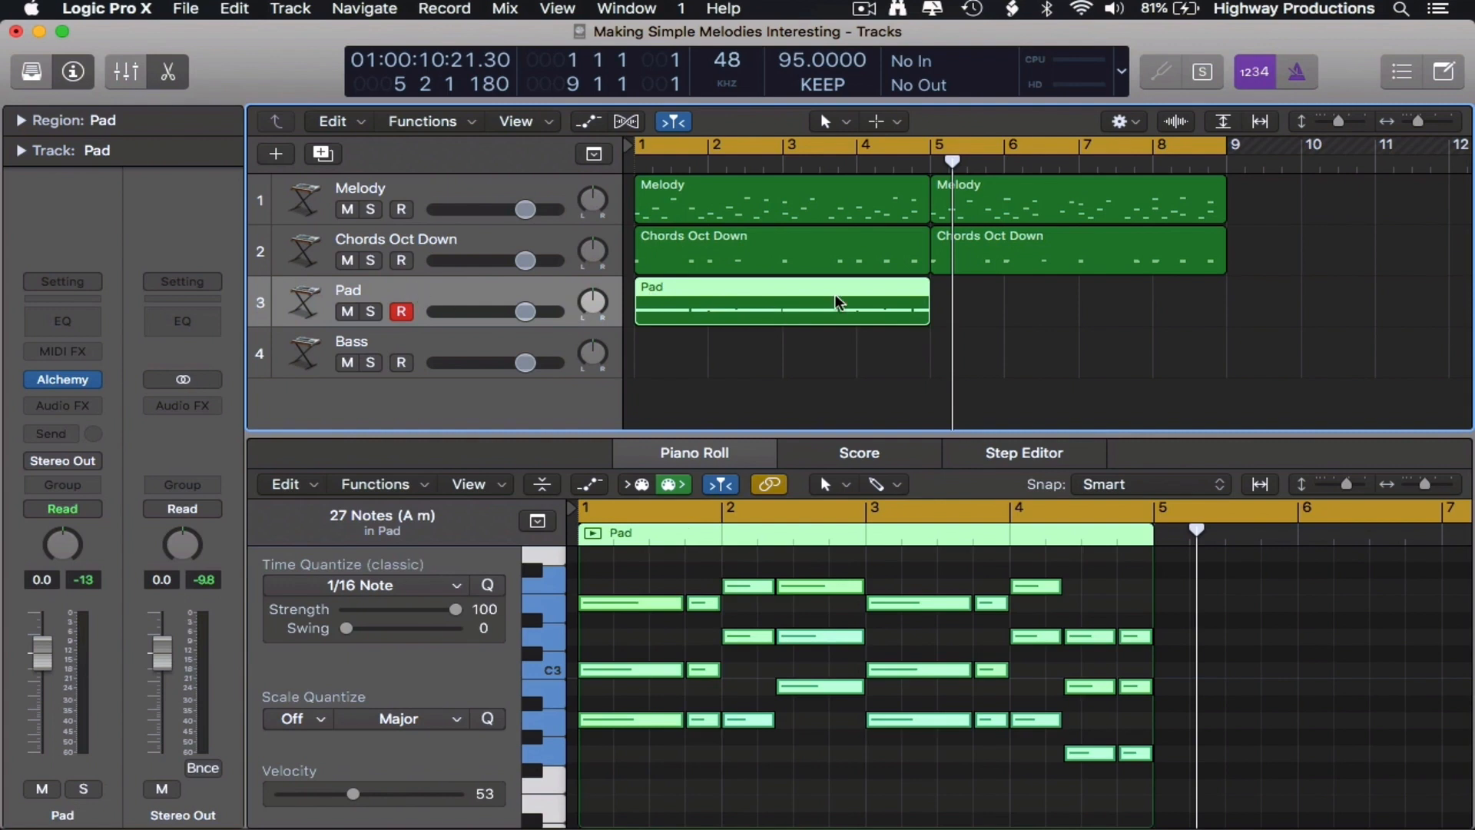
pyautogui.press('super+r')
pyautogui.press('Return')
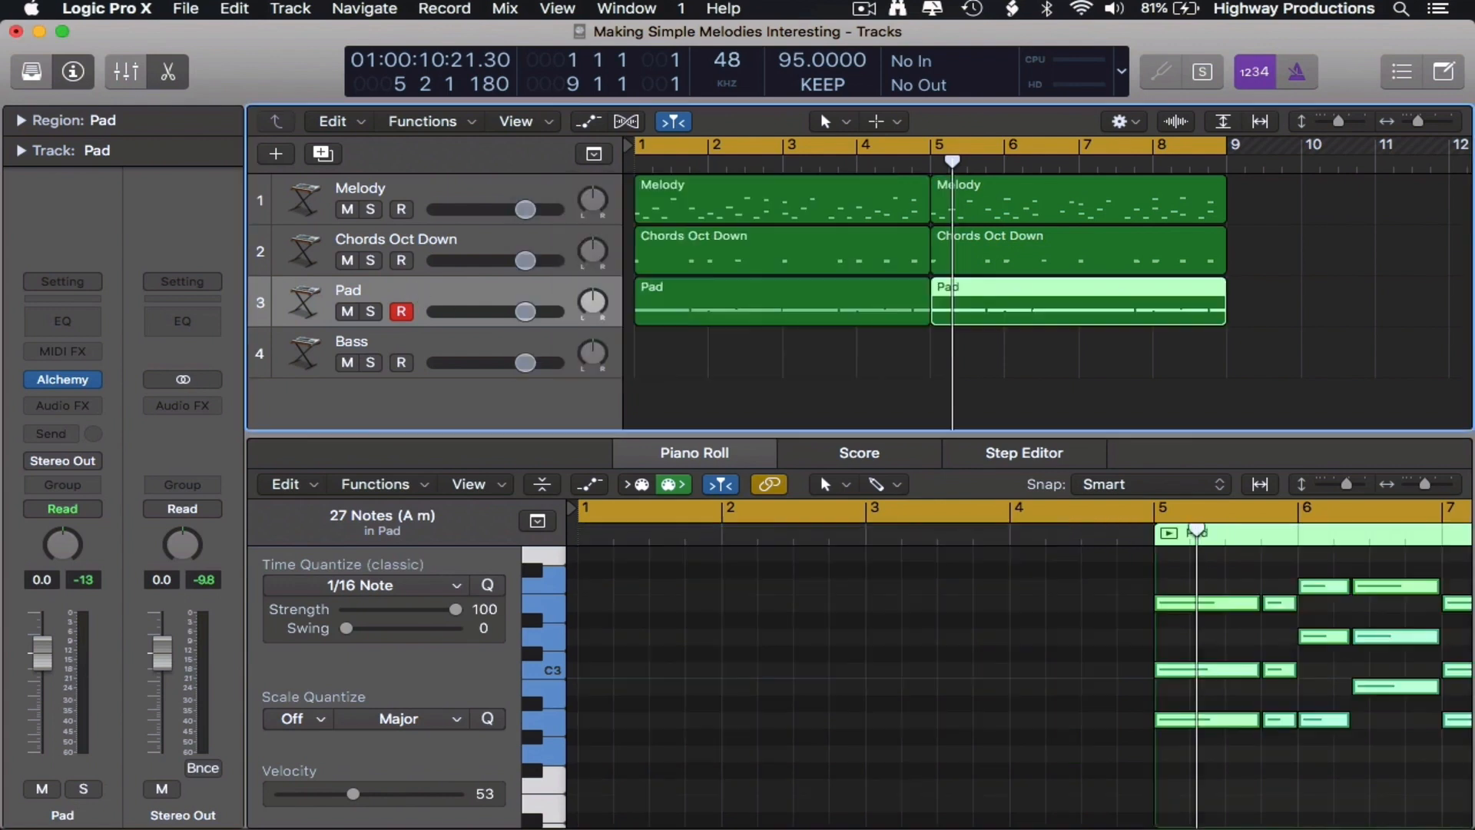
pyautogui.click(1140, 365)
# Set the Pad track's volume to about -4.7 dB, slightly lower the Melody track's volume and play the mix
pyautogui.press('space')
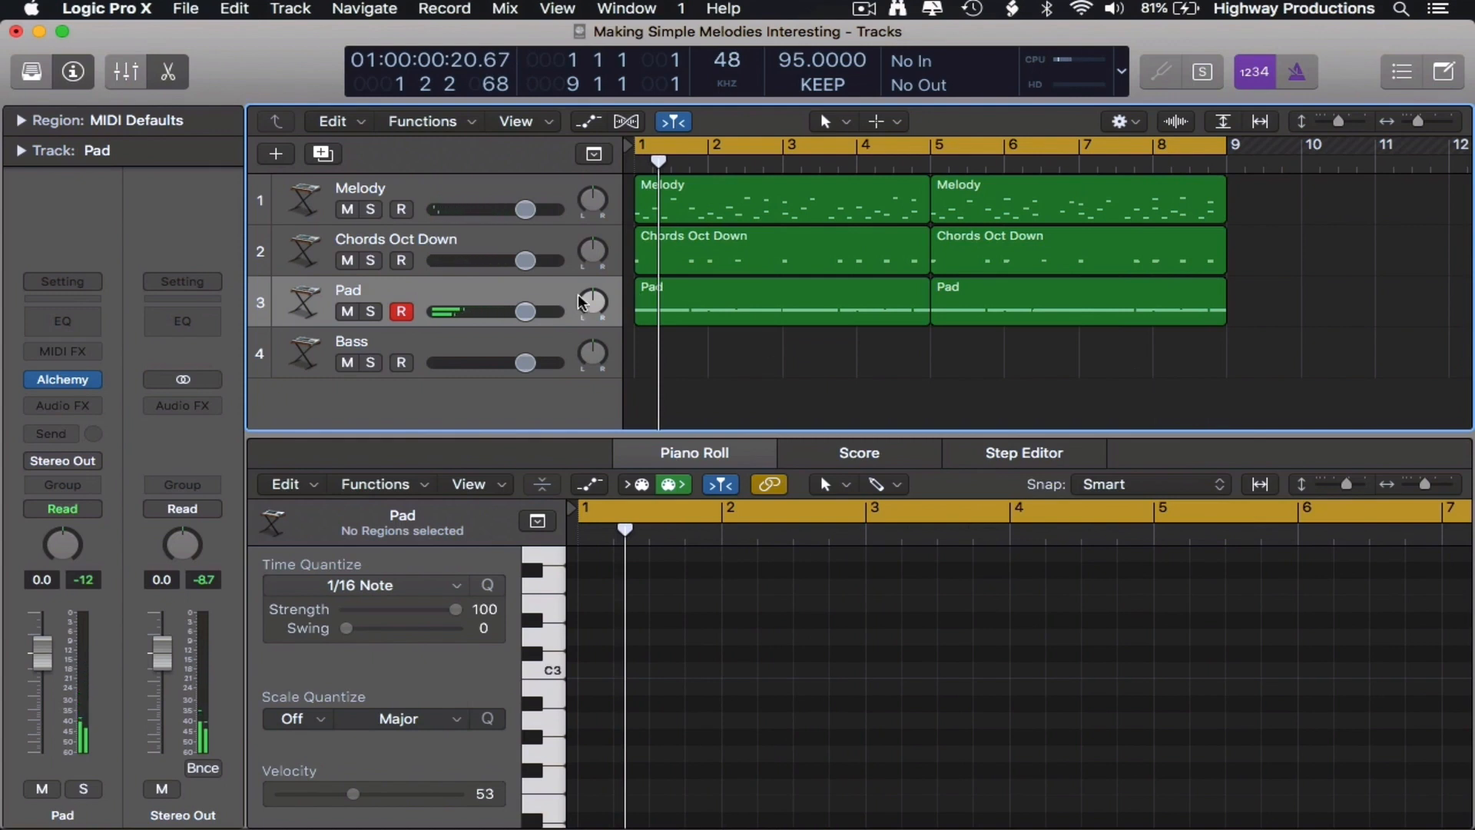
pyautogui.click(526, 311)
pyautogui.moveTo(508, 311); pyautogui.dragTo(499, 311)
pyautogui.click(526, 209)
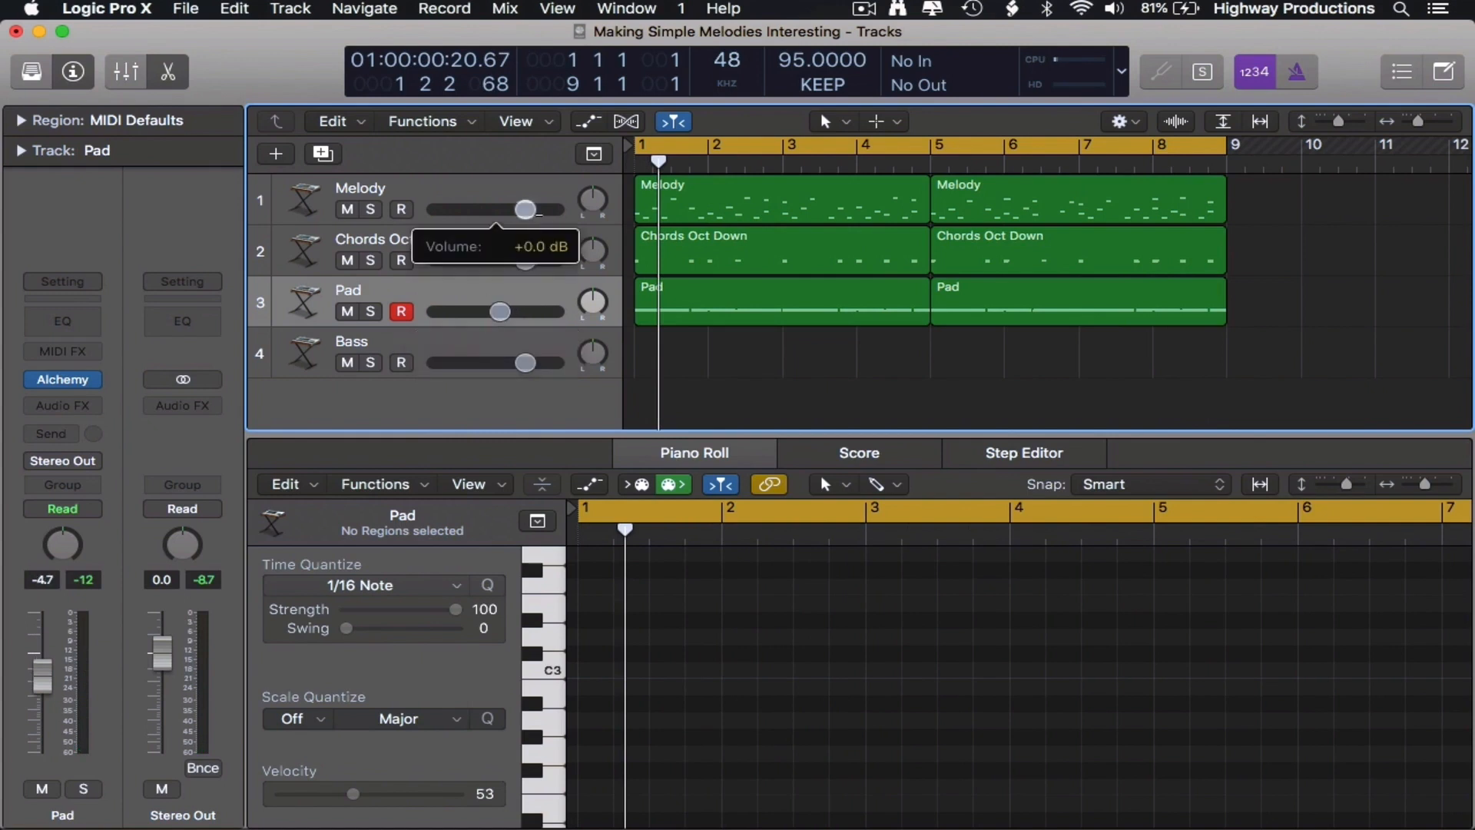
pyautogui.moveTo(515, 209); pyautogui.dragTo(513, 209)
pyautogui.press('space')
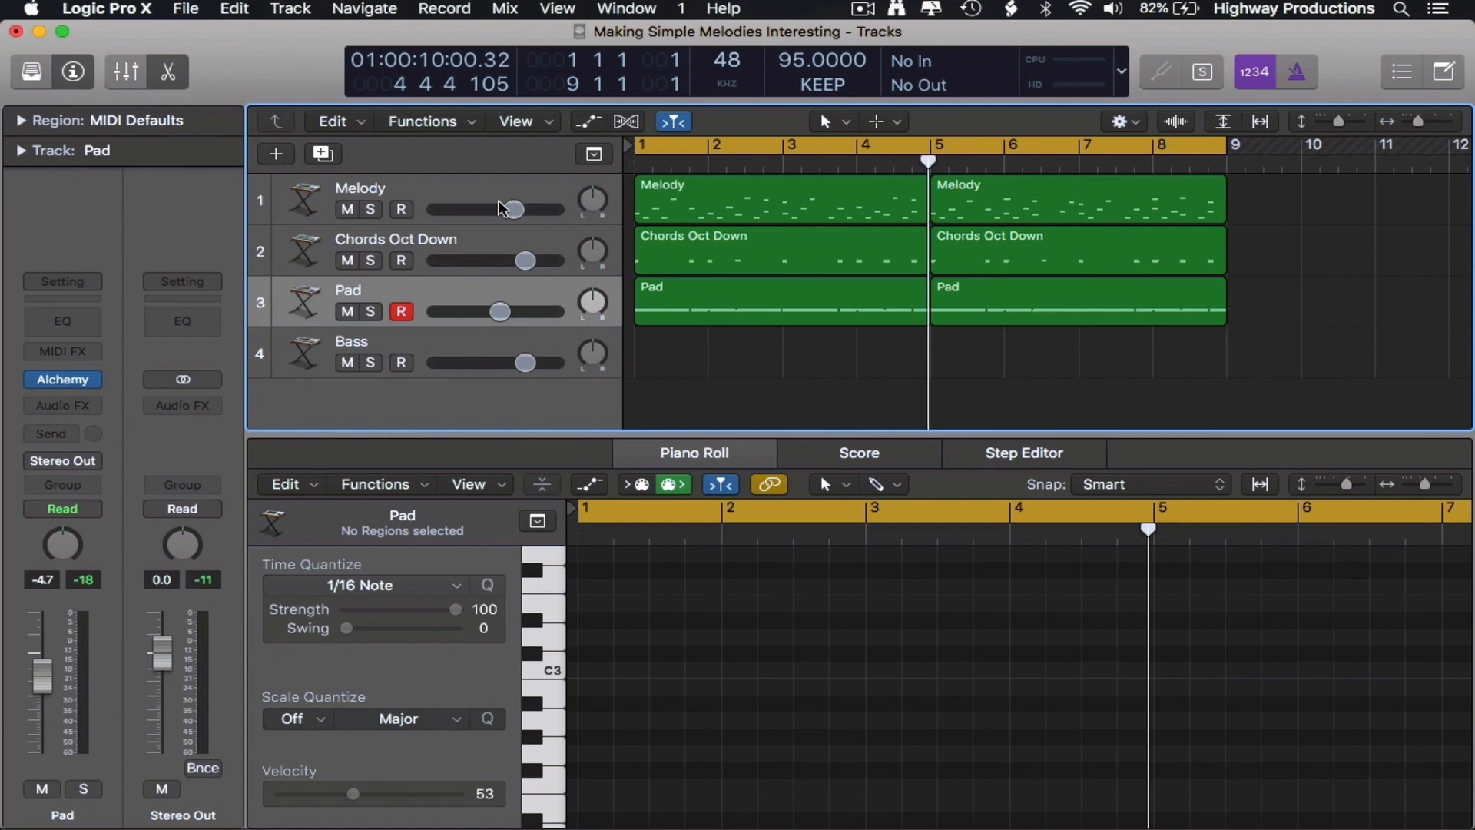
# Record a simple bass line on the Bass track using the Pad chords as reference, and trim its region to bars 1 through 4
pyautogui.click(832, 367)
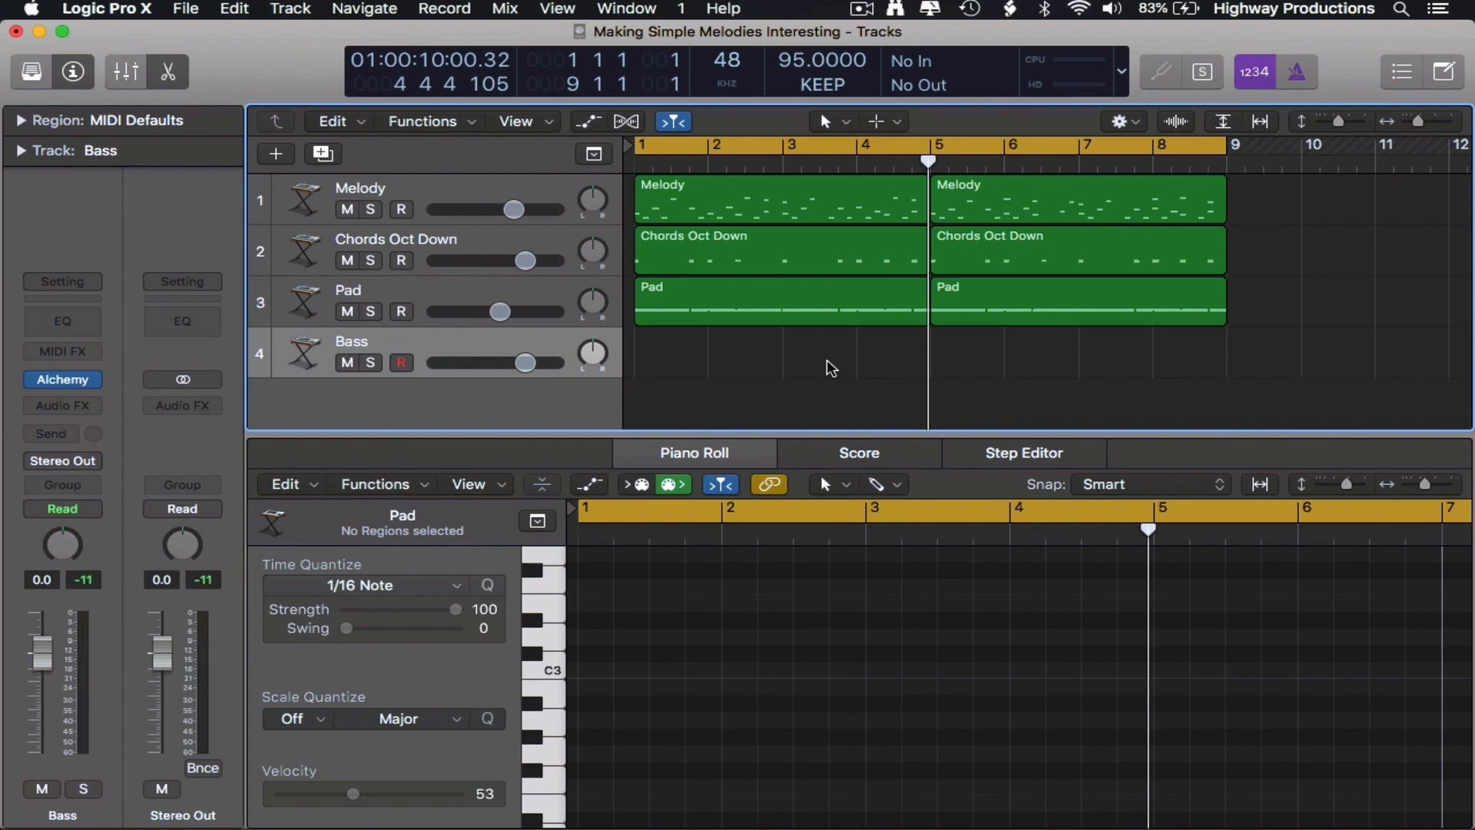
pyautogui.click(776, 292)
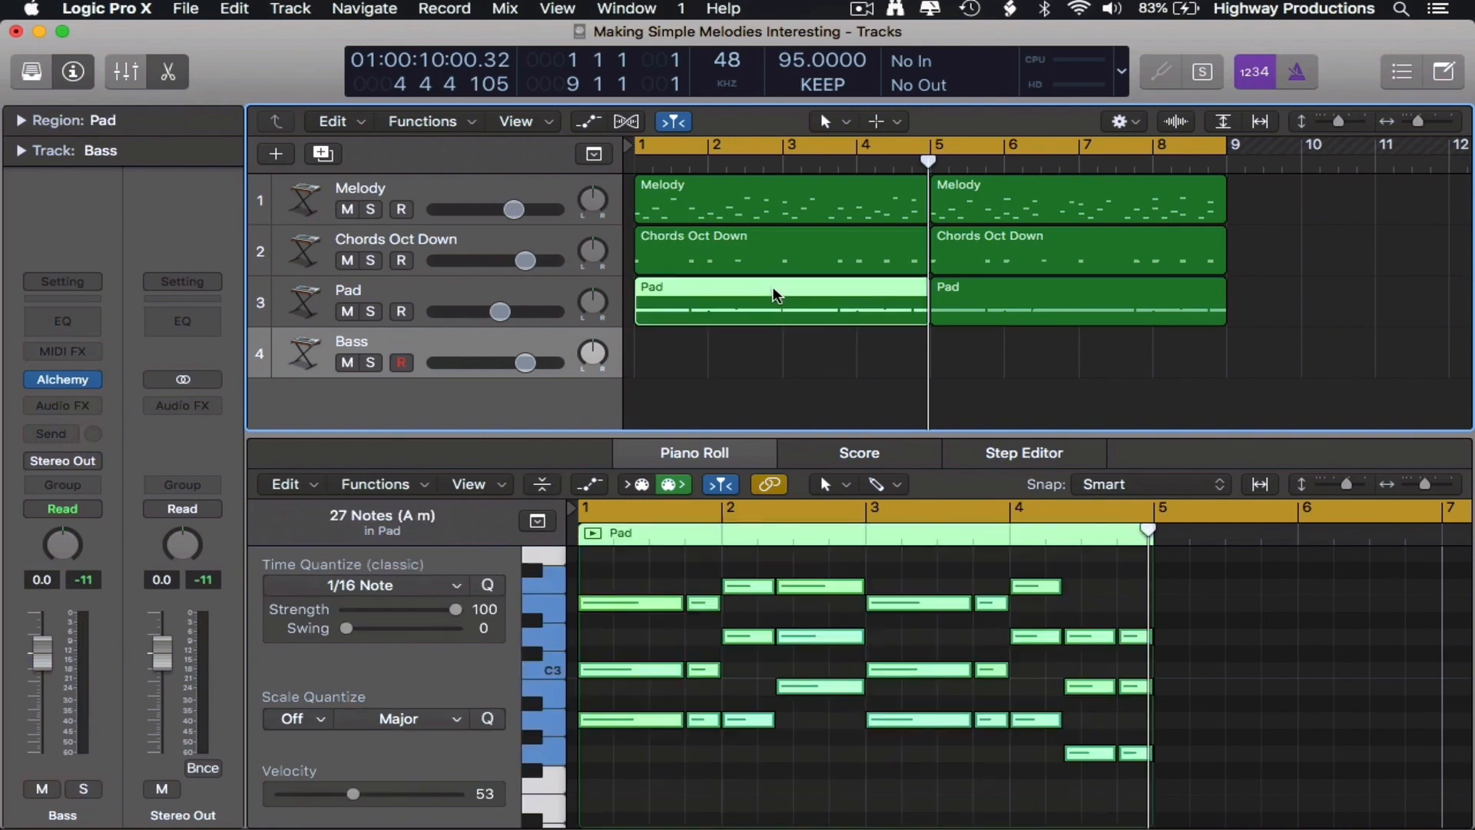
pyautogui.click(776, 375)
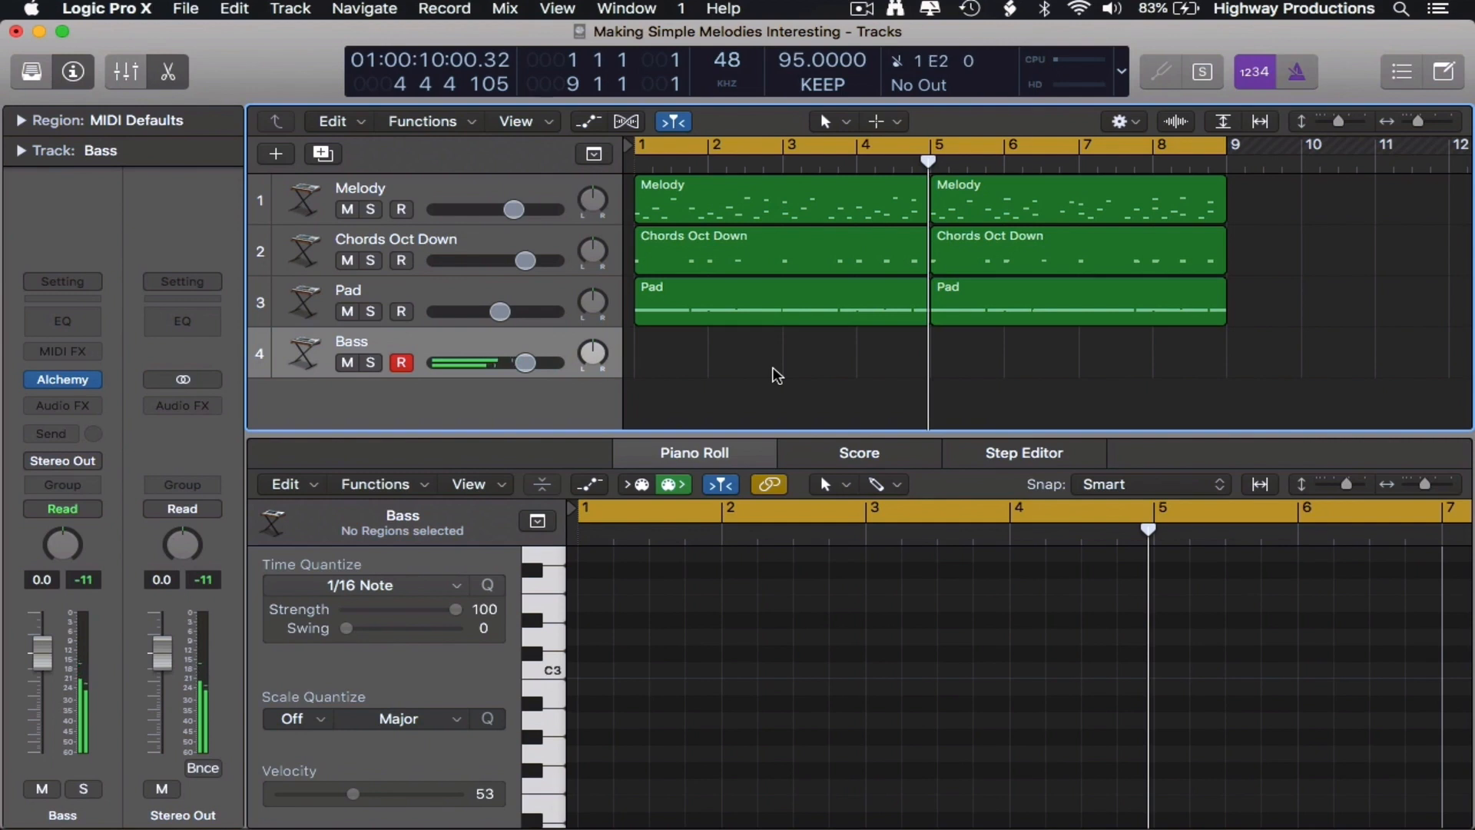
pyautogui.press('Return')
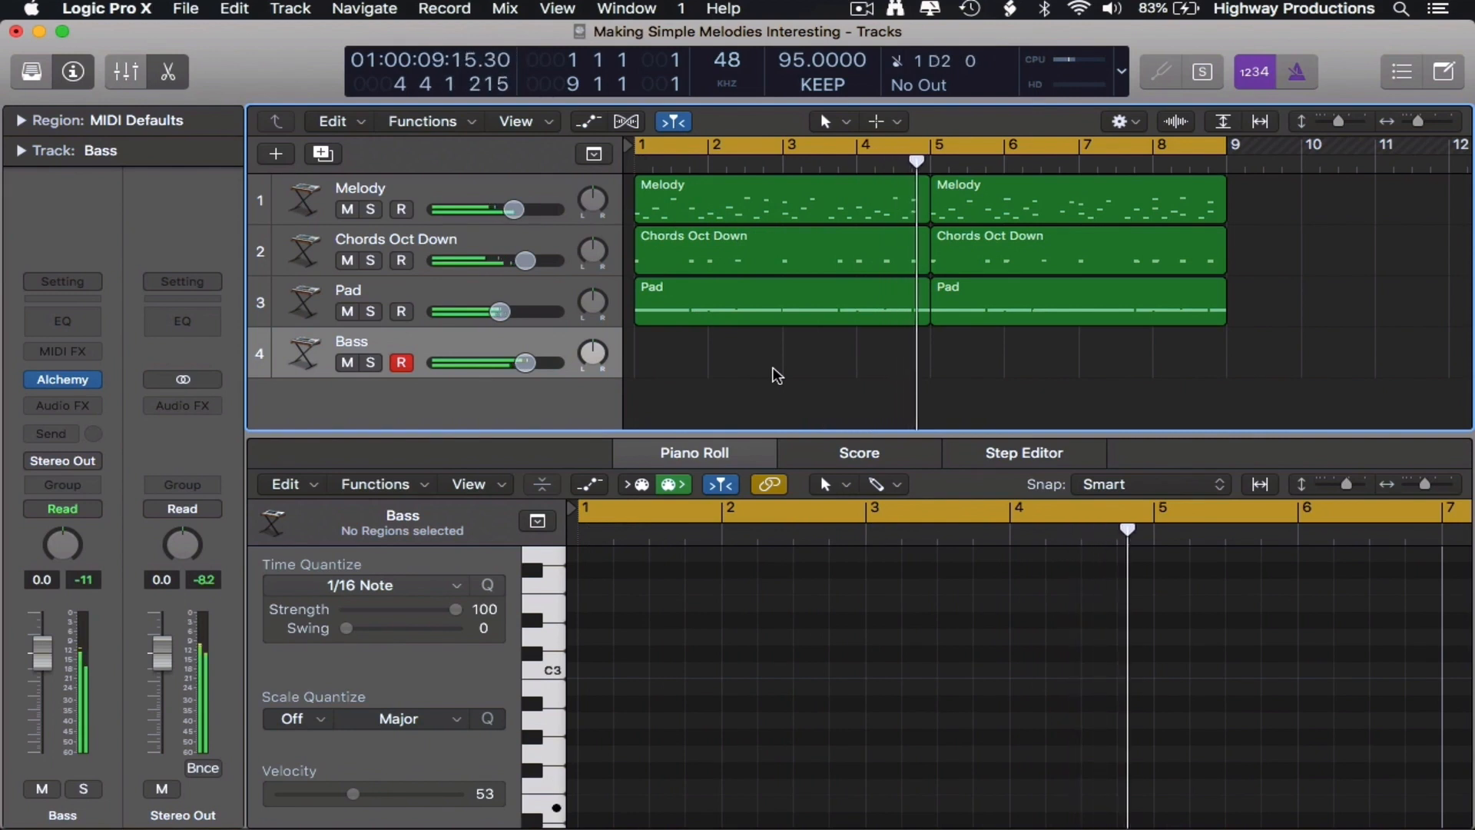
pyautogui.moveTo(997, 373); pyautogui.dragTo(927, 371)
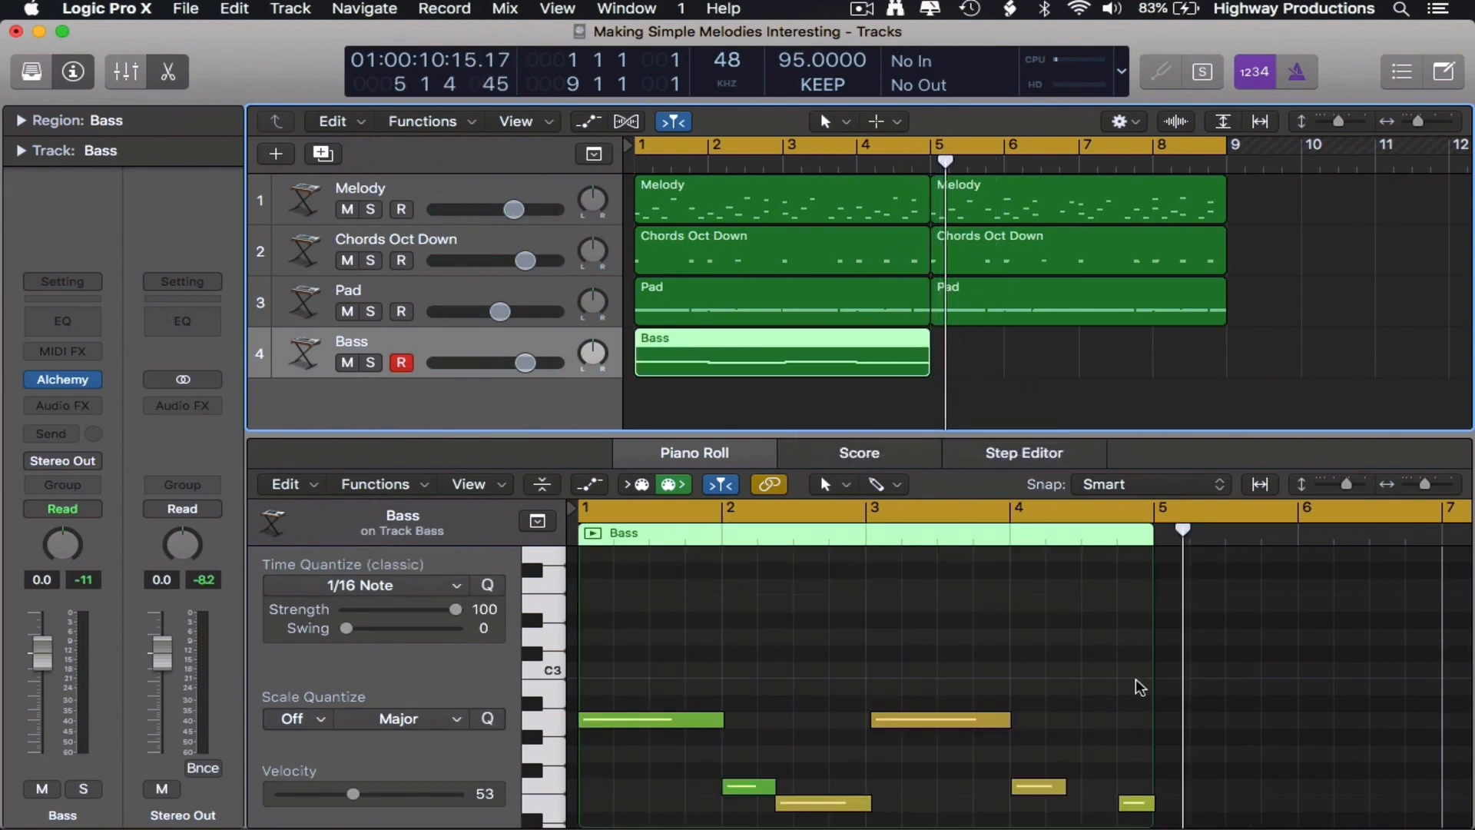
# Align the late bass notes in bars 3 and 4 to the grid and play the Bass region from the start
pyautogui.scroll(-3, 1135, 679)
pyautogui.moveTo(1181, 771); pyautogui.dragTo(658, 564)
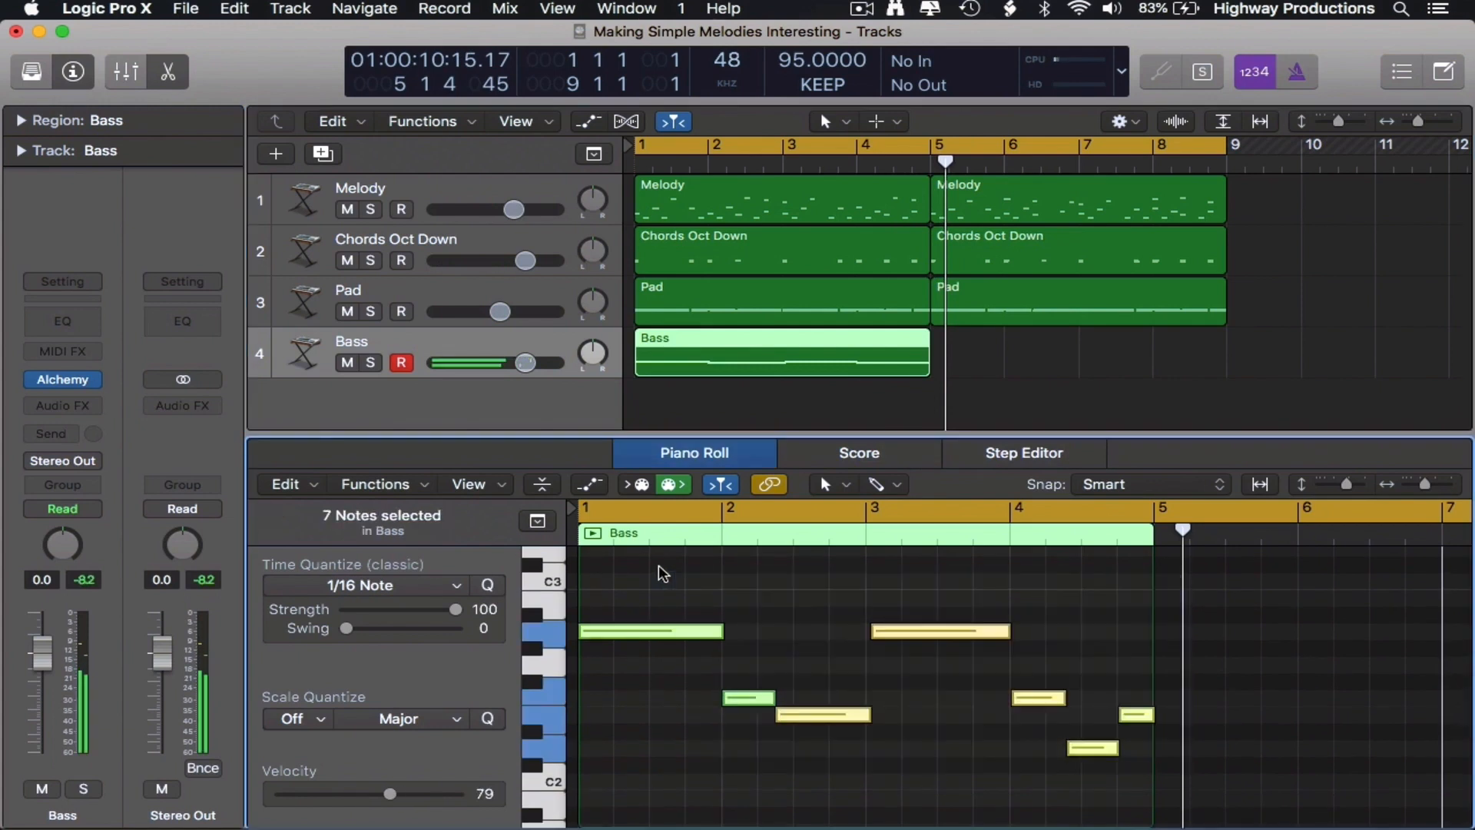
pyautogui.click(789, 612)
pyautogui.moveTo(891, 624); pyautogui.dragTo(882, 627)
pyautogui.click(1100, 620)
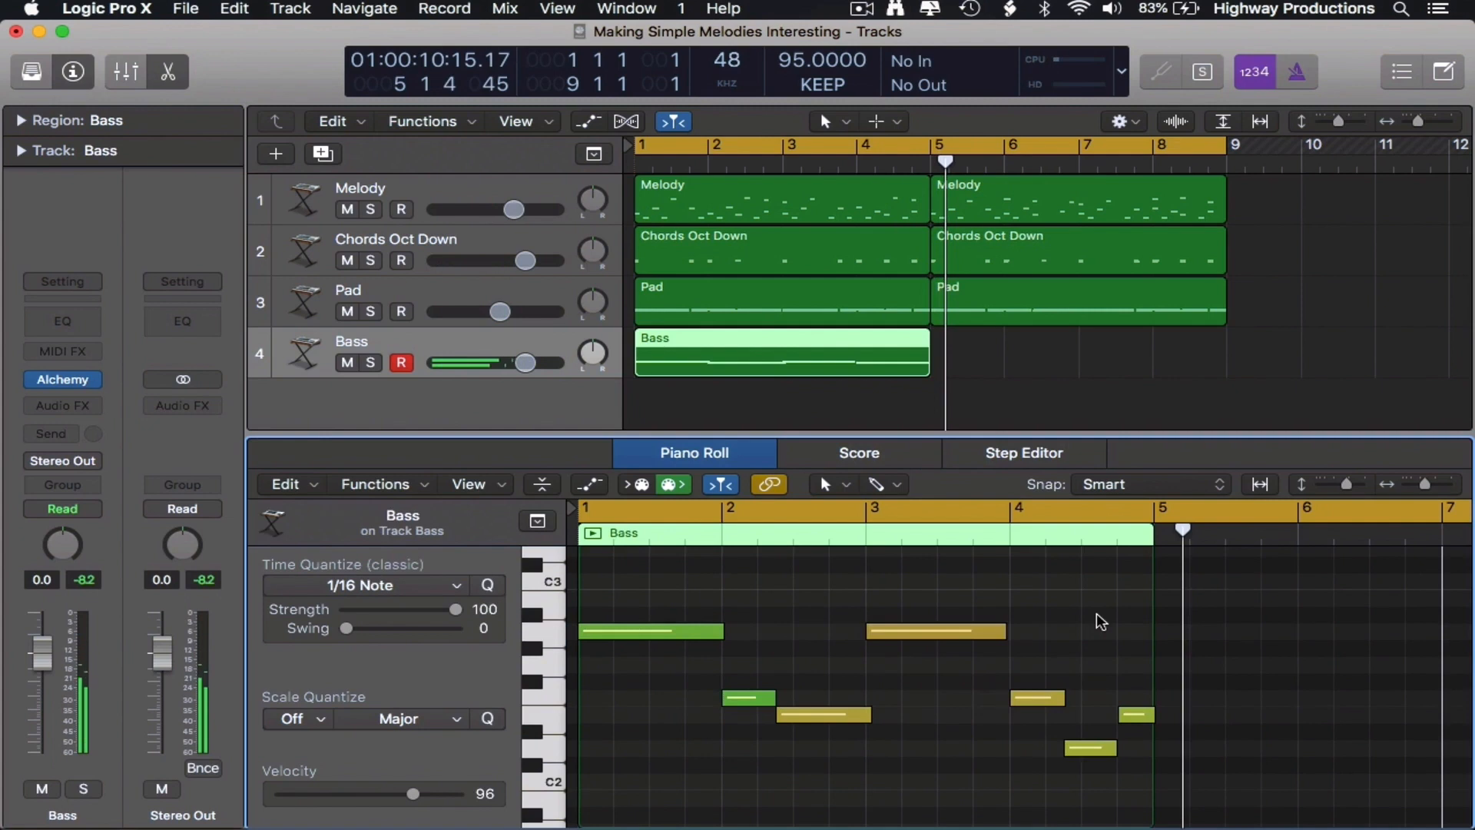
pyautogui.press('Return')
pyautogui.press('space')
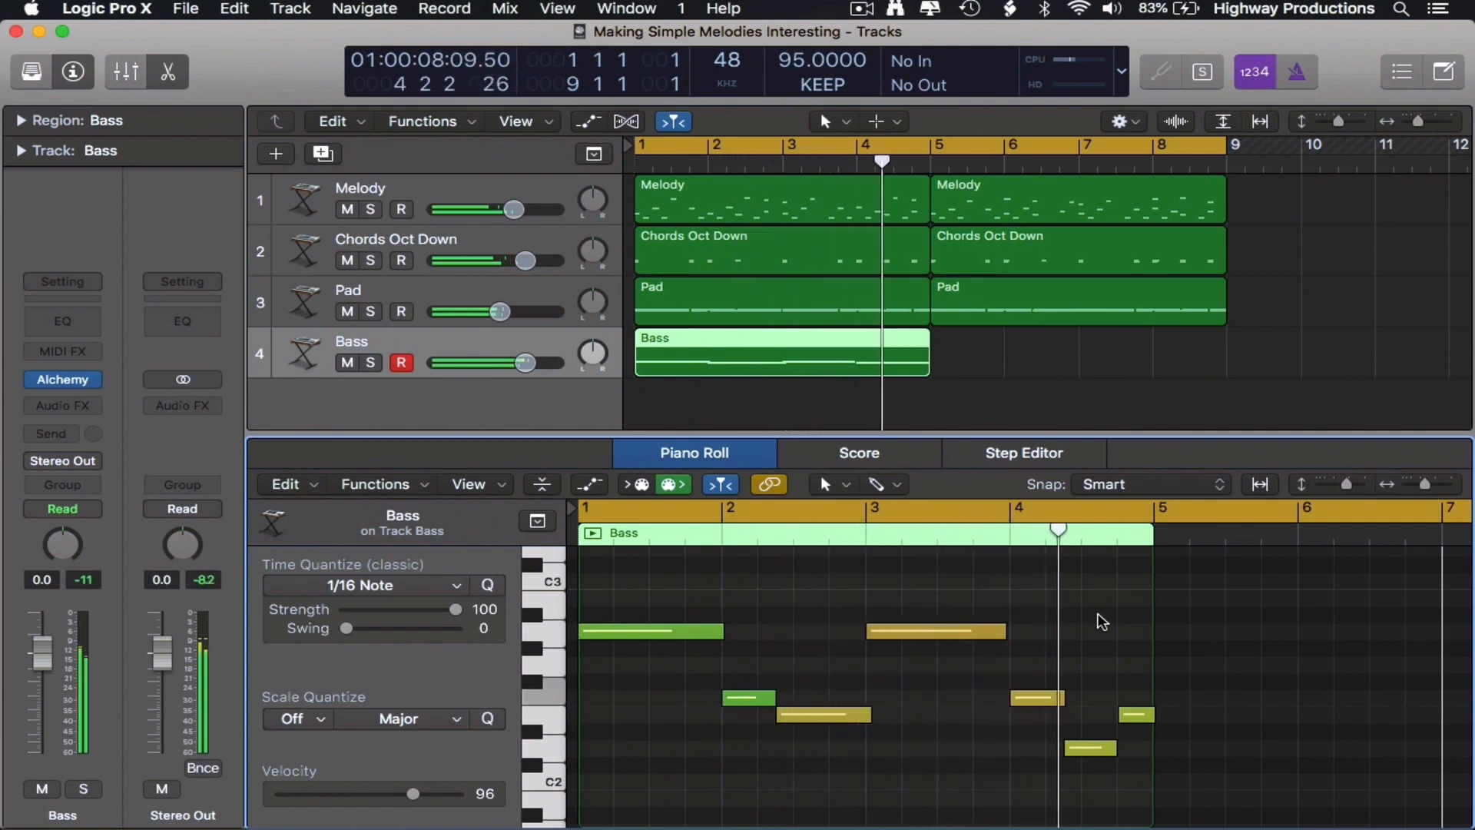
pyautogui.press('space')
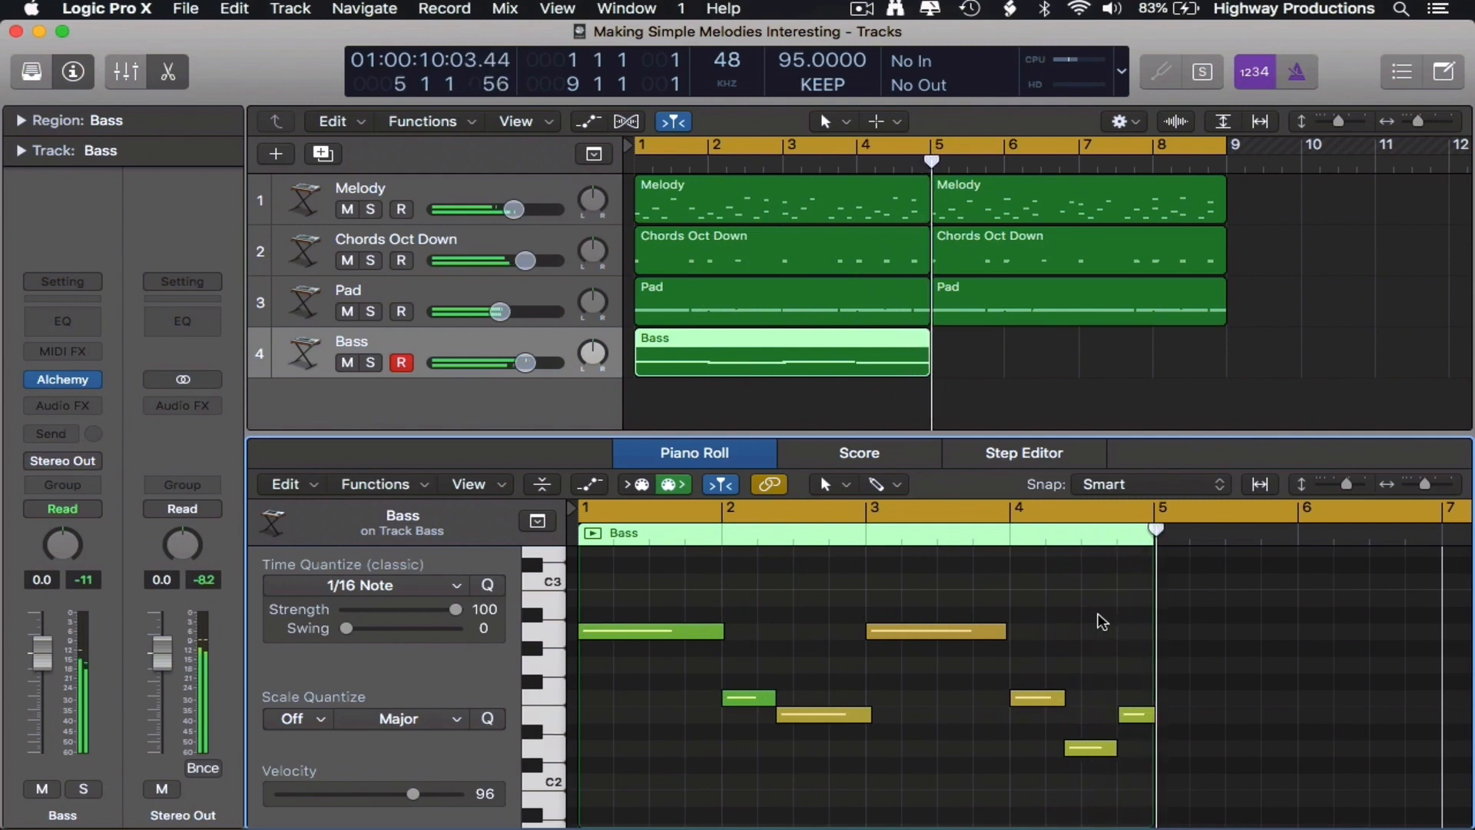
# Repeat the Bass region once at bar 5 and deselect it
pyautogui.click(832, 352)
pyautogui.press('super+r')
pyautogui.press('Return')
pyautogui.click(1266, 370)
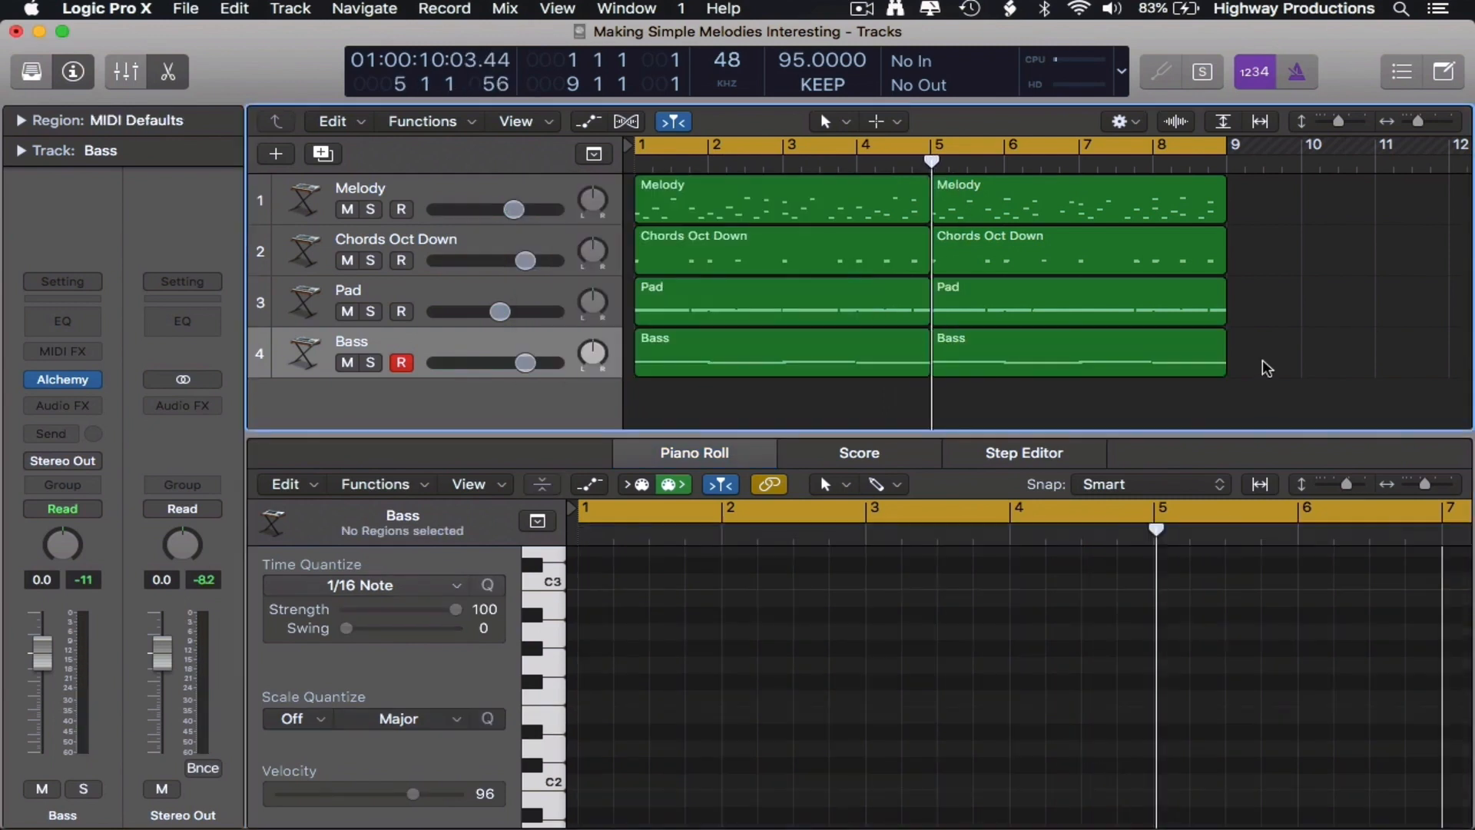